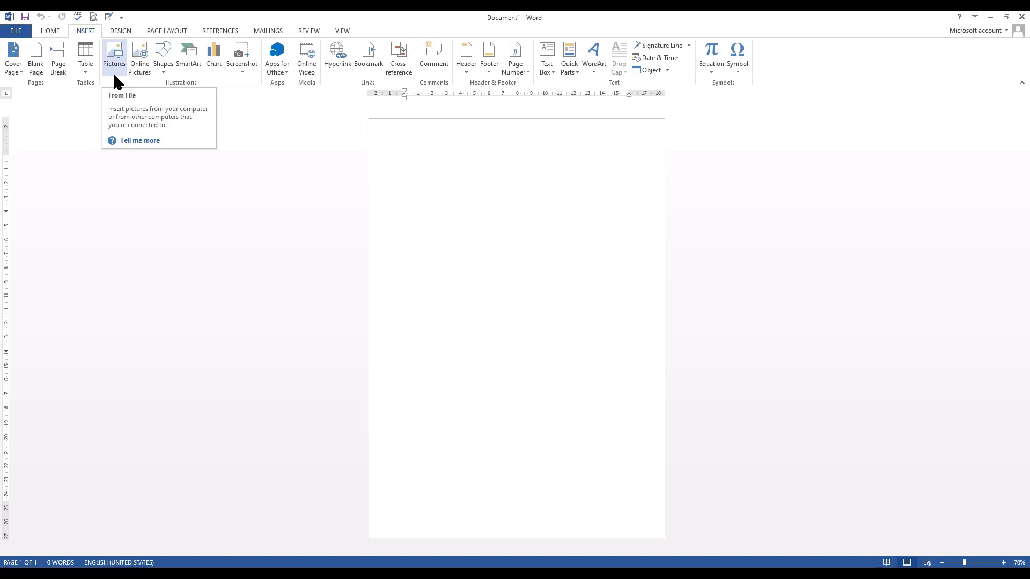
Insert the picture "FawbzrqUIAABraC copy" from the PICTURES FOR PHOTOSHOP folder into the blank document.
left_click(114, 74)
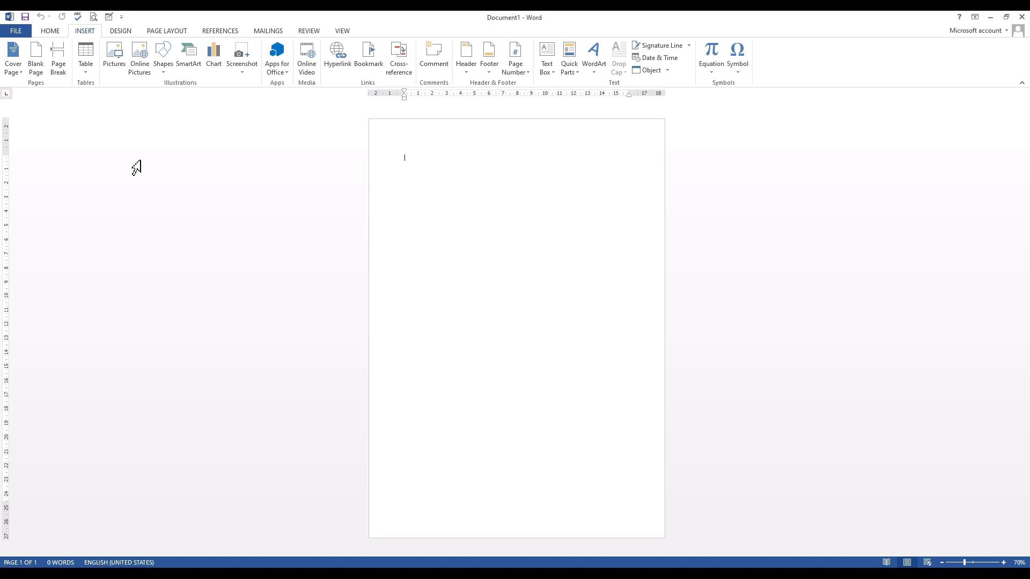
left_click(111, 61)
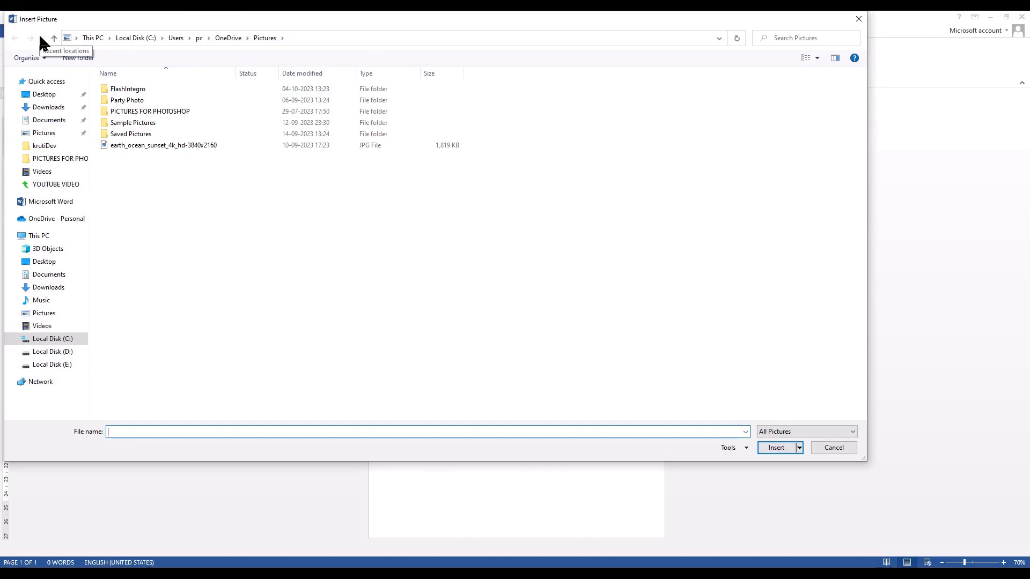
double_click(150, 112)
scroll(839, 310, "down", 1)
scroll(831, 317, "up", 1)
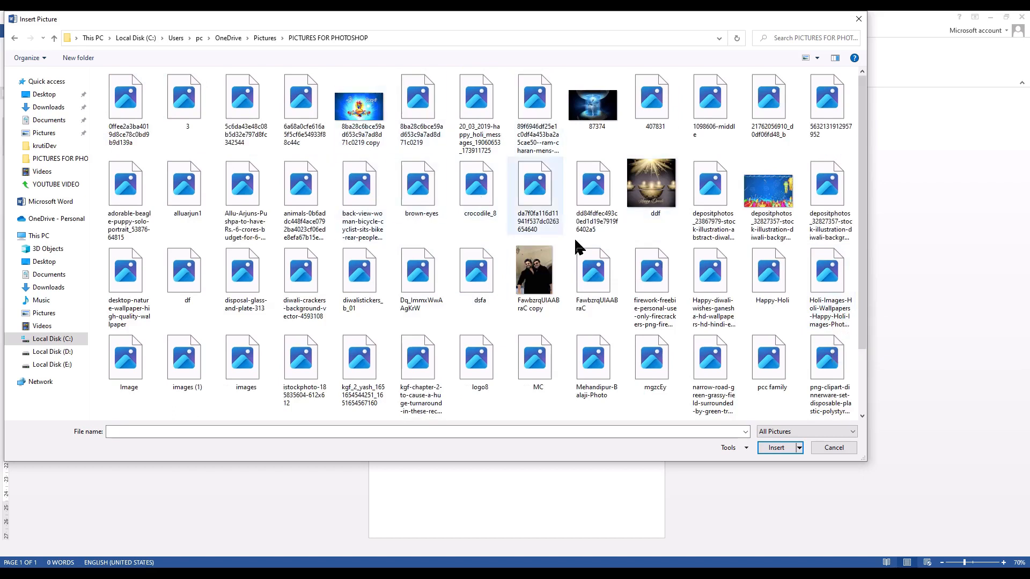
left_click(529, 288)
left_click(780, 451)
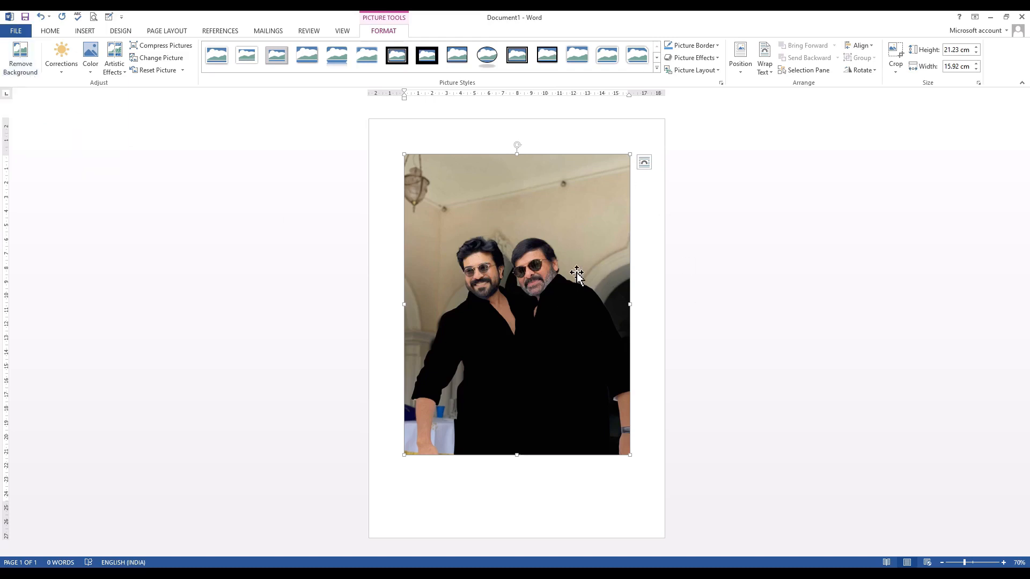
Remove the picture's background, adjusting the selection area to include both men down to the lower edge, and keep the changes.
left_click(20, 64)
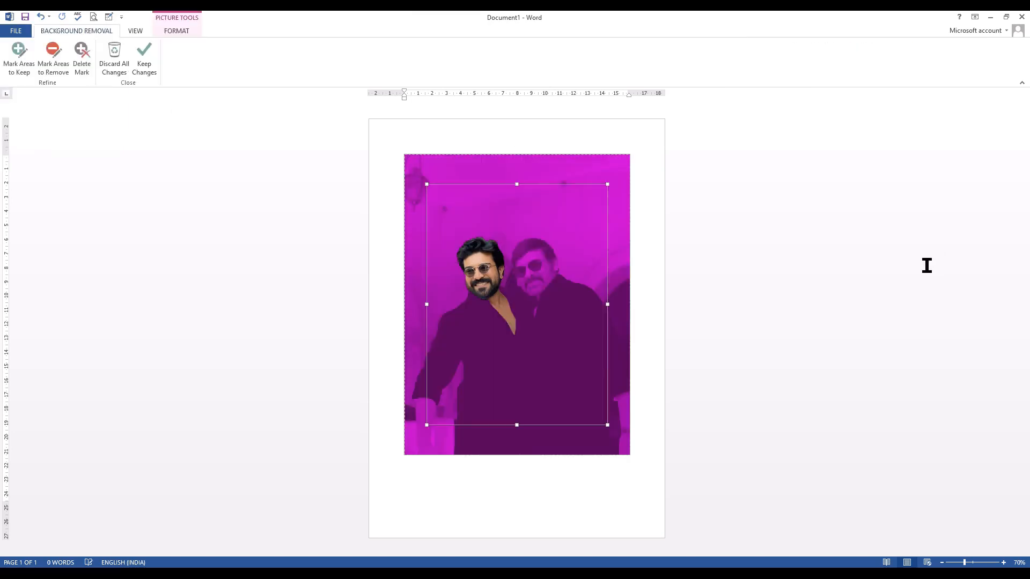
left_click_drag(426, 184, 407, 224)
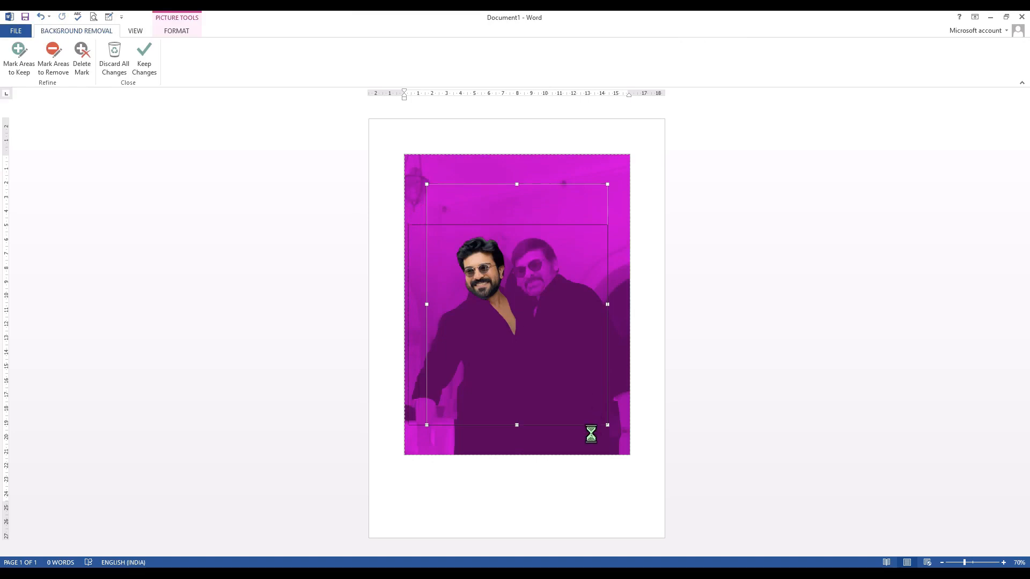
left_click_drag(508, 434, 507, 453)
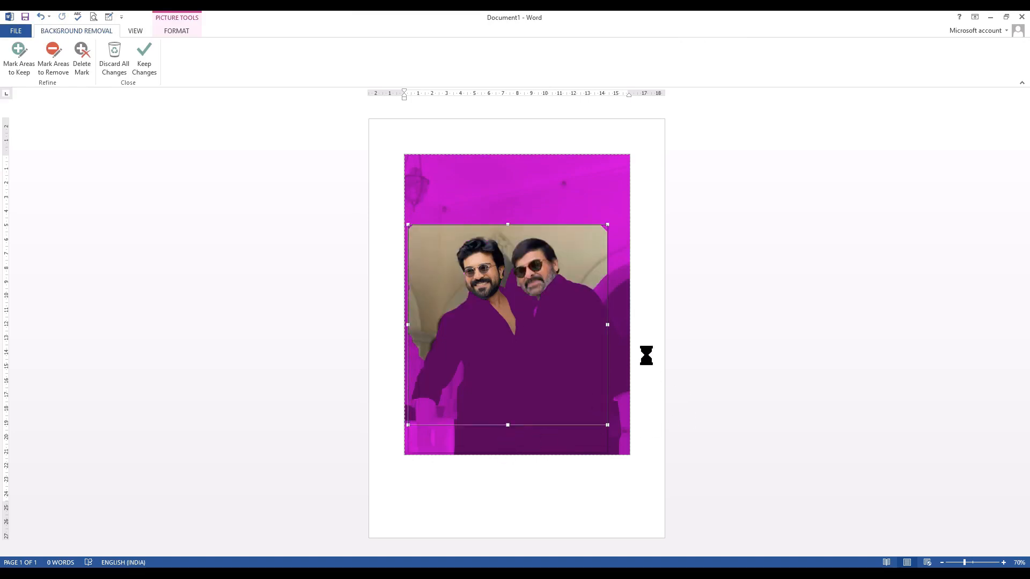
left_click_drag(608, 339, 630, 338)
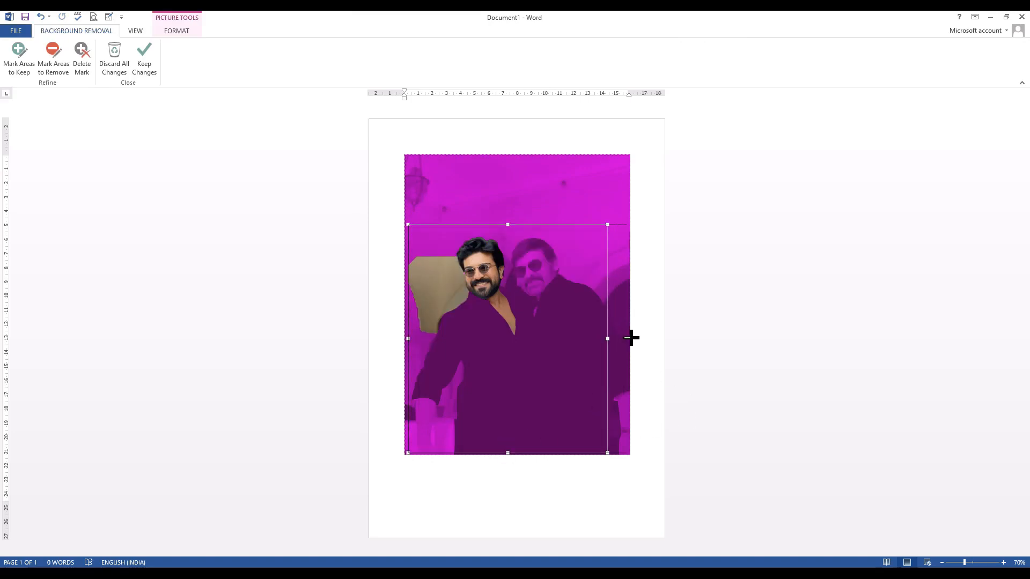
left_click(148, 69)
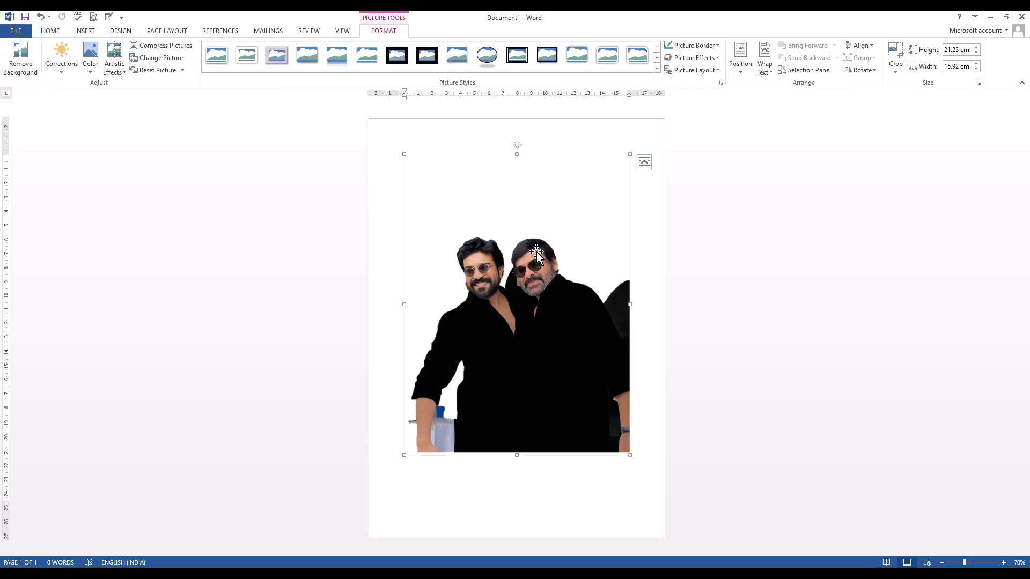
Apply the brightest preset in the highest-contrast row of the brightness and contrast corrections to the picture.
left_click(54, 73)
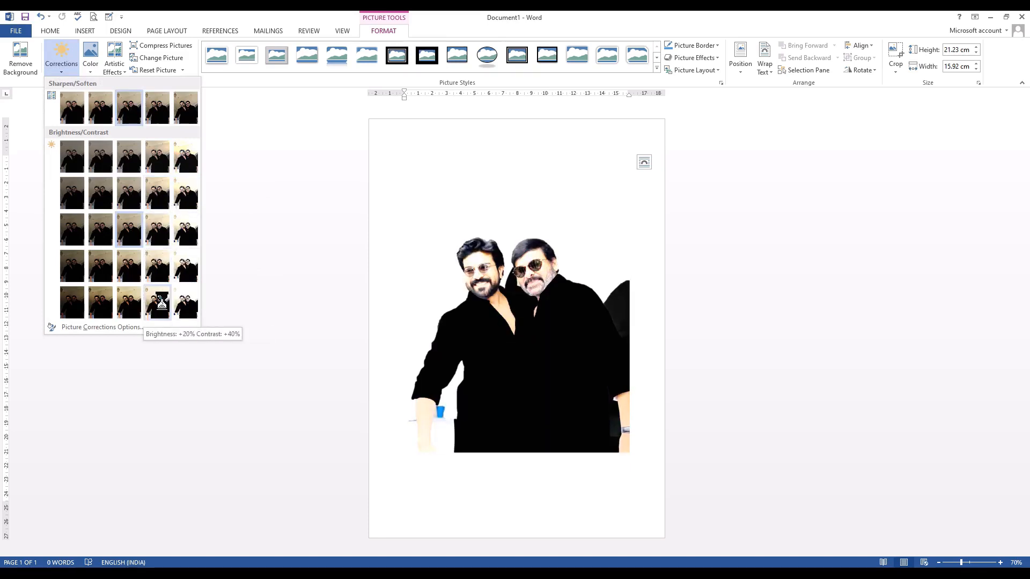
left_click(187, 301)
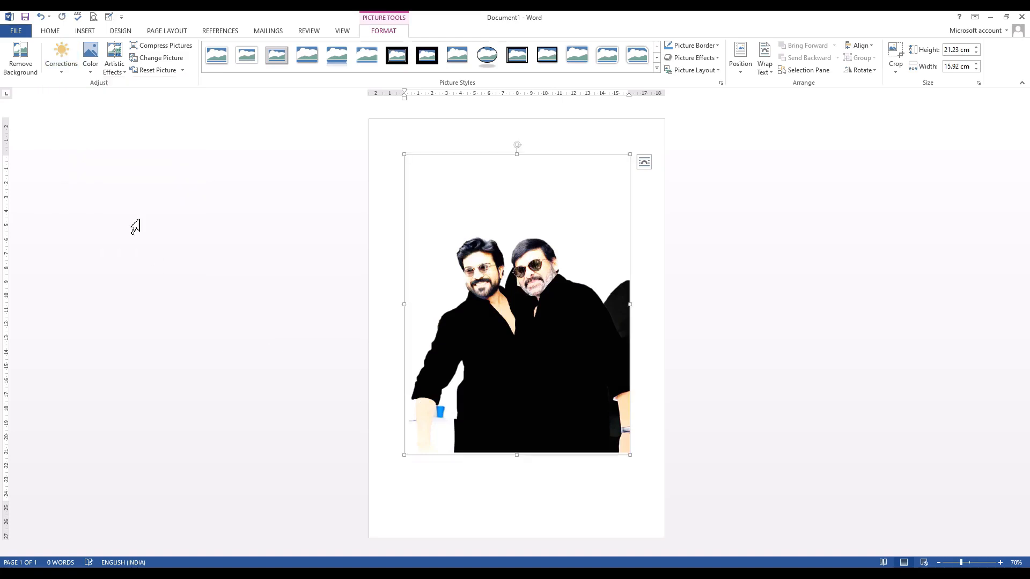
scroll(568, 446, "up", 5, "ctrl")
scroll(566, 435, "down", 5)
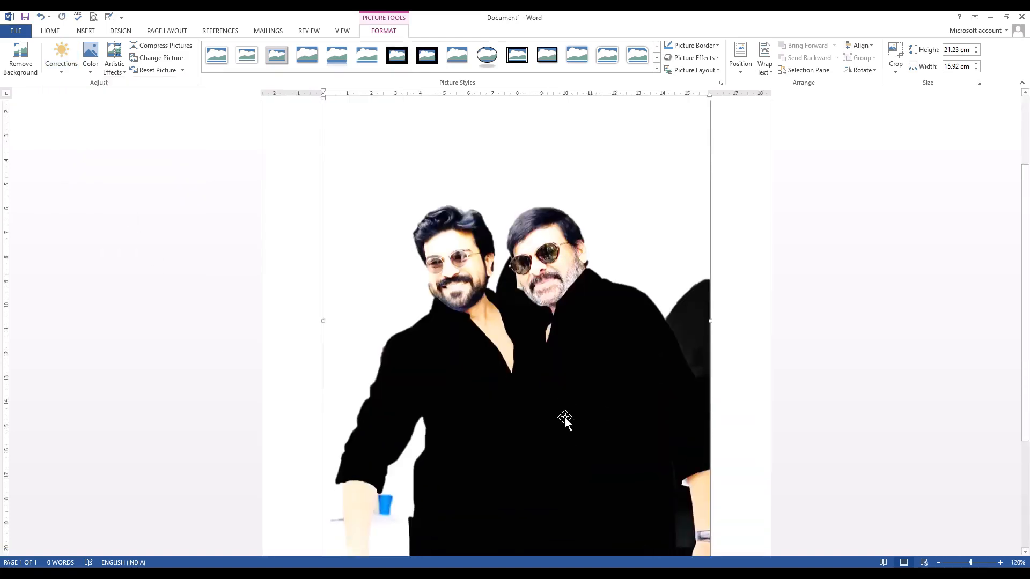
Recolor the picture with the dark yellow variation and apply a soft paint-brush artistic effect.
left_click(93, 71)
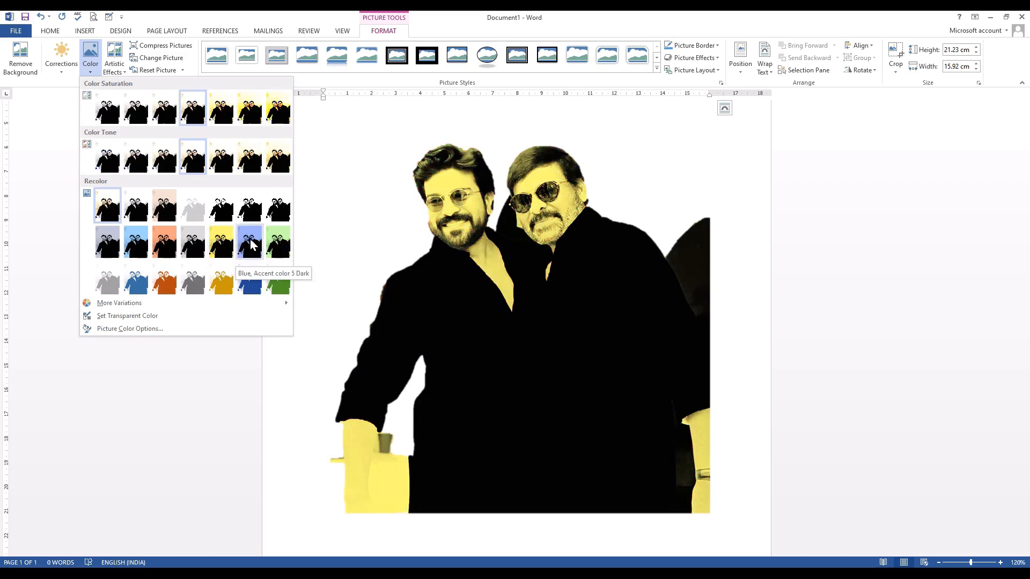
left_click(222, 245)
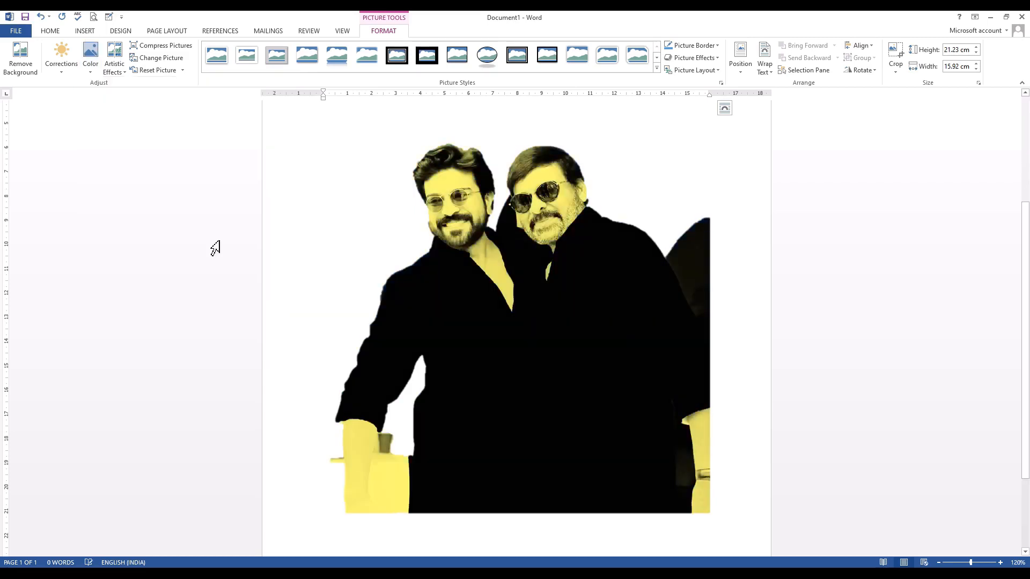
left_click(116, 69)
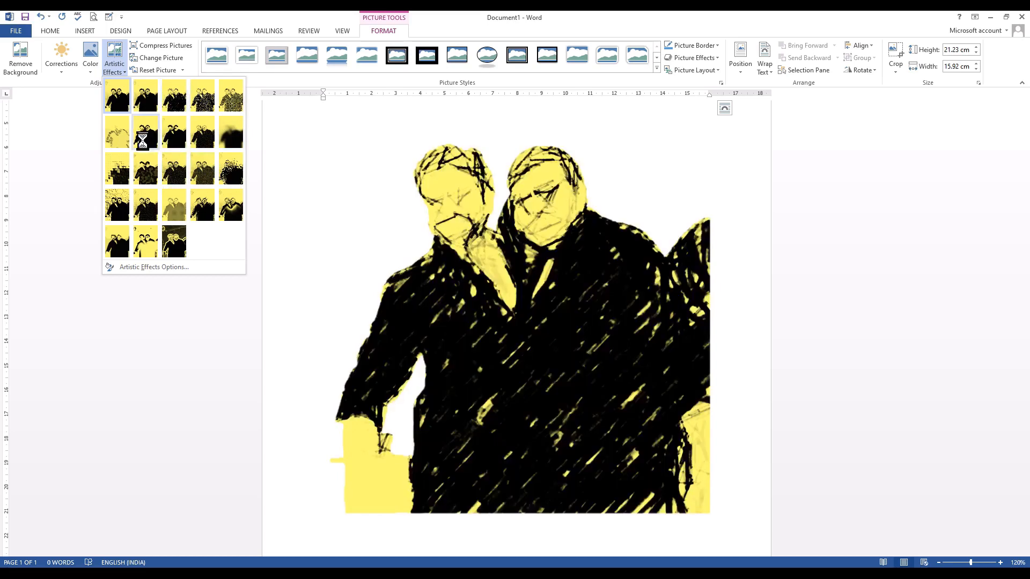
left_click(182, 139)
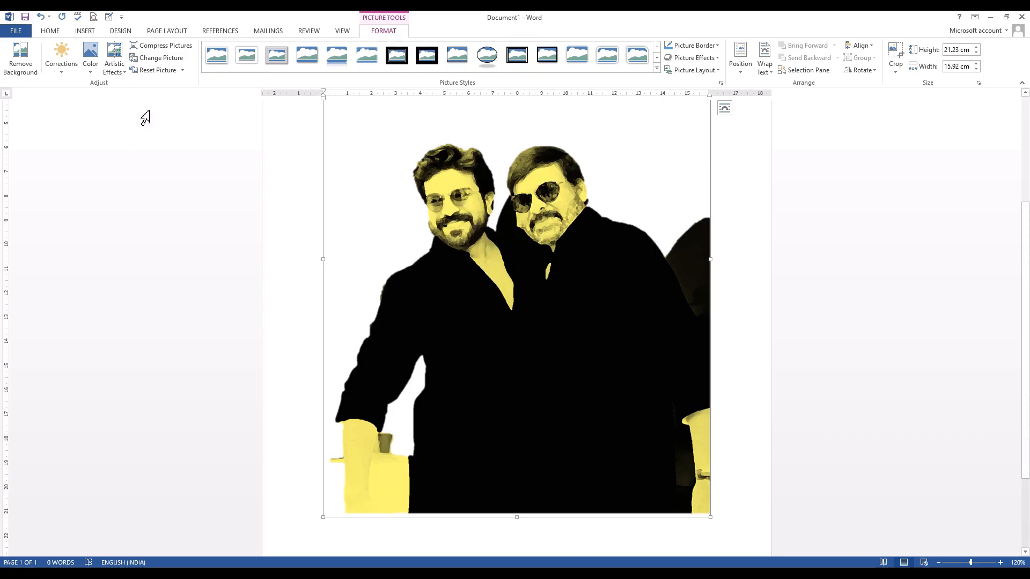
Compress only this picture, deleting cropped areas, with the target output E-mail (96 ppi).
left_click(182, 45)
left_click_drag(508, 244, 317, 223)
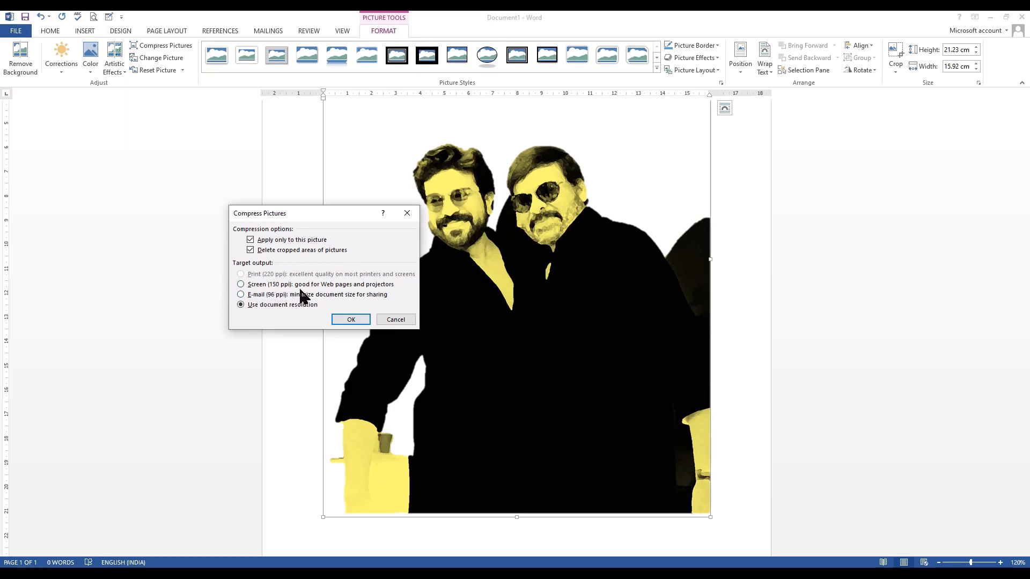
left_click(240, 295)
left_click(343, 321)
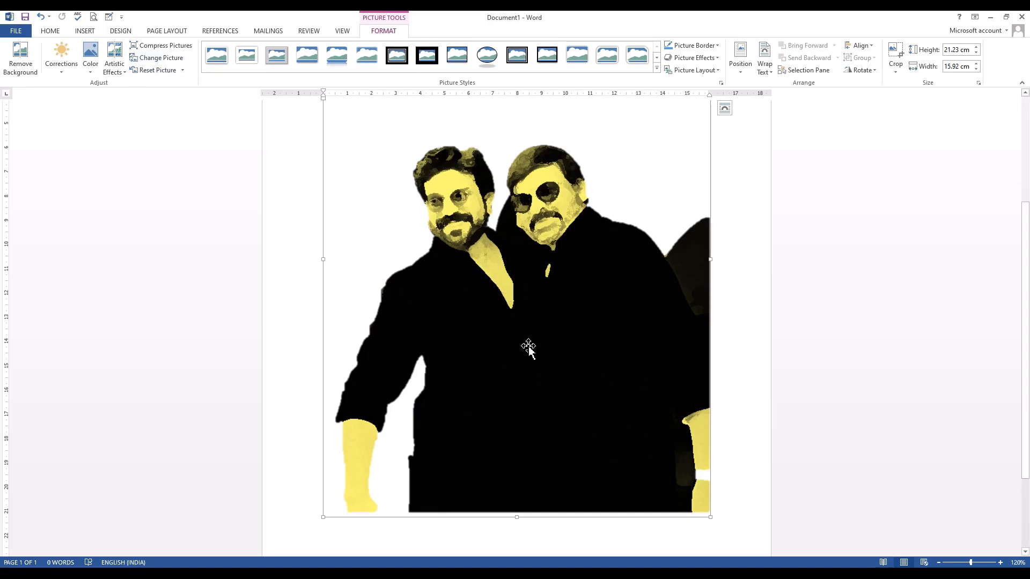
Replace the picture with "ddf" from the PICTURES FOR PHOTOSHOP folder, choosing to work offline.
left_click(142, 63)
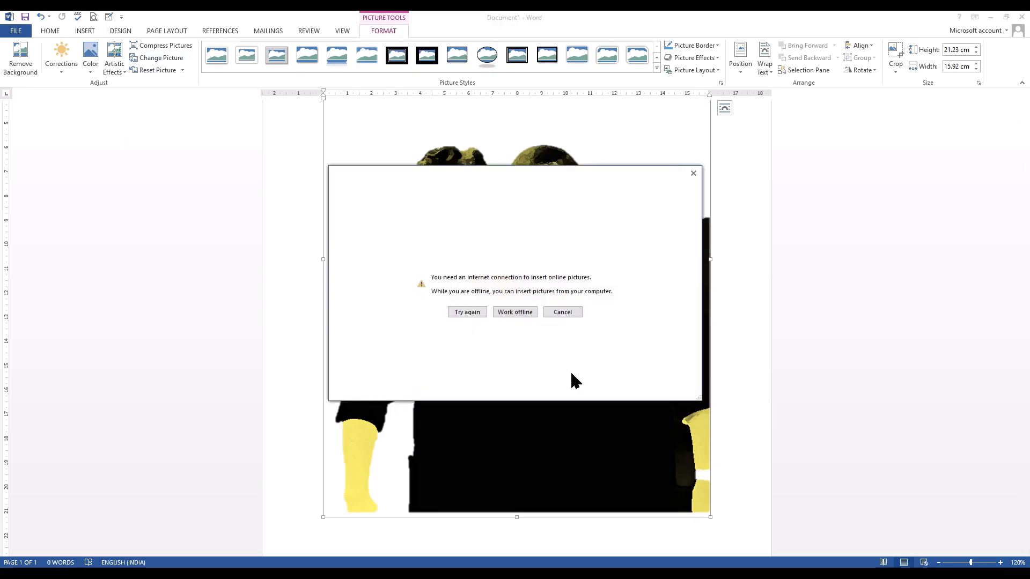
left_click(517, 314)
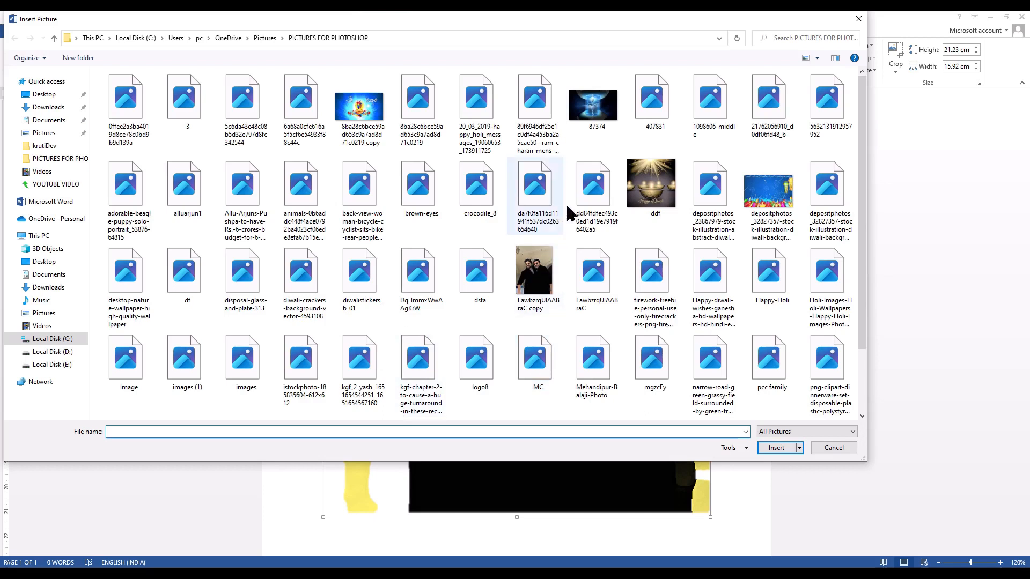
left_click(649, 188)
left_click(778, 448)
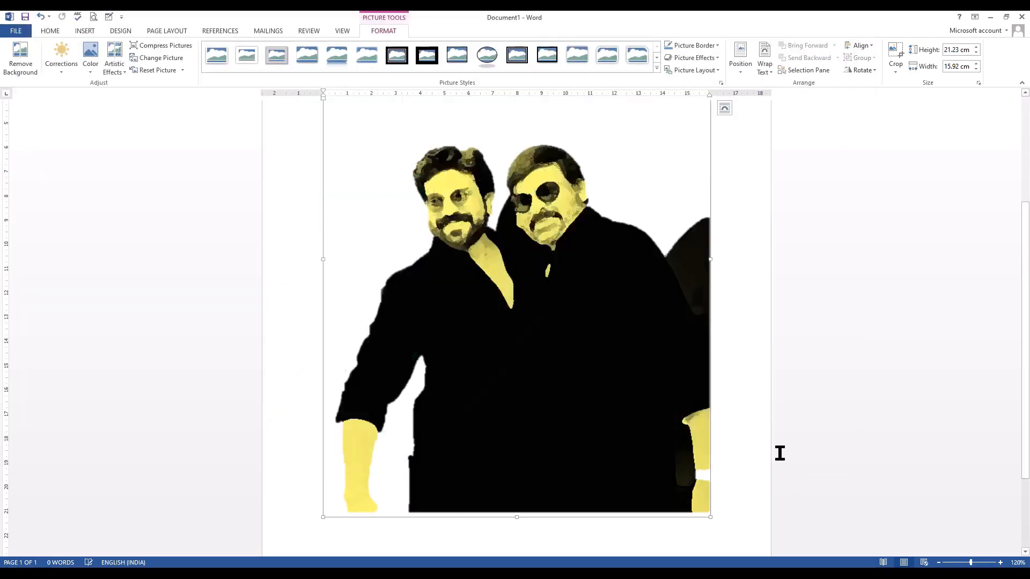
scroll(545, 442, "up", 3)
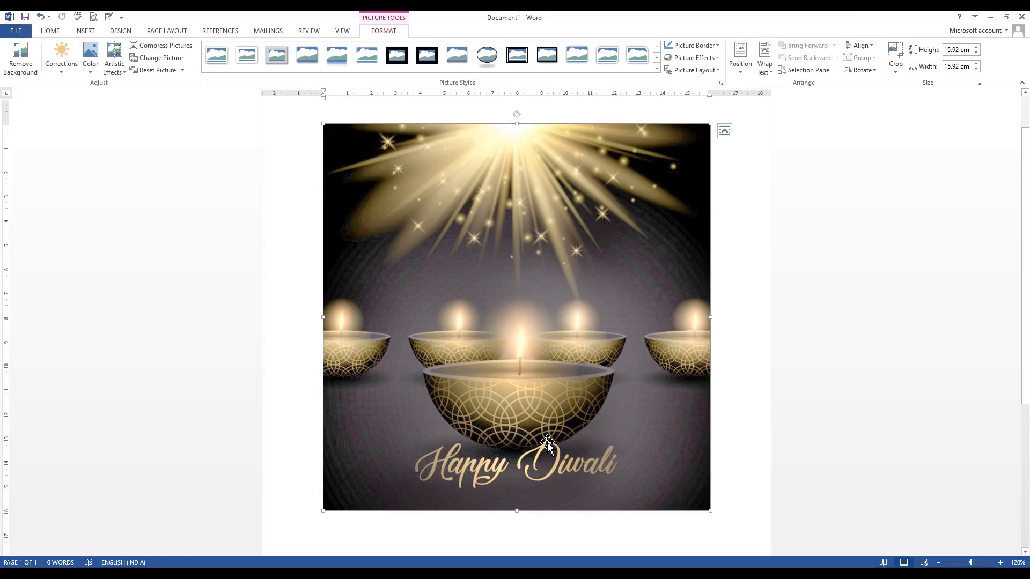
scroll(361, 277, "up", 1)
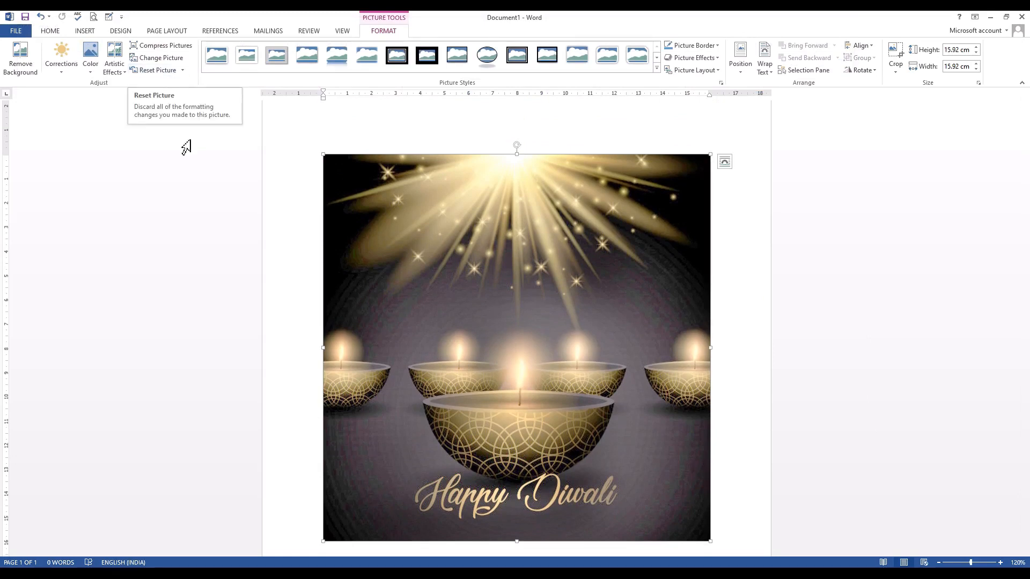
scroll(728, 471, "down", 1)
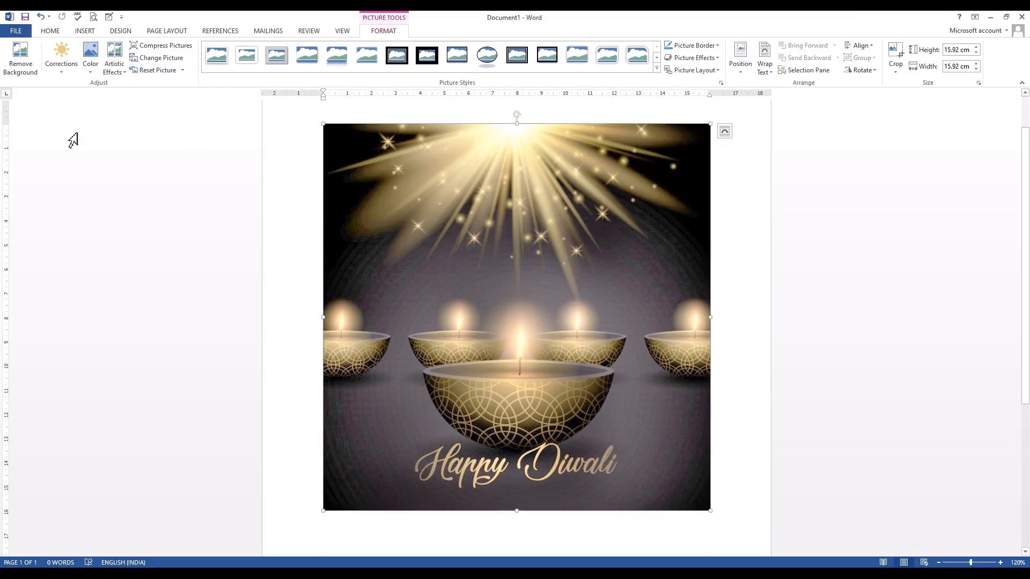
Recolor the Happy Diwali picture with Blue, Accent color 5 Light and apply the glowing-edges artistic effect.
left_click(91, 69)
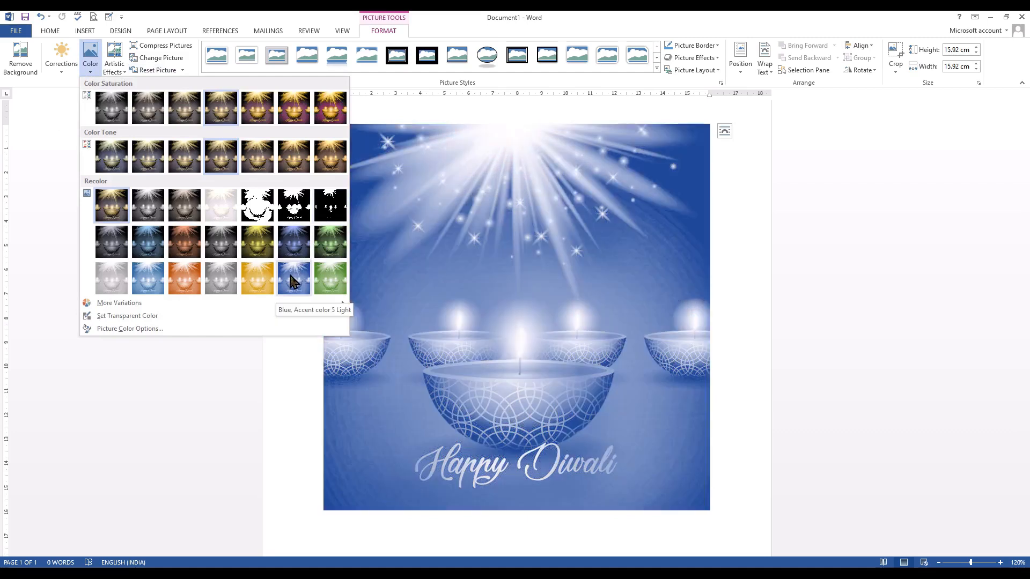
left_click(298, 279)
left_click(122, 69)
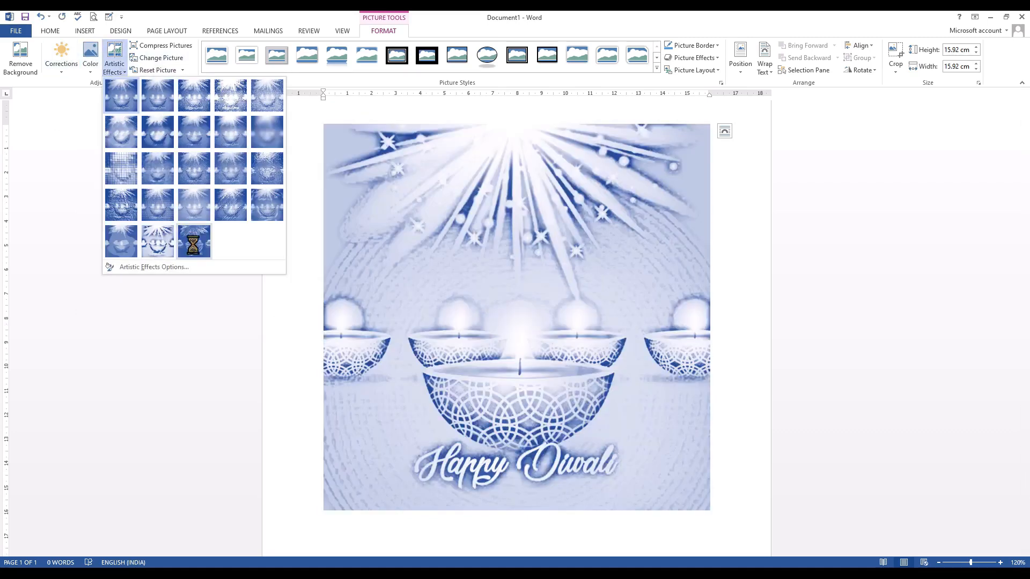
left_click(194, 242)
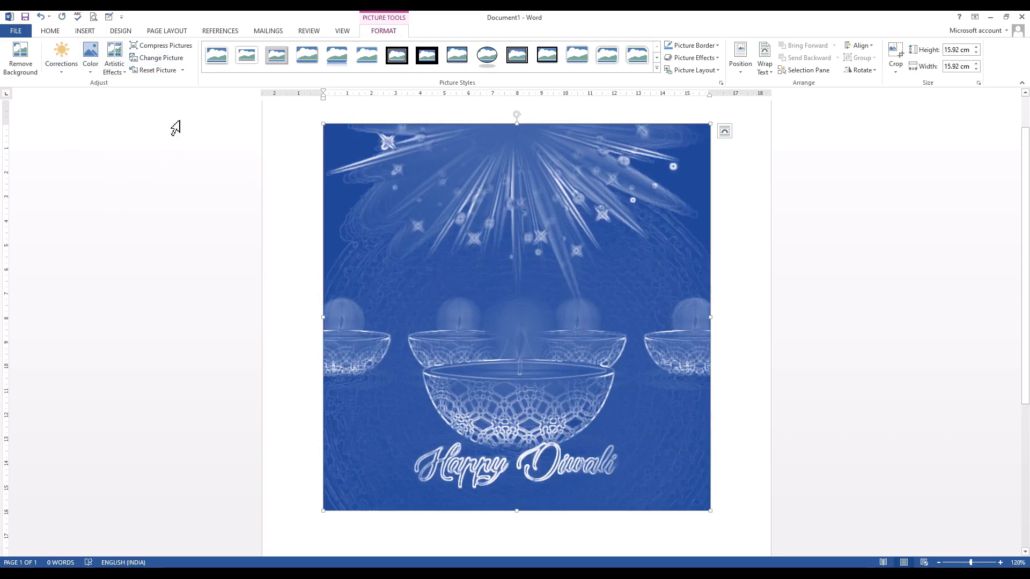
Reset the Happy Diwali picture's formatting and give it a picture style with a black double-line frame.
left_click(158, 70)
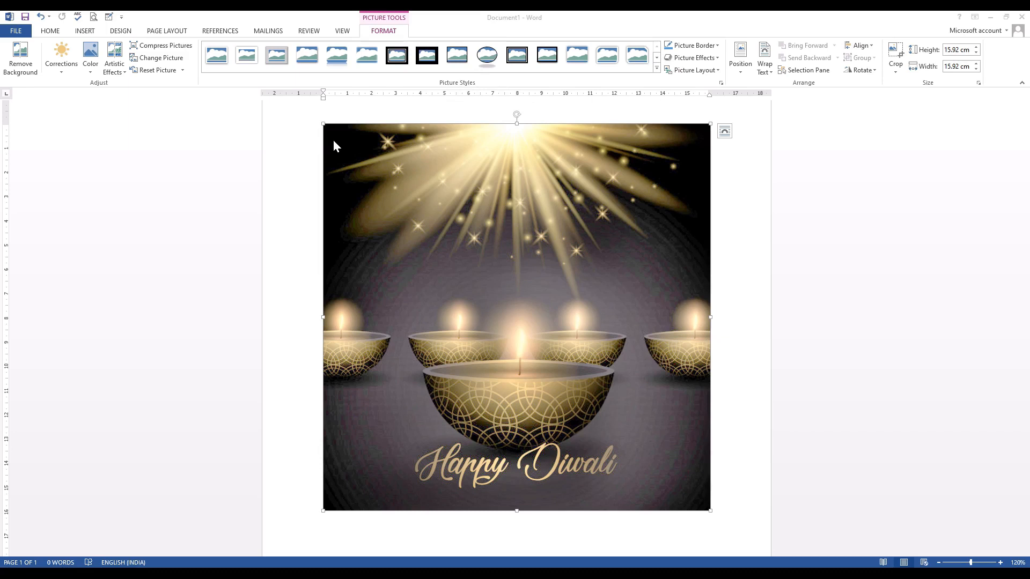
left_click(657, 68)
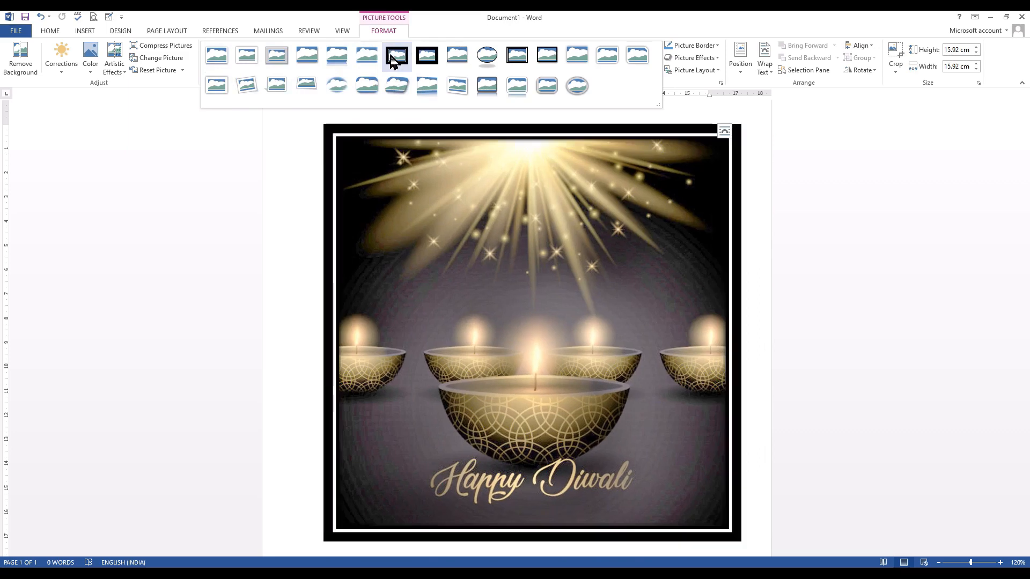
left_click(512, 59)
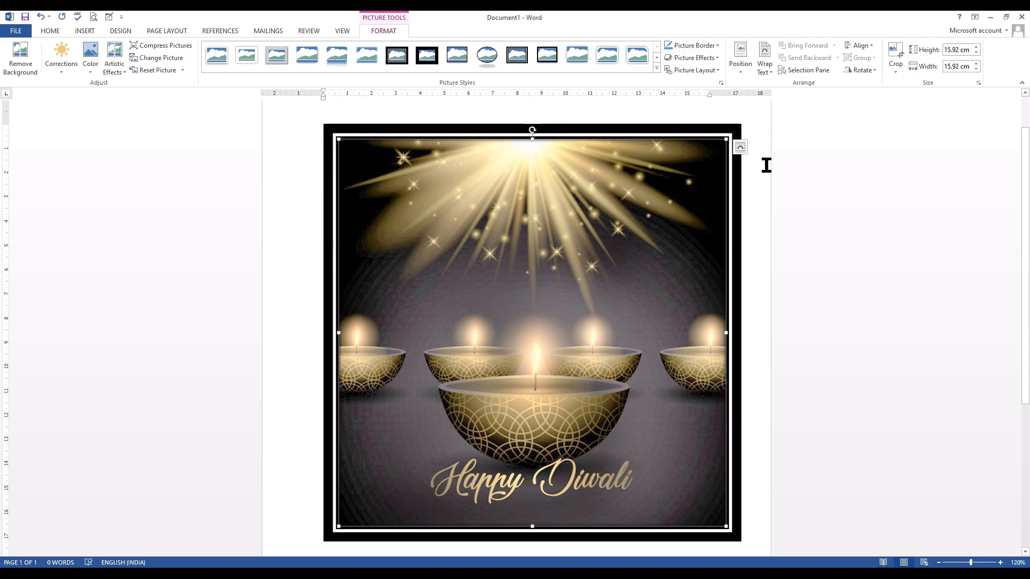
Change the picture border to a bright violet from the standard palette of additional outline colors.
left_click(690, 45)
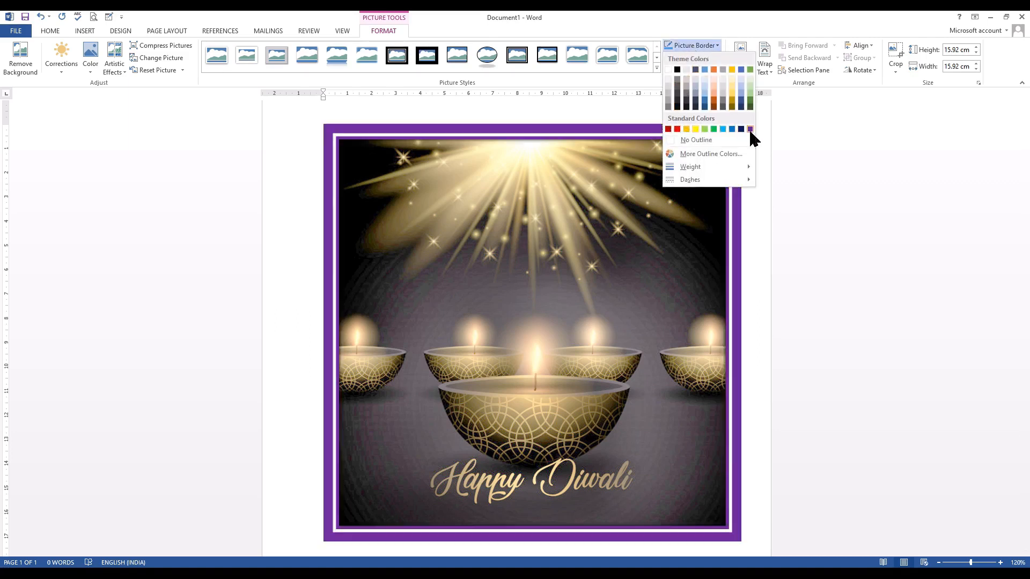
left_click(727, 155)
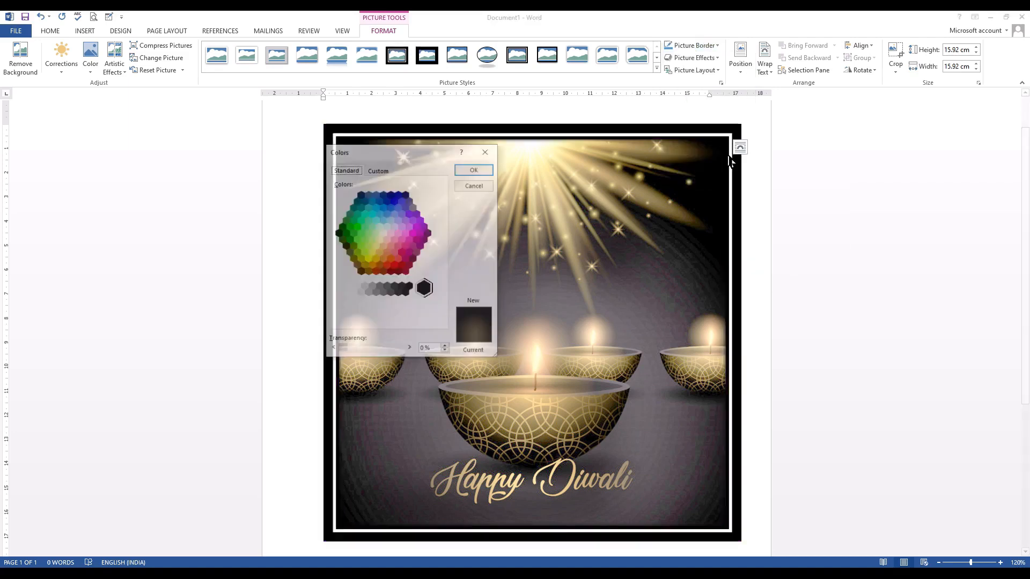
left_click(407, 226)
left_click(413, 220)
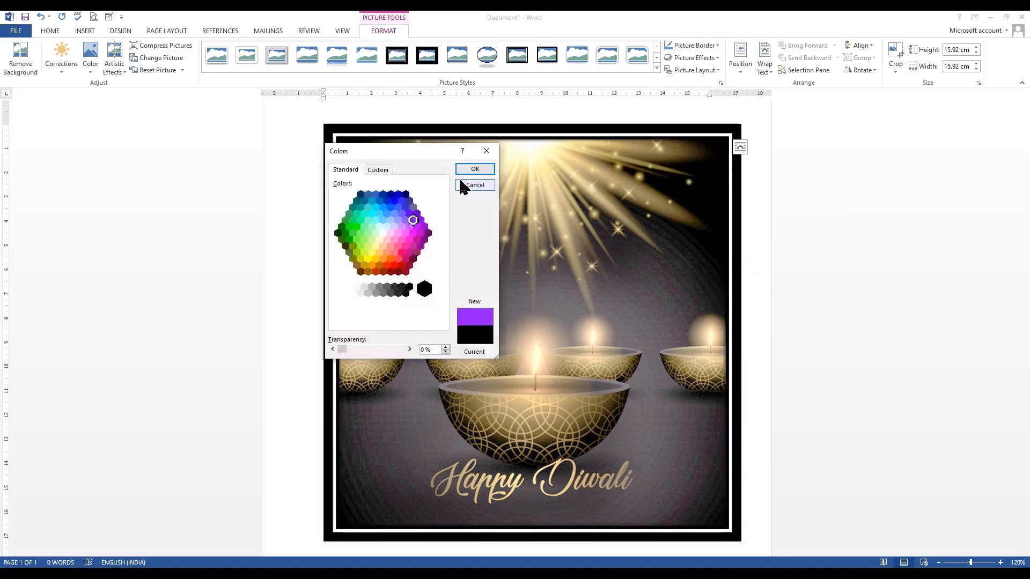
left_click(473, 170)
Set the picture border's weight to 6 pt and change its line to the plain dashed pattern.
left_click(697, 45)
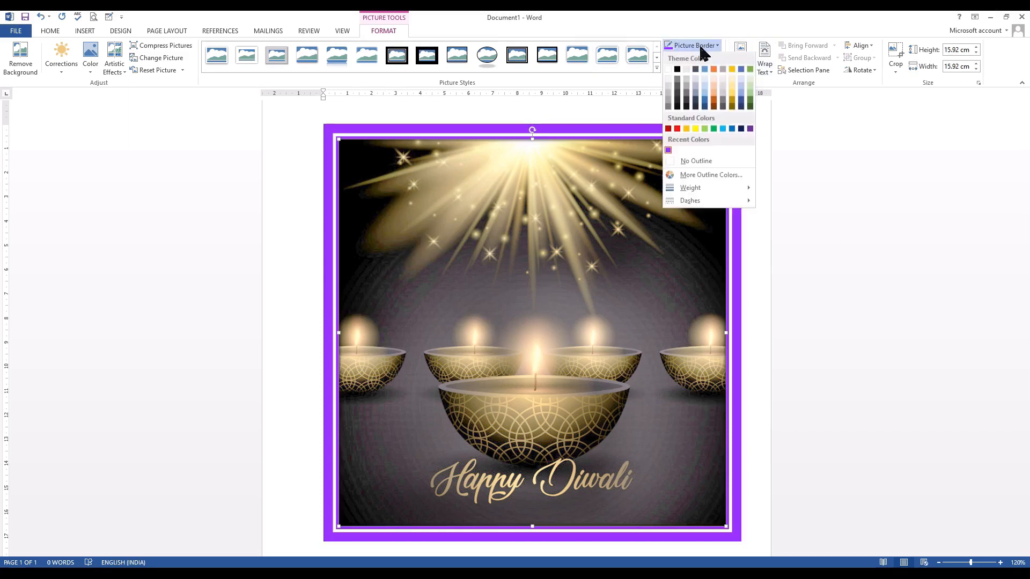
mouse_move(711, 186)
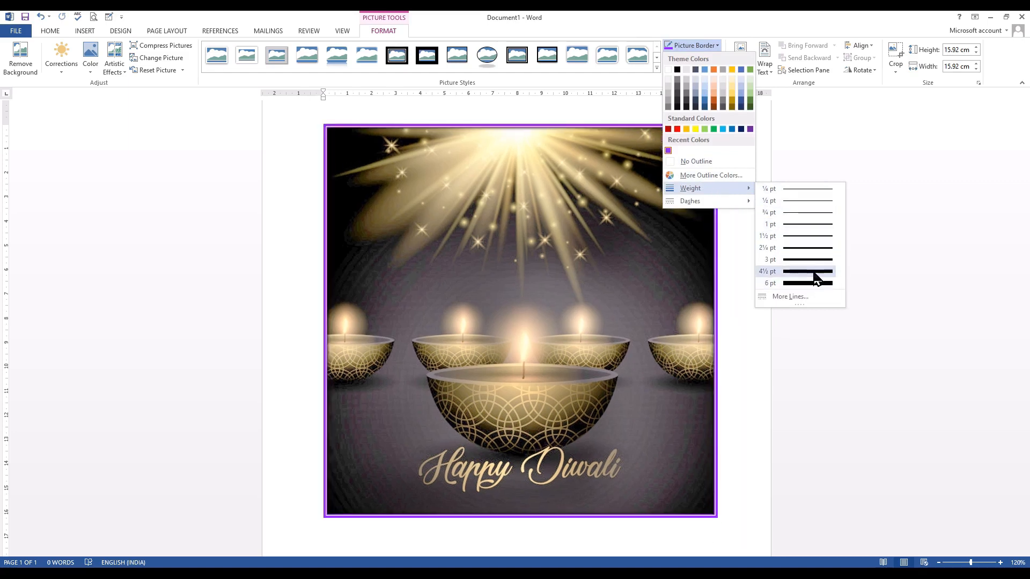
left_click(806, 283)
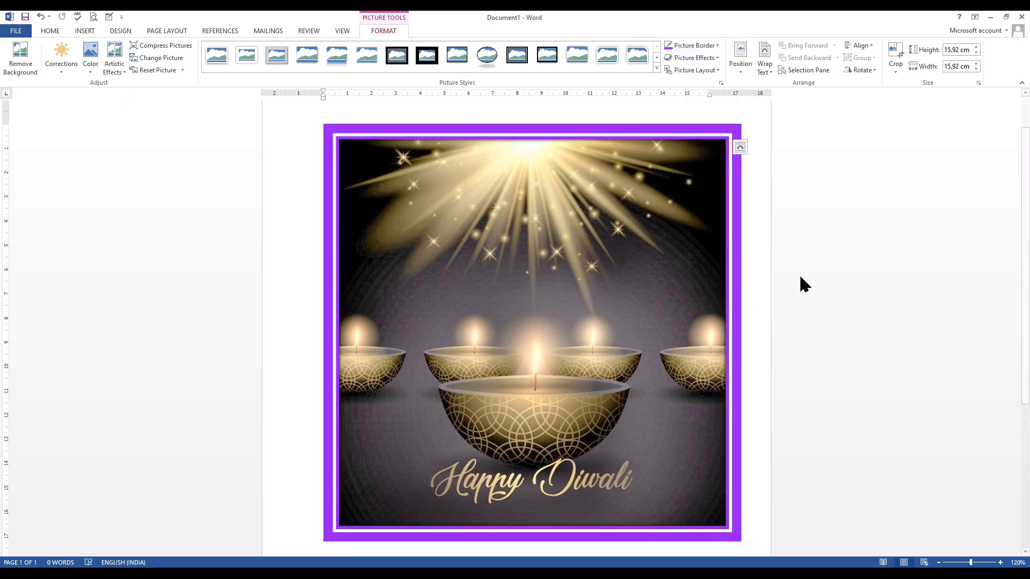
left_click(687, 45)
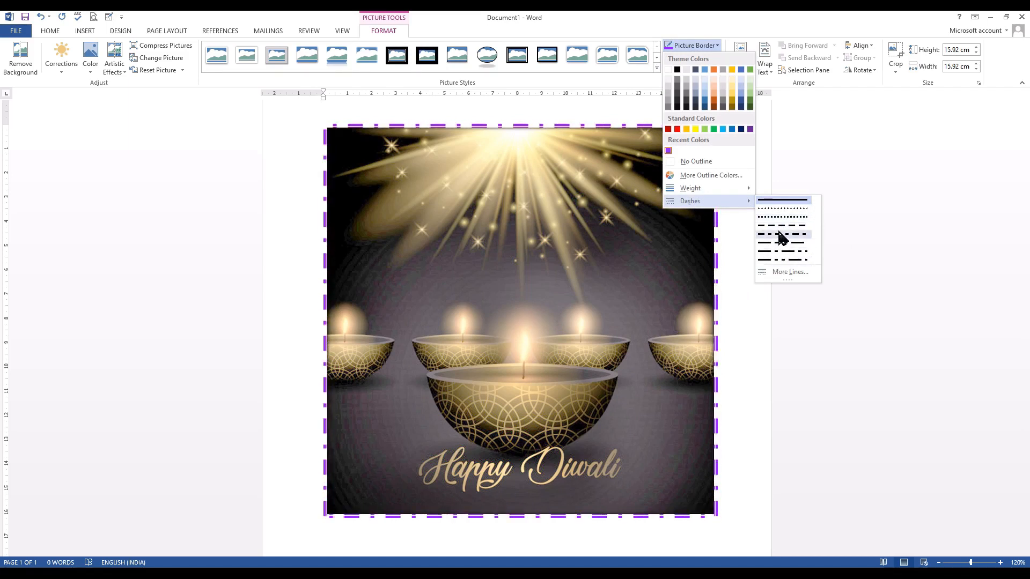
left_click(781, 225)
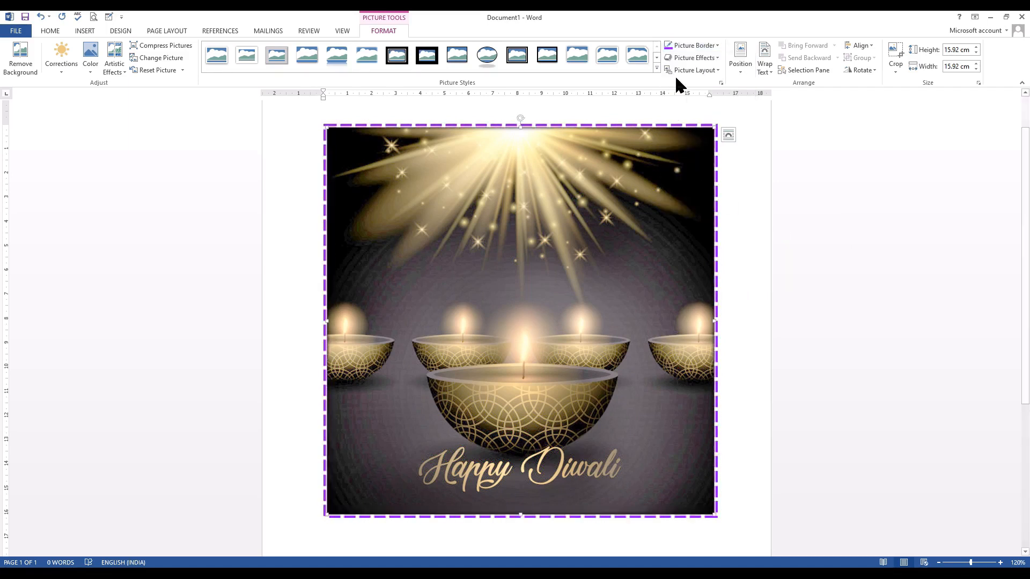
Remove the outline from the Happy Diwali picture.
left_click(693, 49)
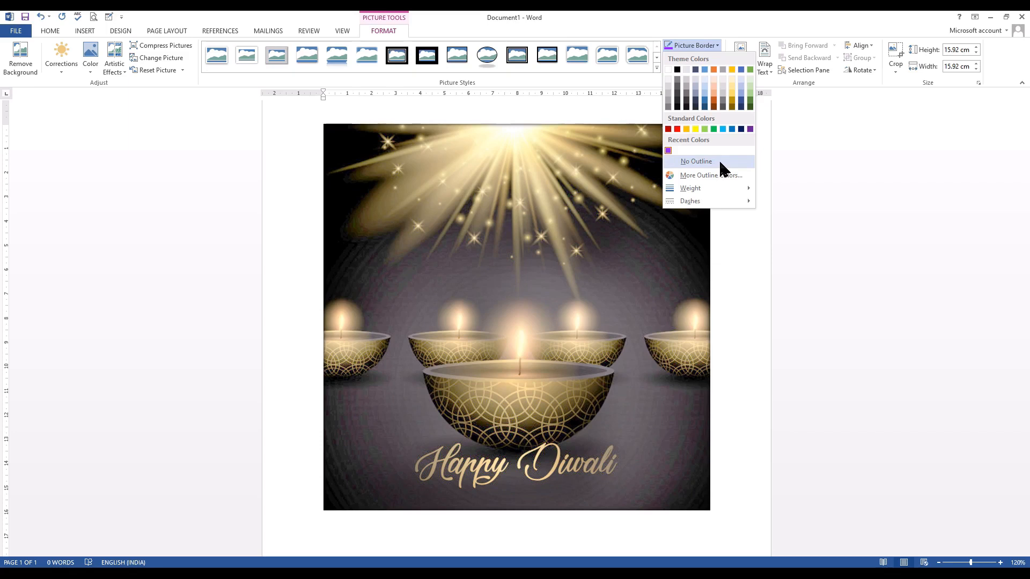
left_click(719, 159)
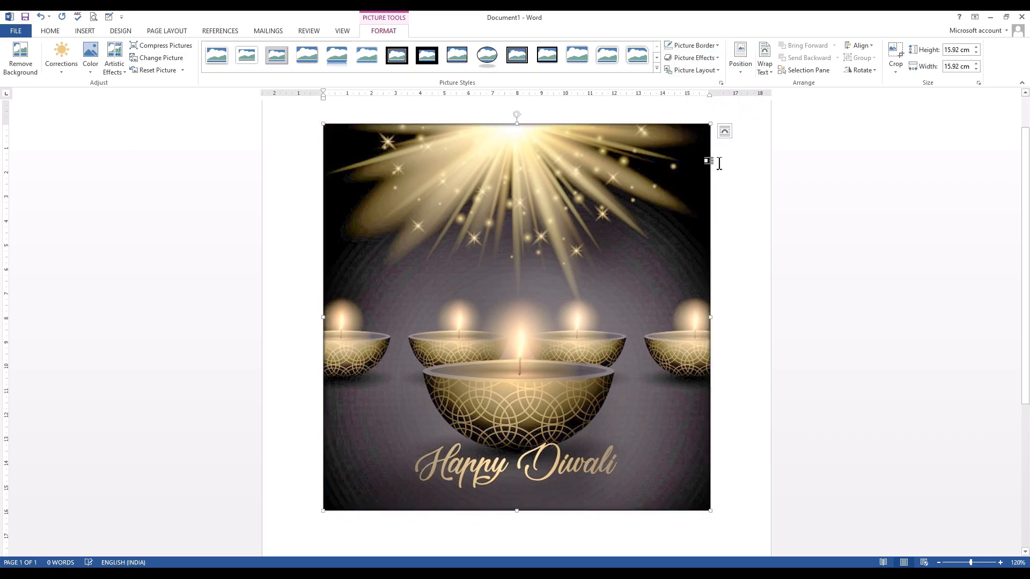
Try the fourth and third preset effects of the first row on the picture, and clear them with No Presets.
left_click(693, 59)
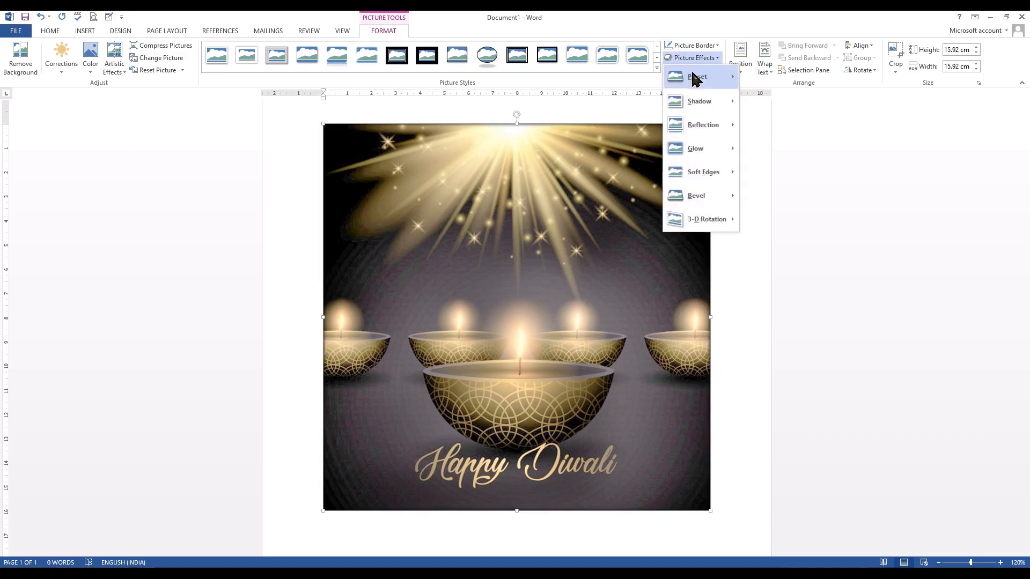
mouse_move(700, 81)
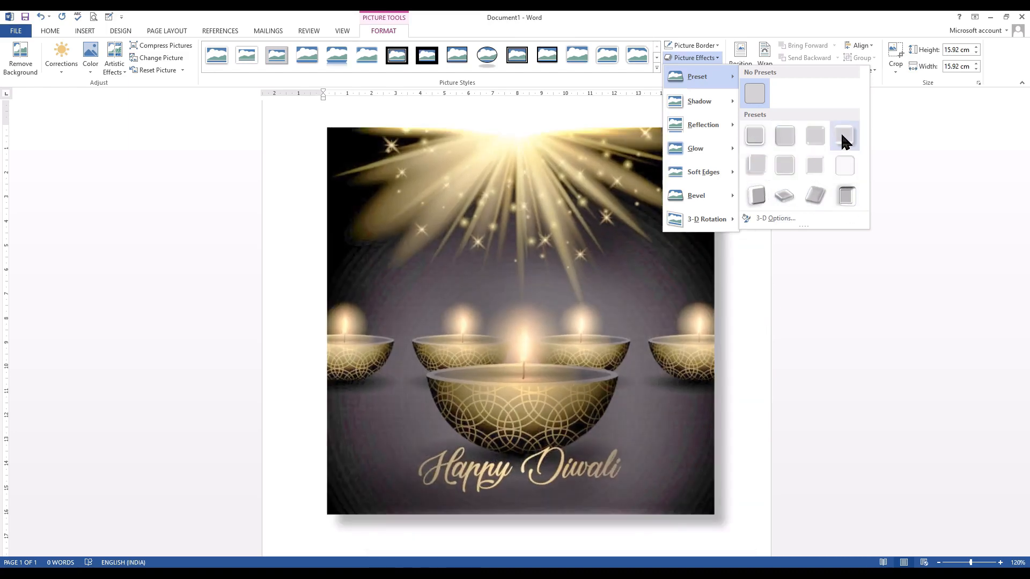
left_click(843, 136)
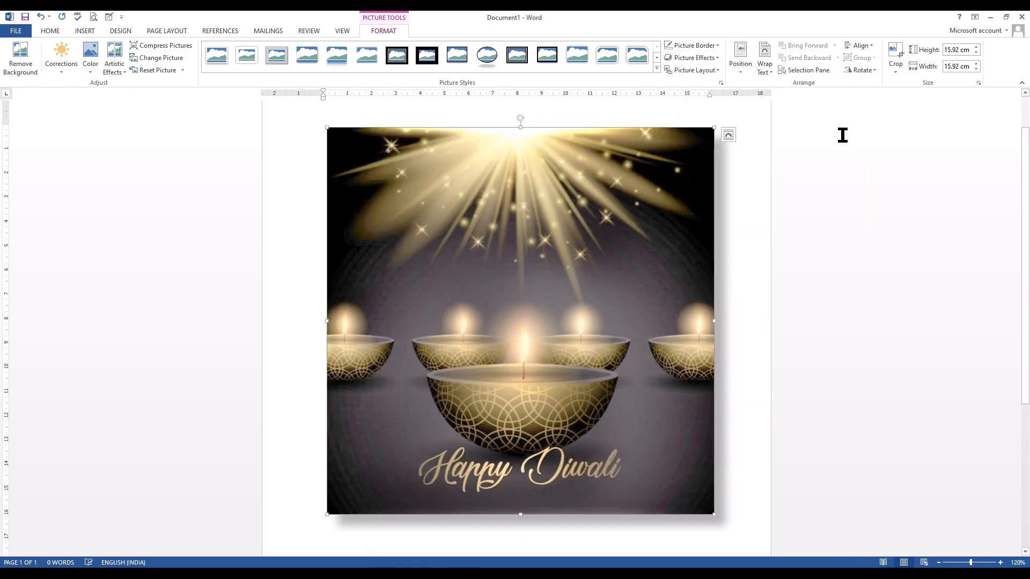
left_click(692, 57)
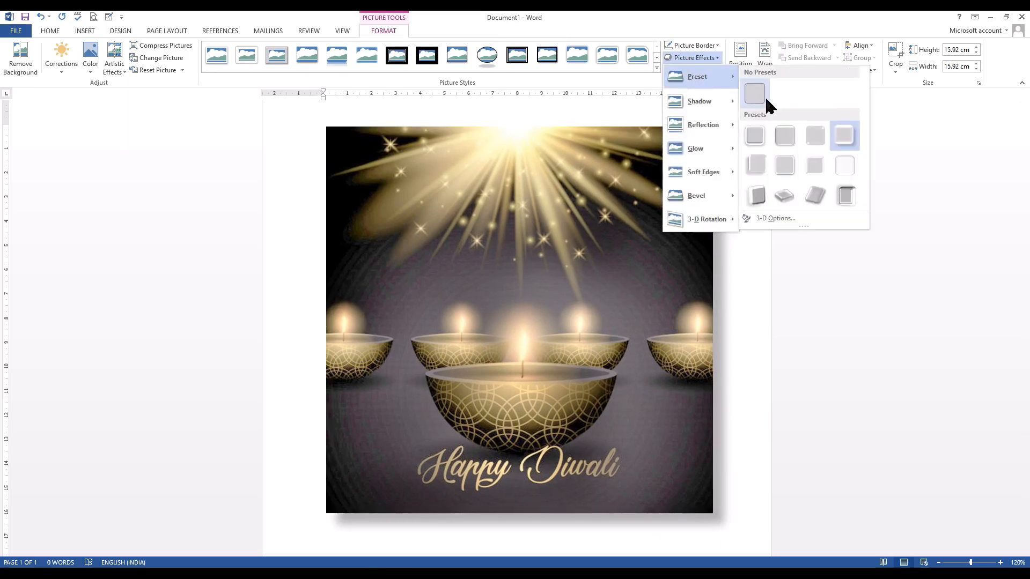
left_click(822, 144)
left_click(720, 169)
left_click(684, 137)
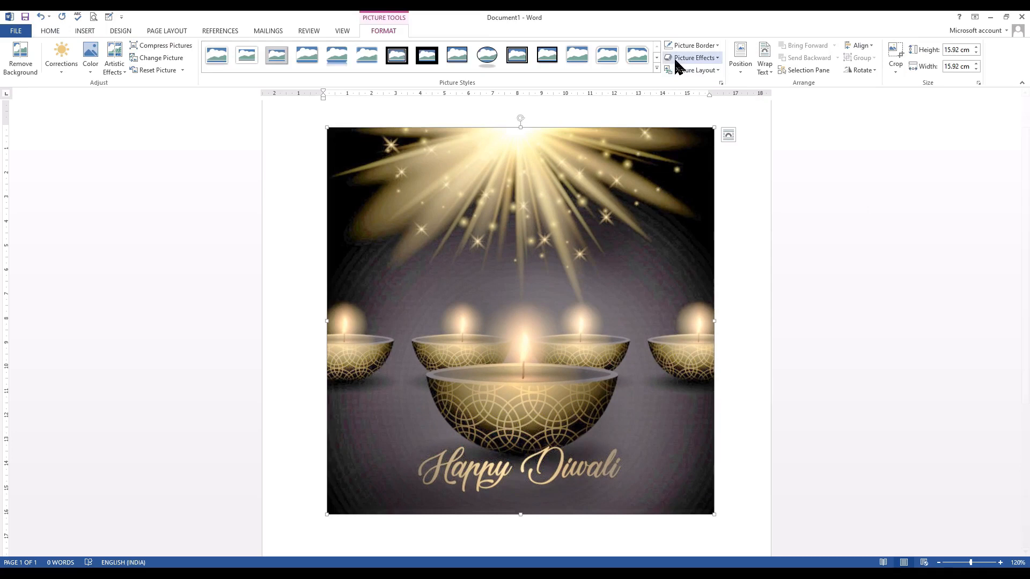
left_click(693, 58)
left_click(752, 87)
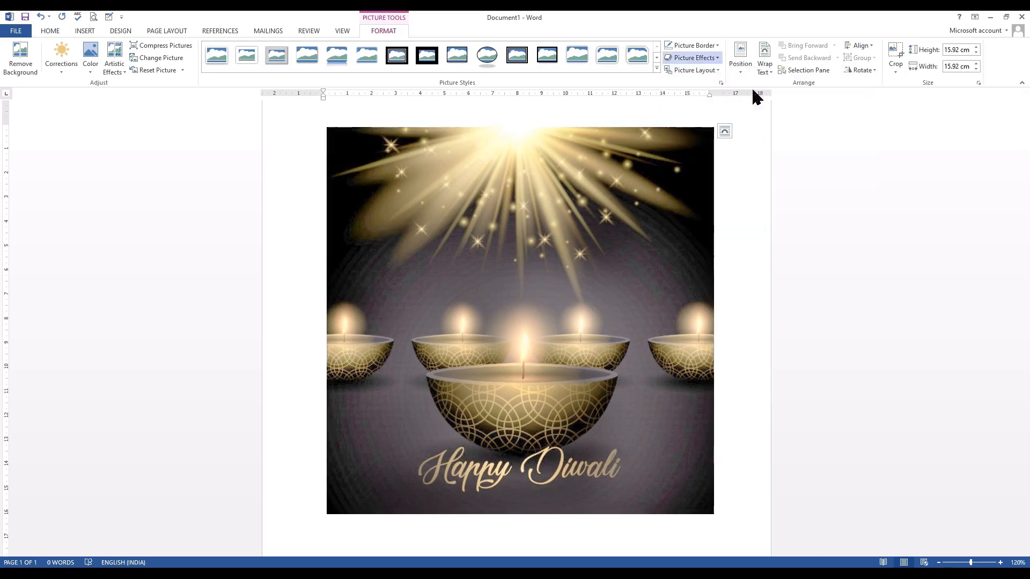
Apply the perspective shadow that falls below the picture toward the lower right.
left_click(692, 58)
mouse_move(698, 108)
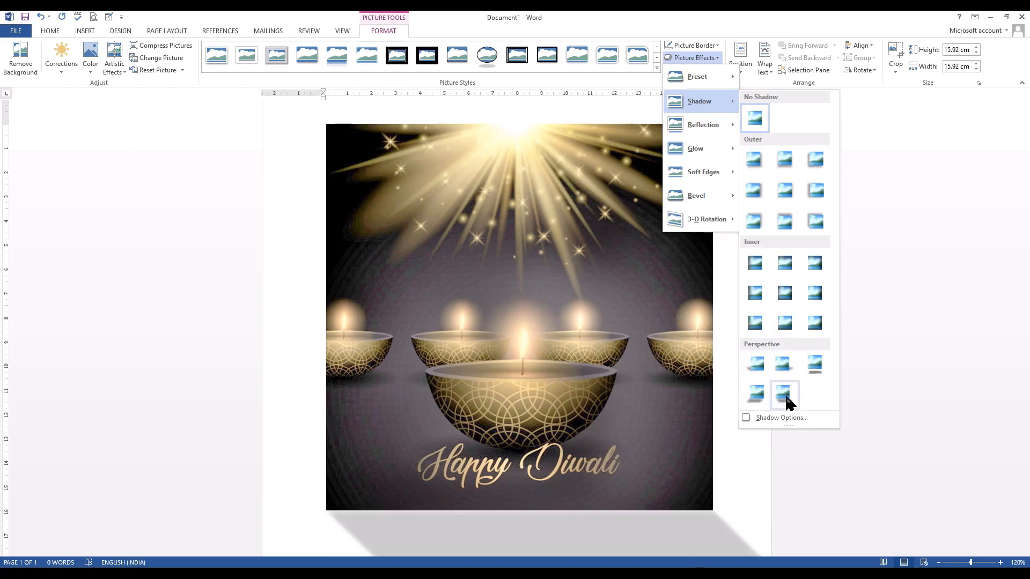
left_click(783, 394)
scroll(633, 370, "down", 5)
scroll(646, 389, "up", 3)
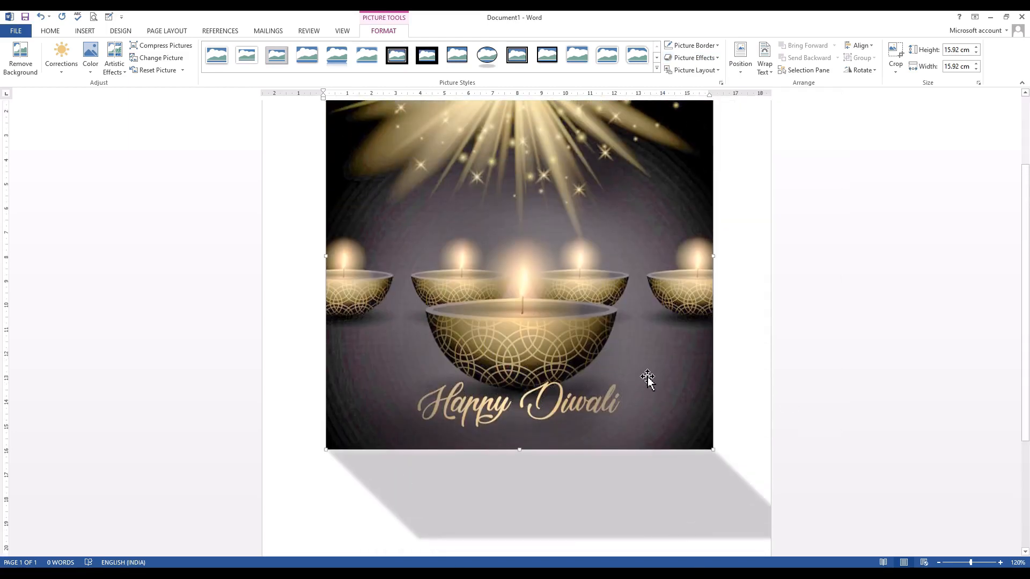
Remove the shadow from the Happy Diwali picture.
left_click(692, 57)
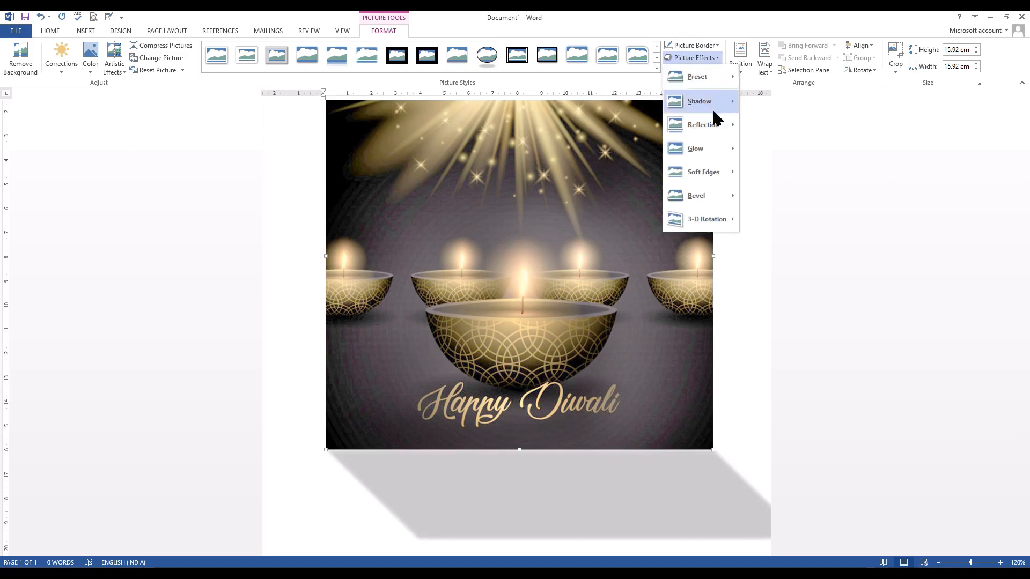
left_click(751, 111)
scroll(655, 310, "up", 2)
scroll(517, 242, "down", 1)
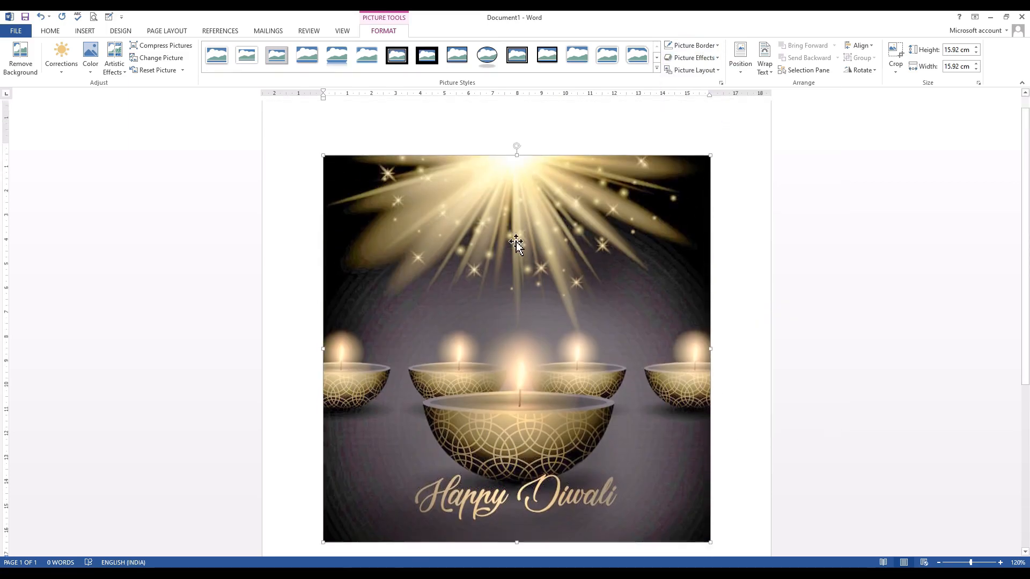
Shrink the Happy Diwali picture proportionally to about 9.75 cm by 9.75 cm.
scroll(595, 308, "down", 1)
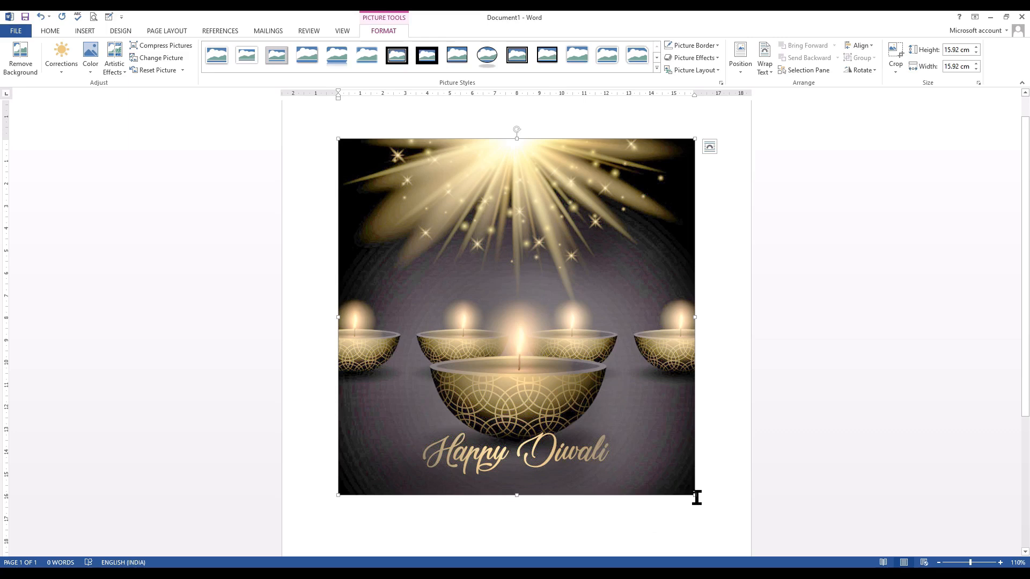
left_click_drag(694, 497, 556, 355)
left_click_drag(448, 129, 448, 202)
scroll(476, 361, "up", 1)
scroll(476, 360, "up", 4)
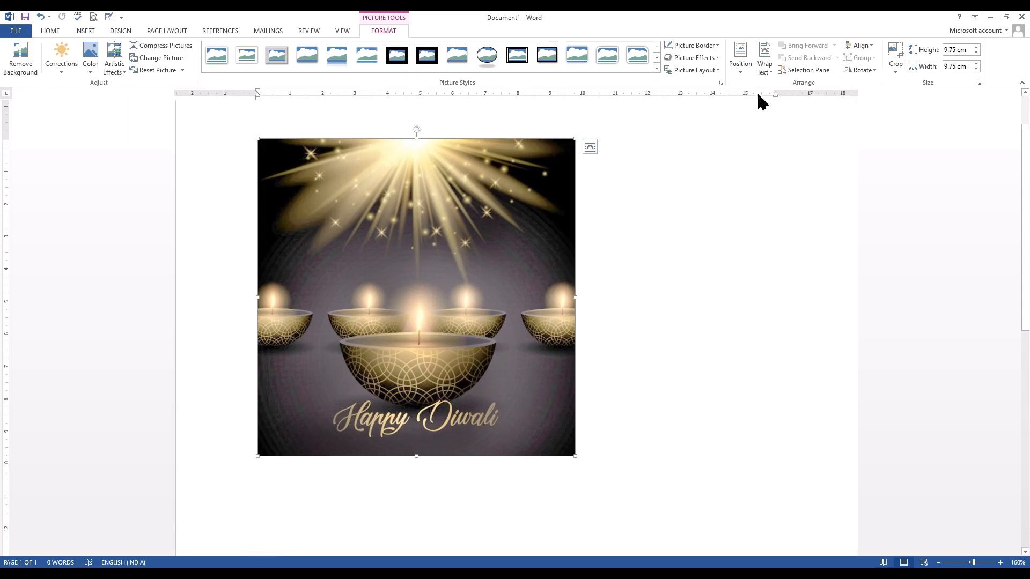
Add a reflection to the picture using the third variation in the second row.
left_click(674, 60)
mouse_move(715, 125)
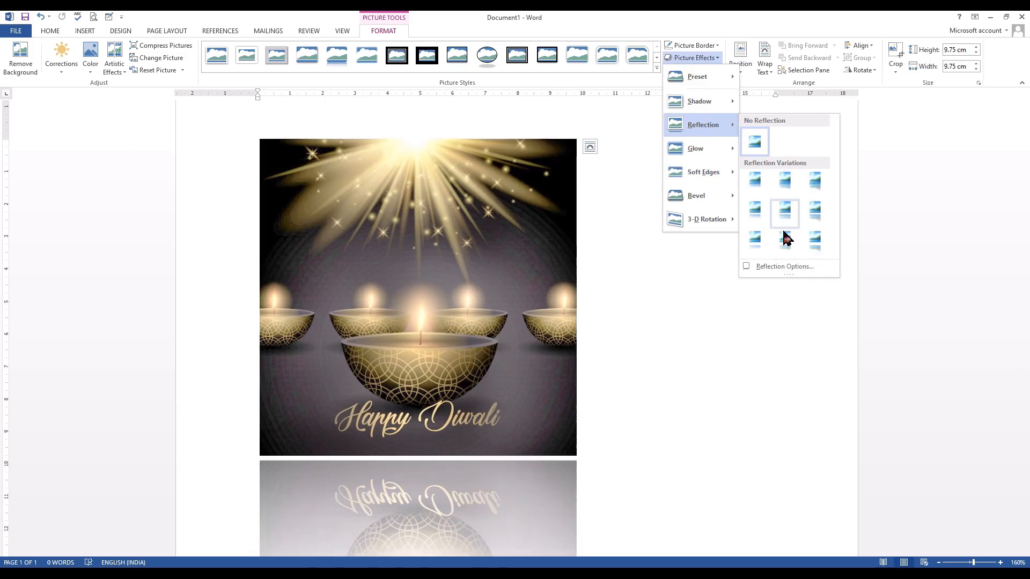
left_click(815, 212)
scroll(585, 364, "down", 5)
scroll(596, 357, "up", 3)
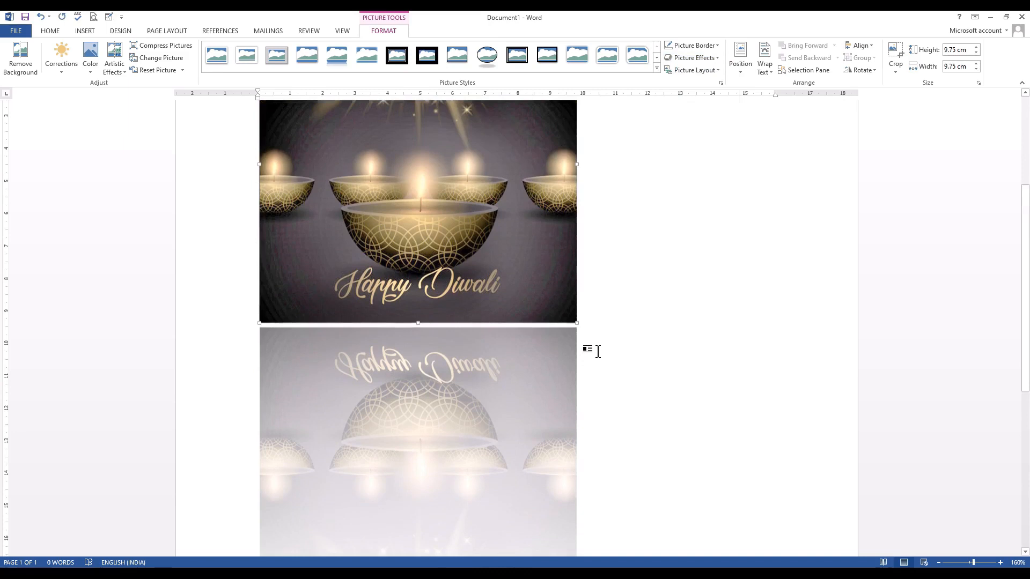
Remove the reflection from the Happy Diwali picture.
left_click(691, 57)
mouse_move(697, 125)
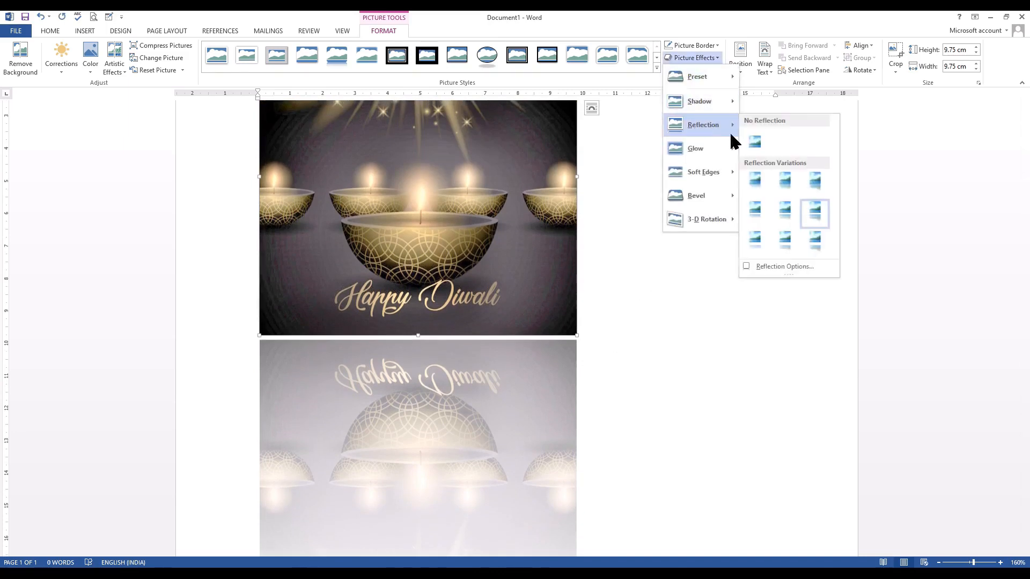
left_click(748, 141)
Give the picture a glow in the standard red from the additional glow colors.
left_click(691, 57)
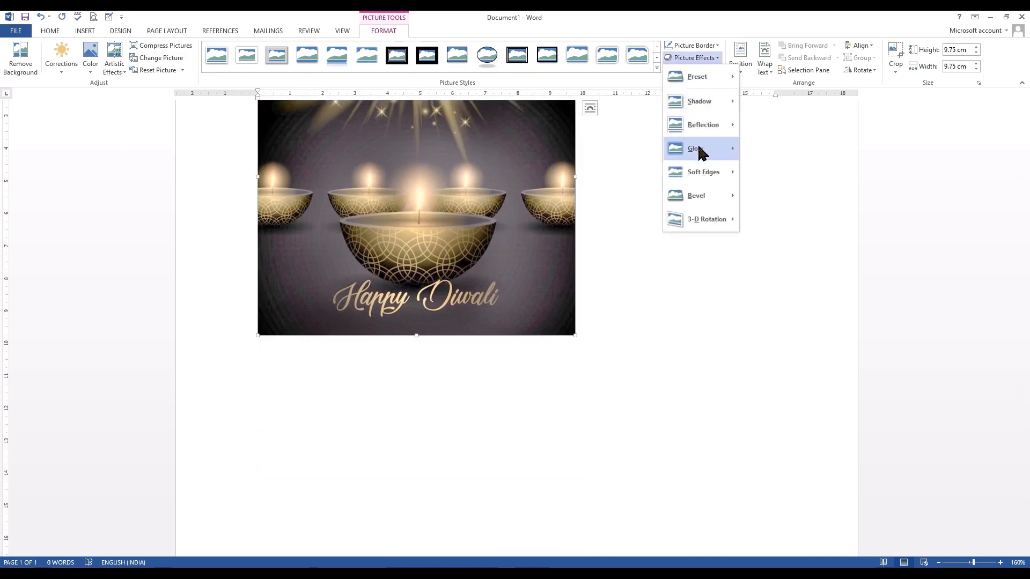
mouse_move(697, 148)
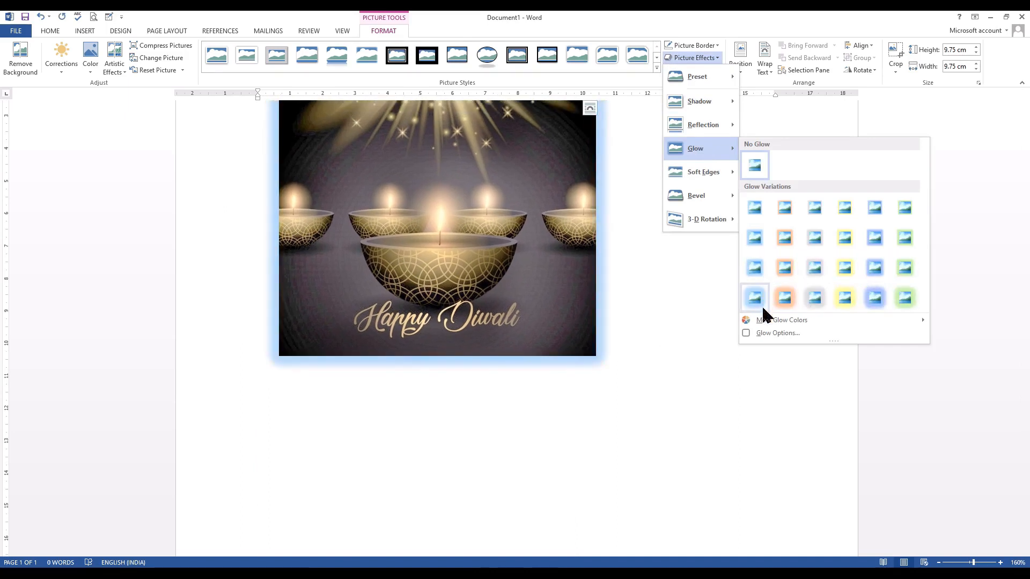
mouse_move(768, 315)
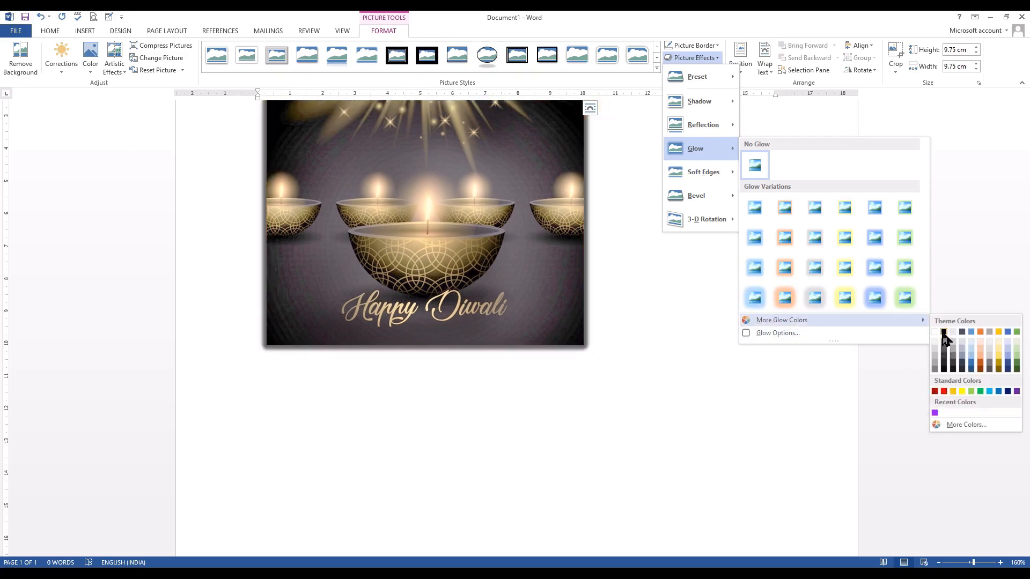
left_click(943, 391)
scroll(602, 313, "up", 3)
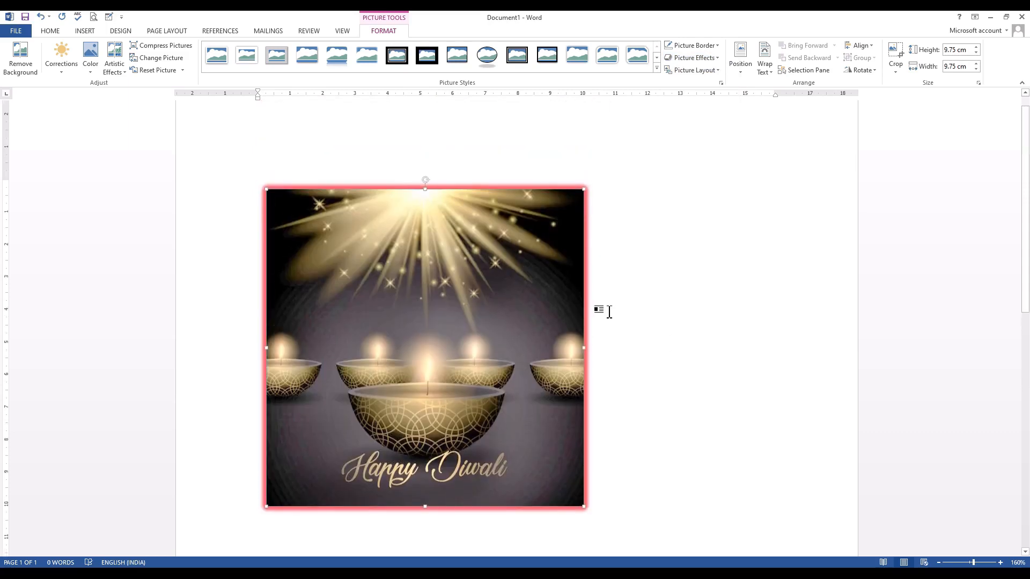
scroll(617, 268, "down", 1)
Remove the glow from the picture and apply 25 Point soft edges.
left_click(692, 58)
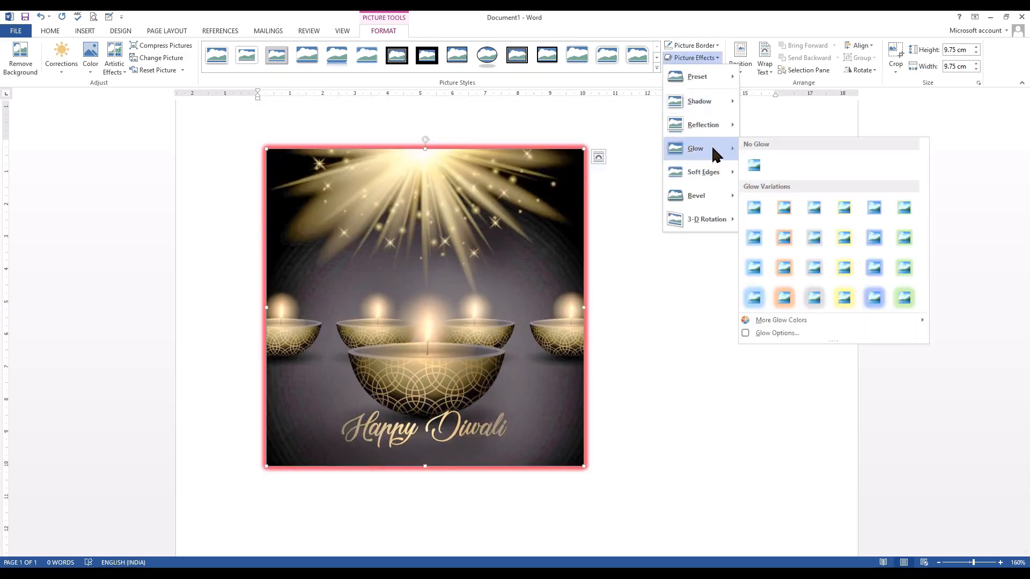
left_click(753, 167)
left_click(694, 58)
mouse_move(702, 177)
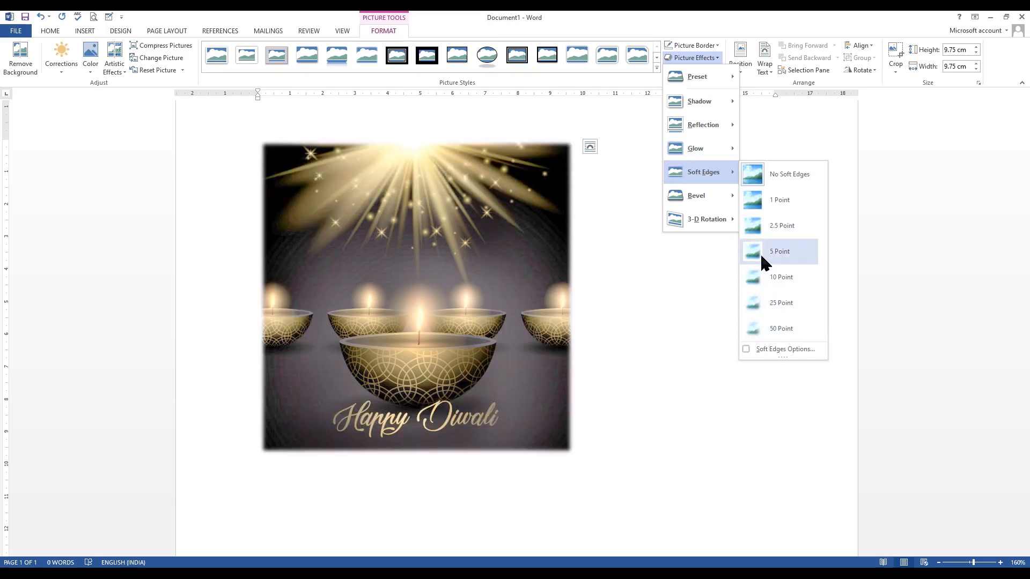
left_click(761, 302)
left_click(743, 302)
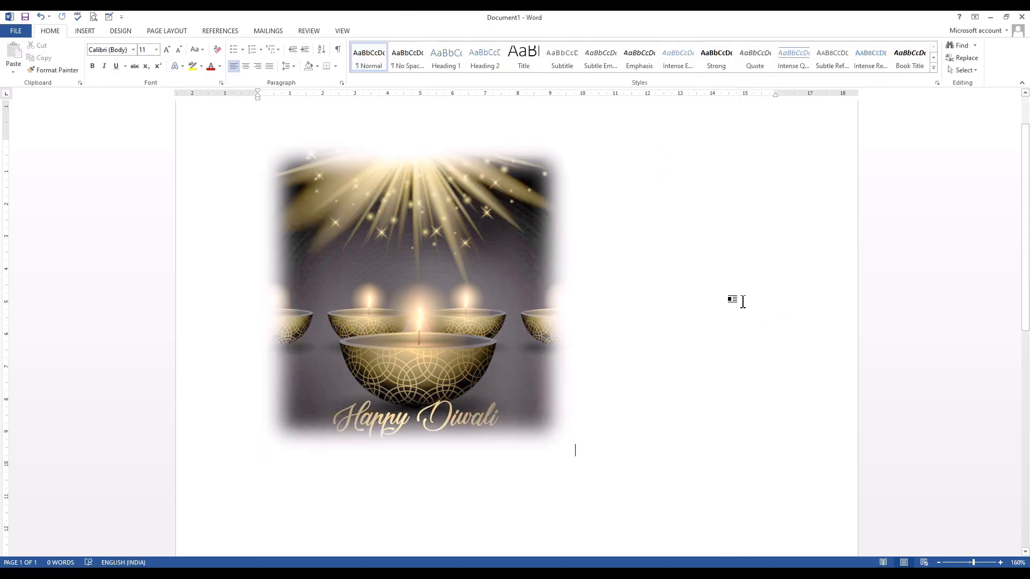
Reset the Happy Diwali picture to No Soft Edges.
left_click(530, 227)
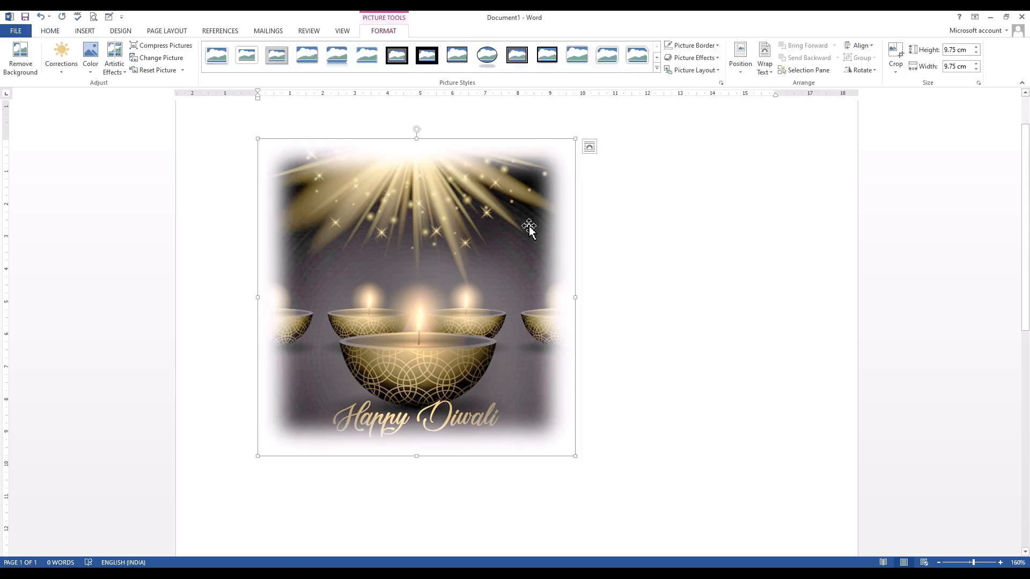
left_click(677, 58)
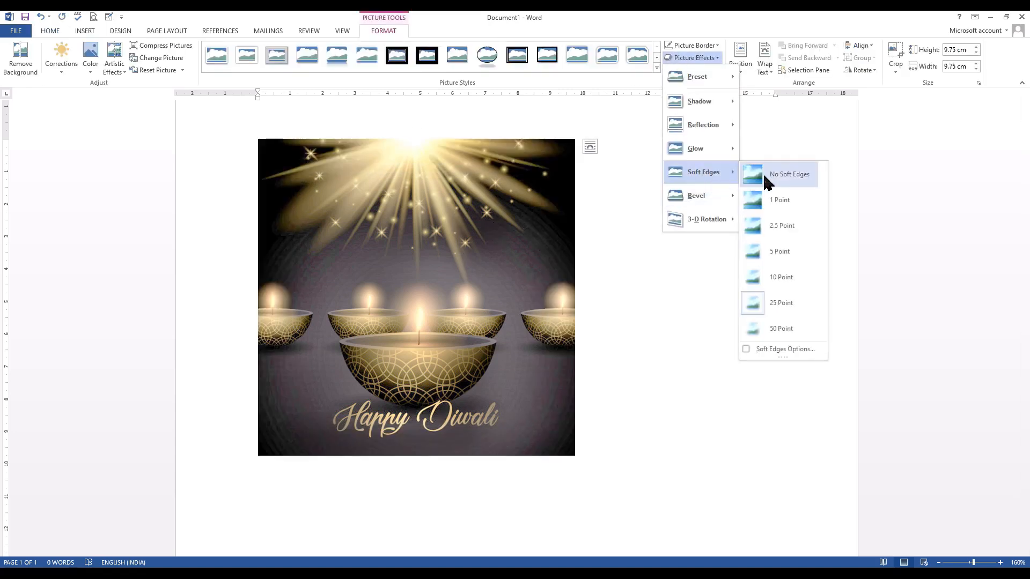
left_click(764, 176)
Apply the third bevel of the second row to the Happy Diwali picture and inspect its edges up close.
left_click(684, 59)
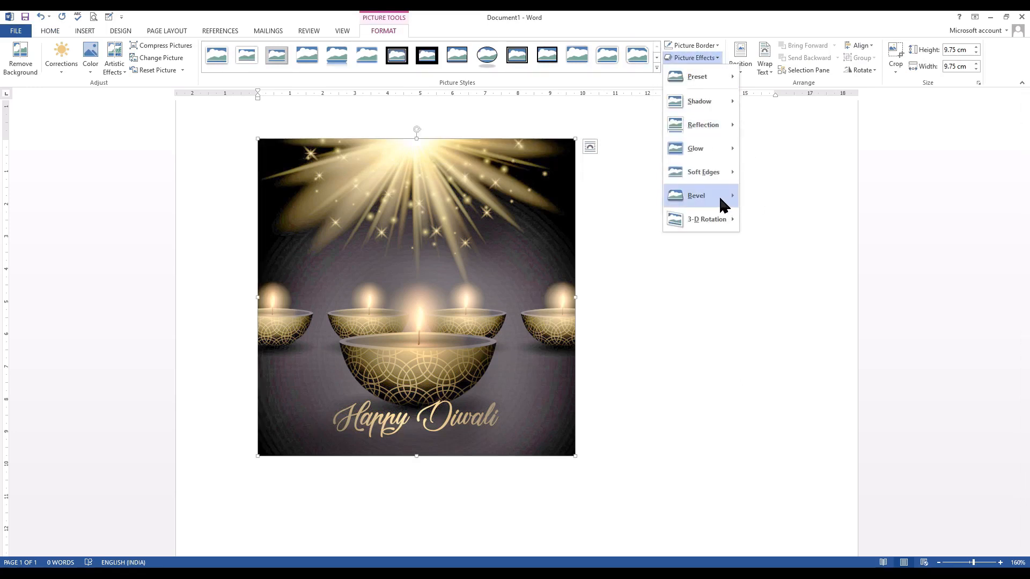
mouse_move(715, 204)
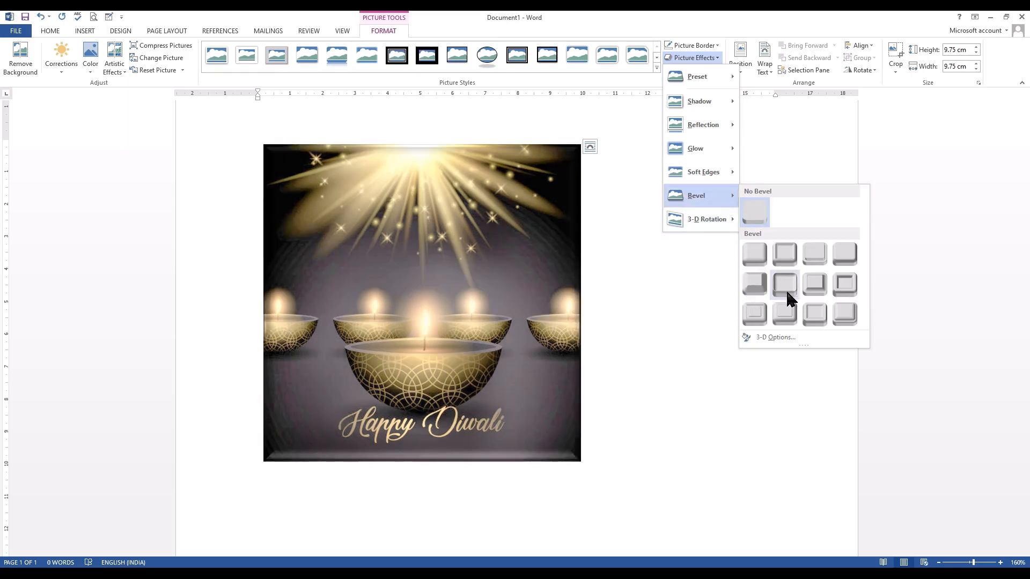
left_click(810, 288)
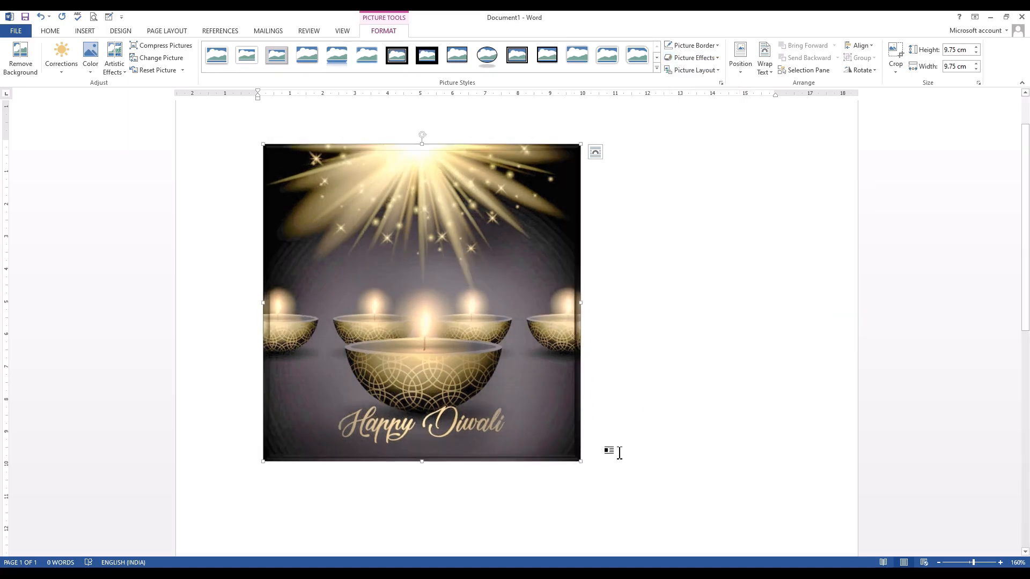
scroll(633, 448, "up", 10)
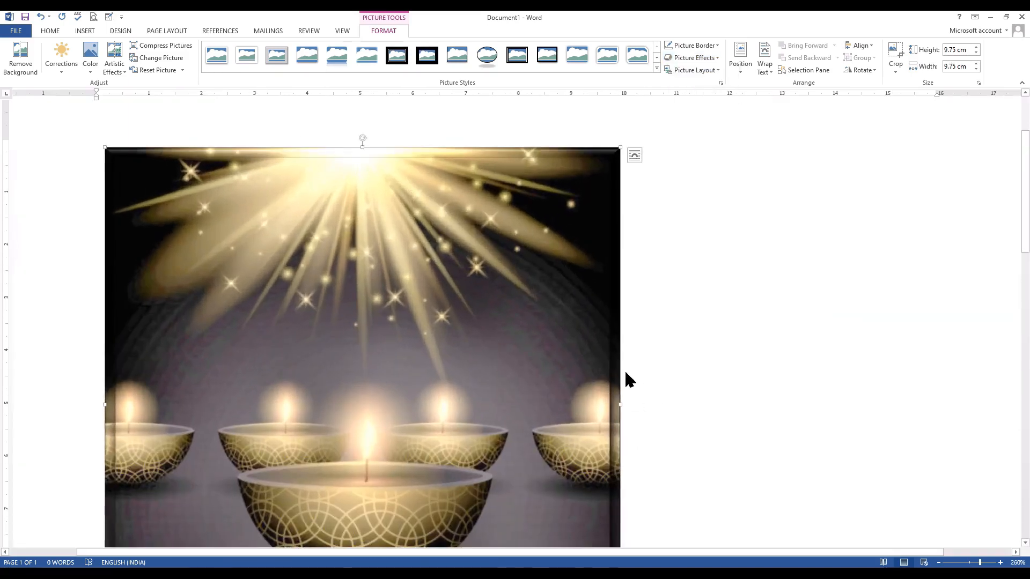
Inspect the beveled edges of the Happy Diwali picture, and reset it to No Bevel.
scroll(614, 371, "down", 3)
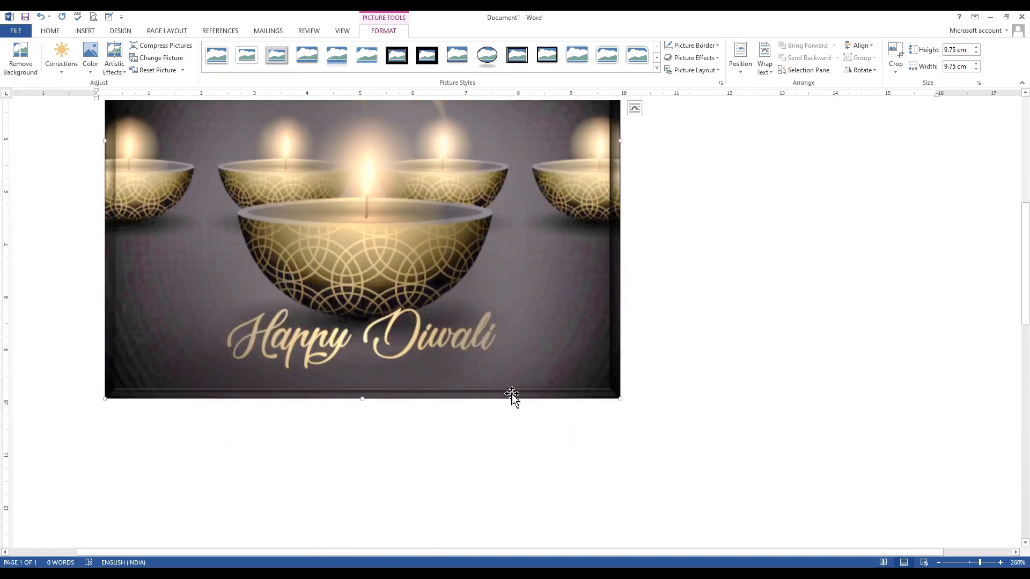
scroll(511, 395, "down", 6)
scroll(505, 346, "up", 3)
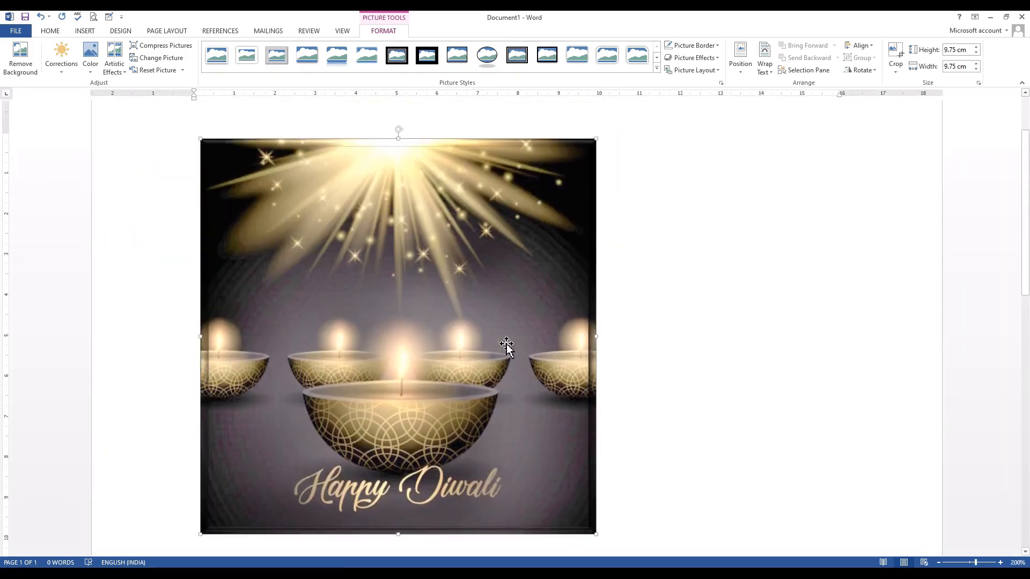
left_click(695, 57)
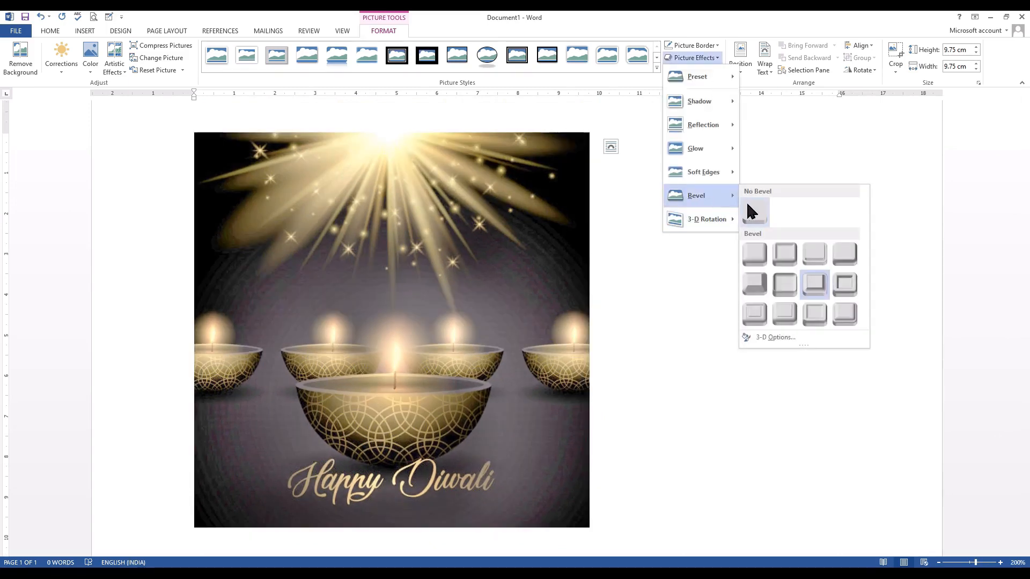
left_click(747, 211)
Apply the second 3-D rotation in the second Perspective row to the Happy Diwali picture.
left_click(692, 59)
mouse_move(729, 225)
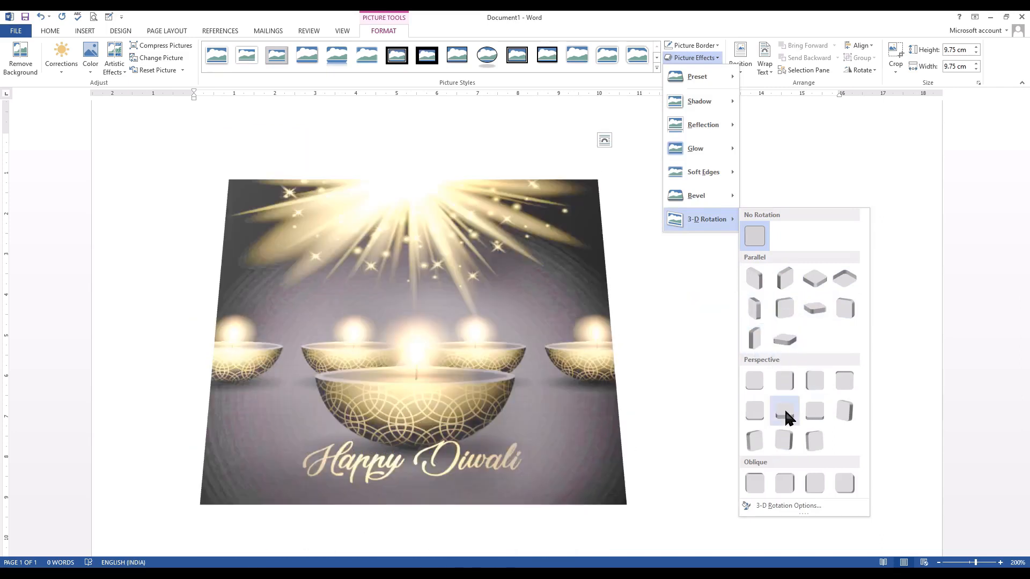
left_click(783, 409)
scroll(787, 403, "down", 5)
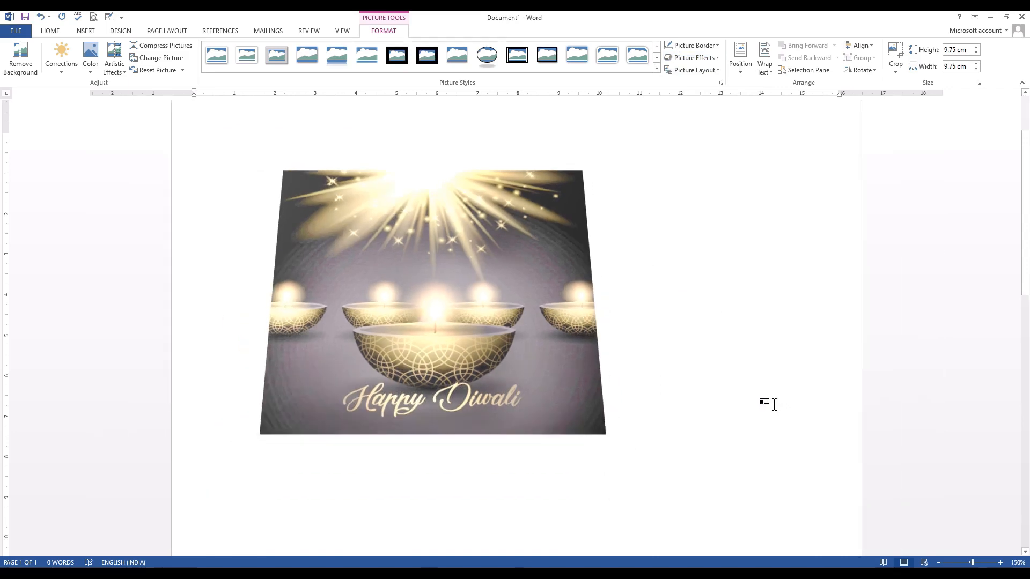
Reset the Happy Diwali picture's 3-D rotation to No Rotation.
left_click(691, 57)
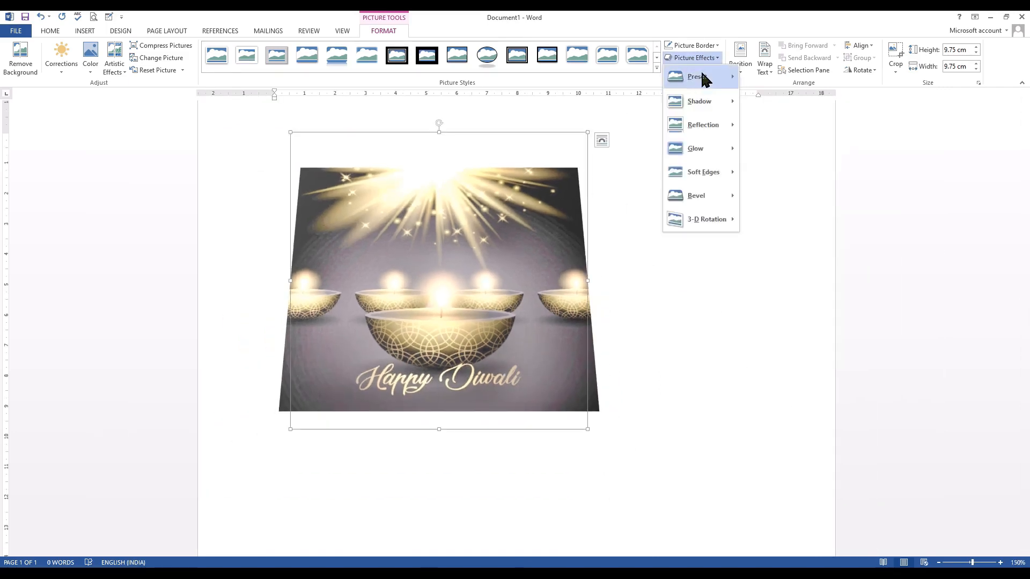
mouse_move(704, 214)
left_click(757, 238)
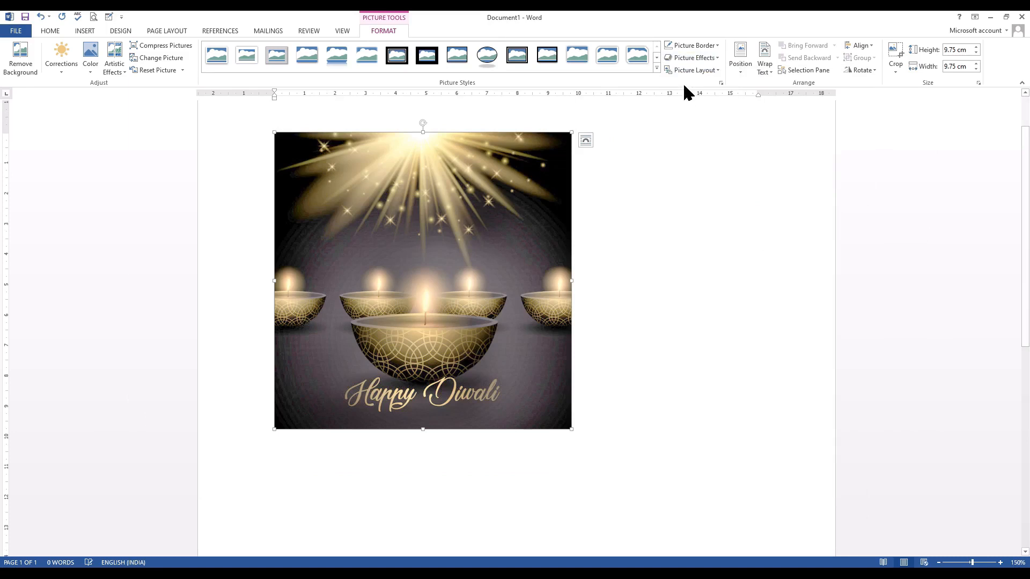
Try a picture layout with a circular image and a text caption on the Happy Diwali picture, and undo it.
left_click(695, 70)
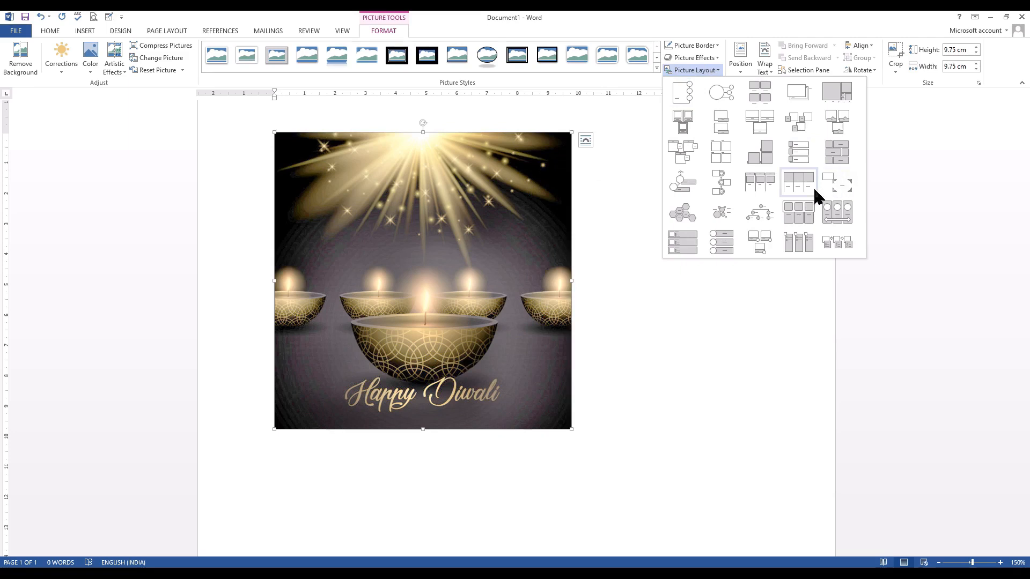
left_click(705, 198)
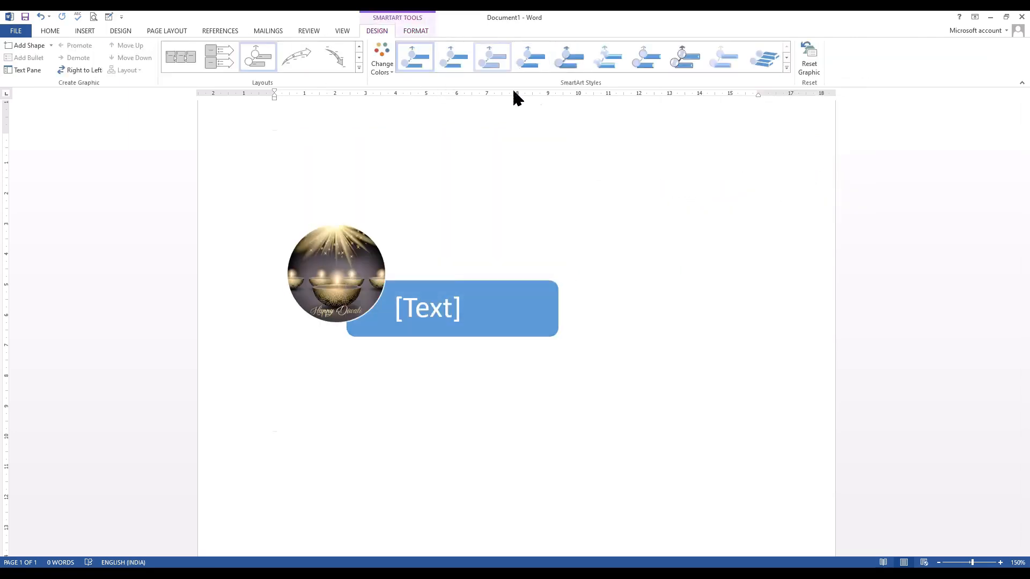
key("ctrl+z")
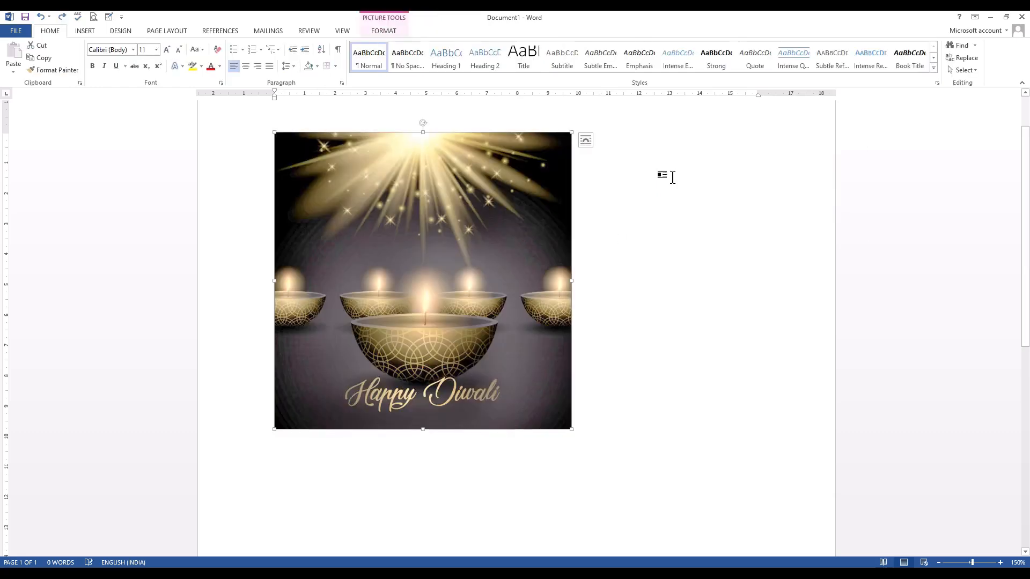
left_click(398, 30)
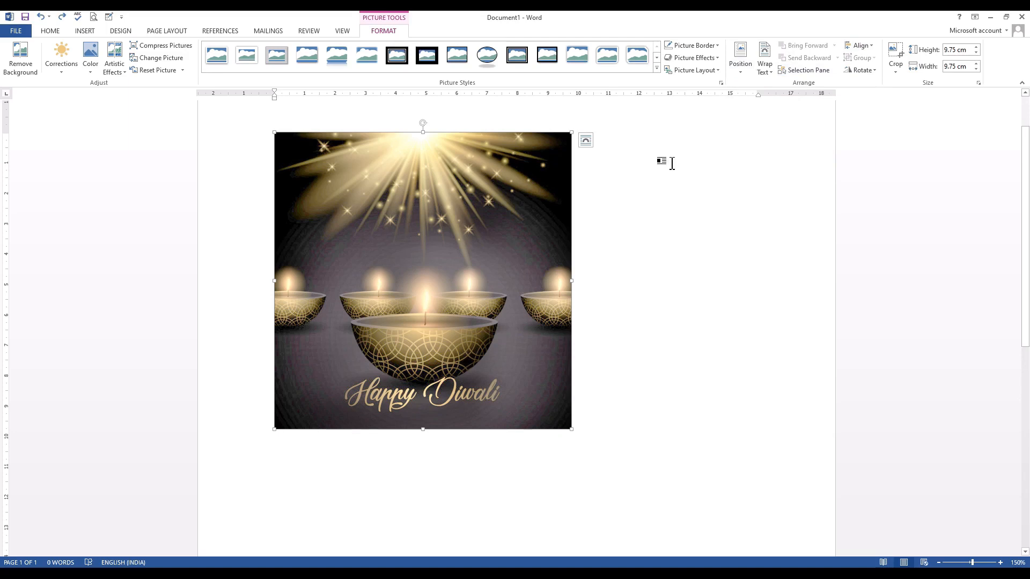
Remove the Happy Diwali picture and fill the page with ten paragraphs of sample text using =RAND(10).
scroll(504, 173, "down", 6)
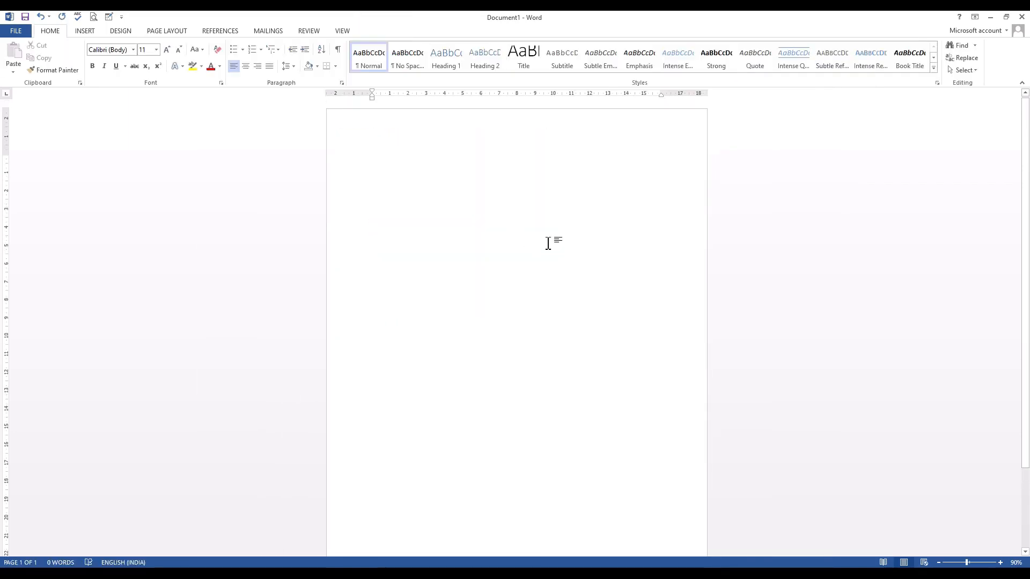
type("=RAND(")
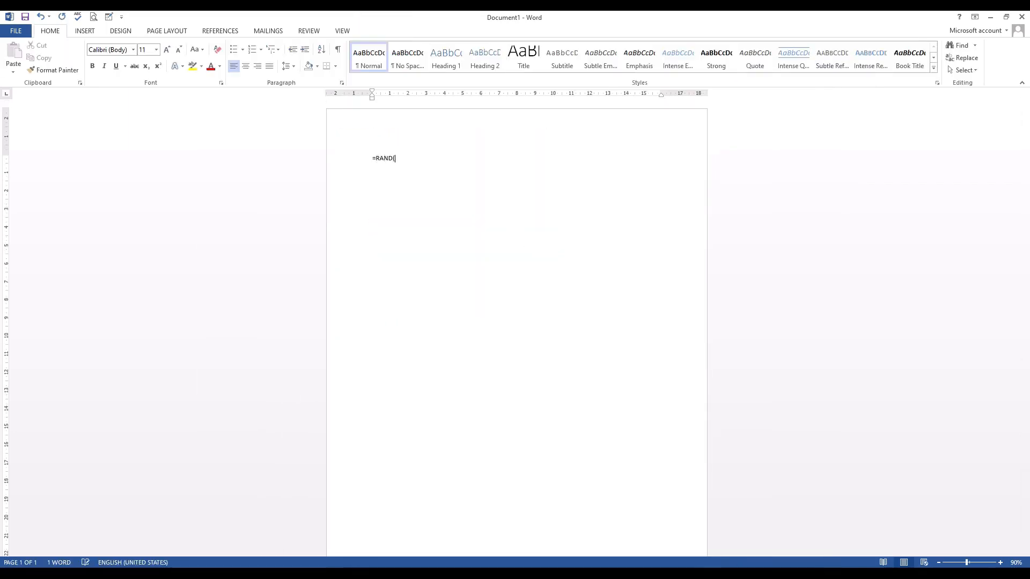
type("10)")
key("Return")
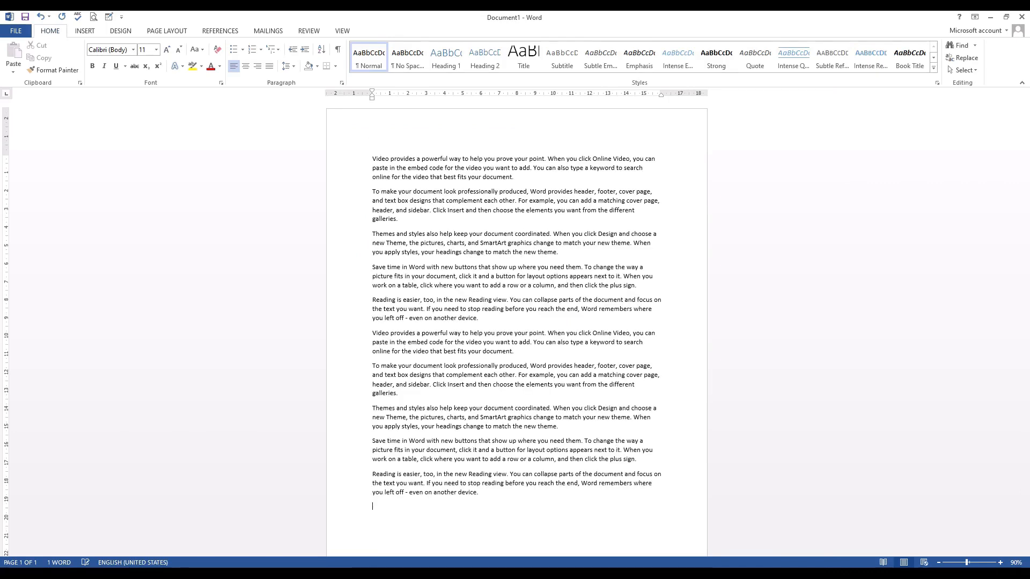
Justify all the sample text and paste a copy of its last two paragraphs at the end of the document.
key("ctrl+a")
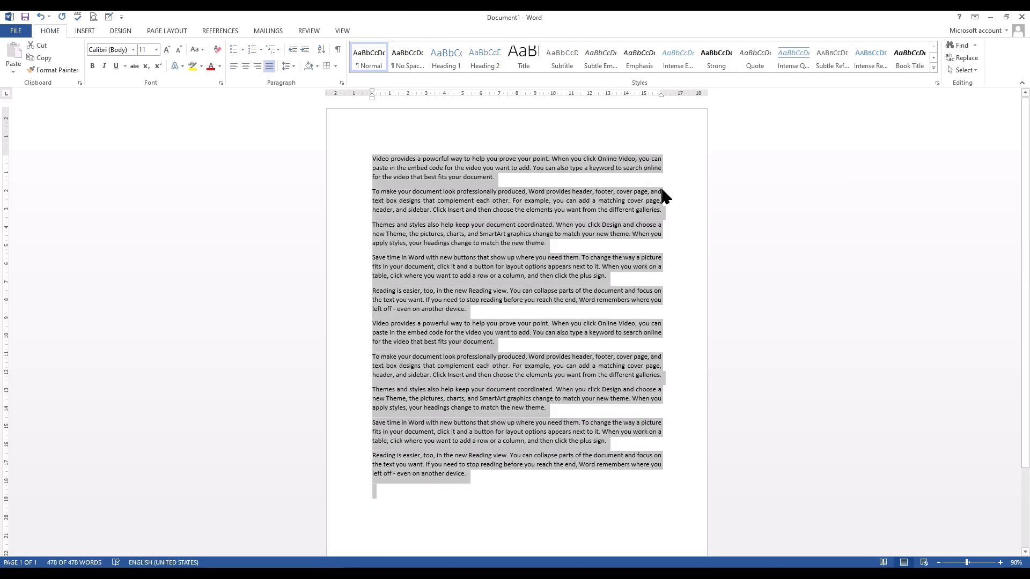
left_click(442, 345)
scroll(444, 446, "down", 3)
left_click_drag(371, 335, 504, 445)
mouse_move(487, 401)
left_mouse_down()
mouse_move(471, 395)
mouse_move(471, 412)
left_mouse_up()
key("ctrl+c")
left_click(380, 403)
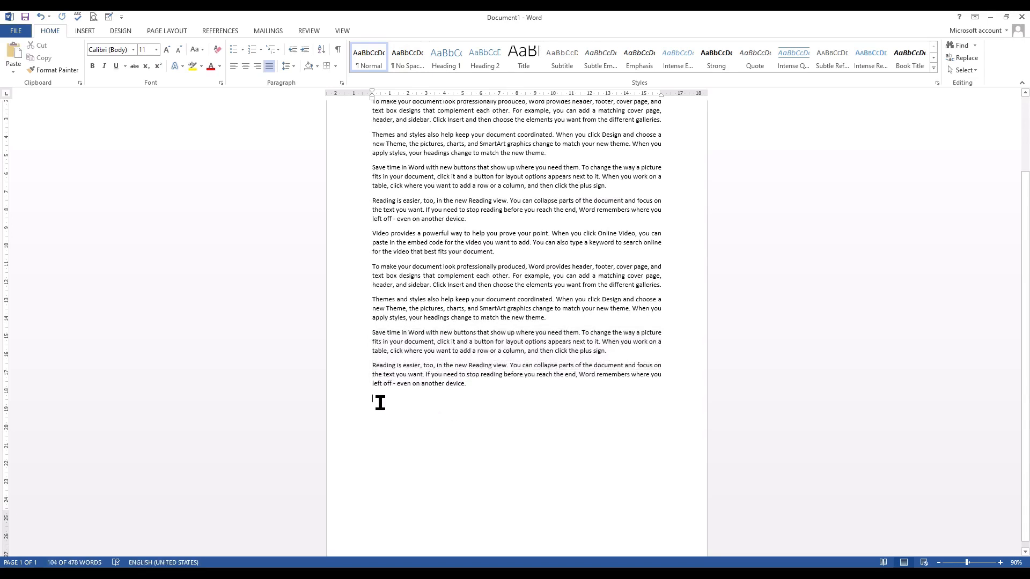
key("ctrl+v")
Enlarge all the document text to 14 points and place the cursor in the first page's fourth paragraph.
key("ctrl+a")
key("ctrl+shift+period")
key("ctrl+shift+period")
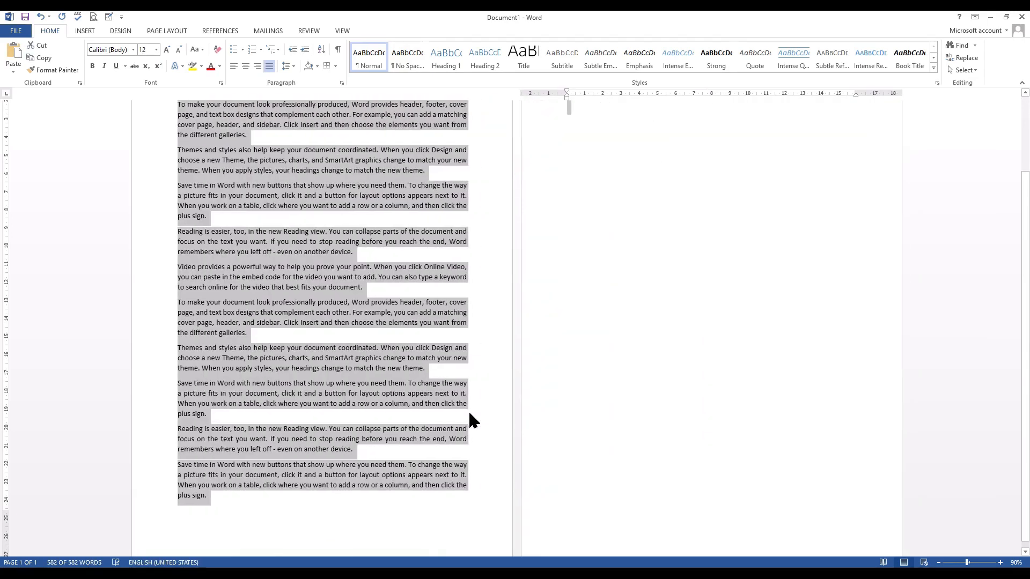
scroll(399, 426, "down", 2, "ctrl")
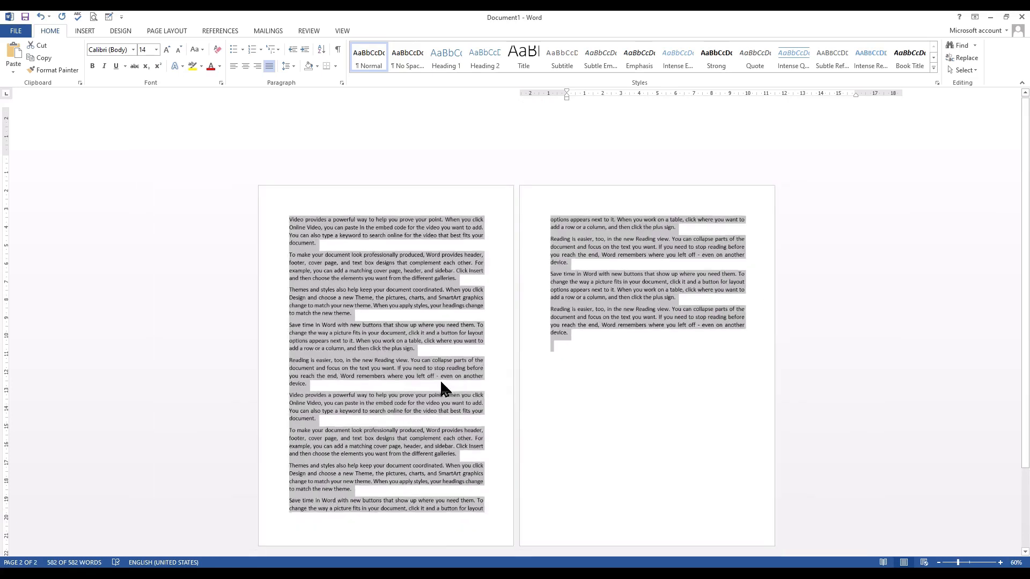
left_click(421, 279)
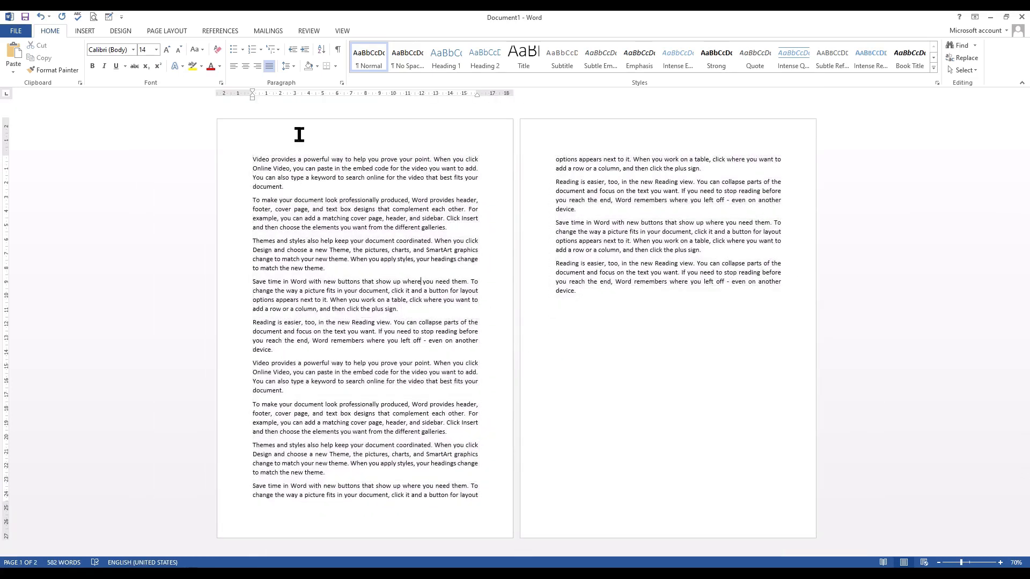
Insert the picture "FawbzrqUIAABraC copy" from the PICTURES FOR PHOTOSHOP folder into the fourth paragraph.
left_click(86, 31)
left_click(121, 59)
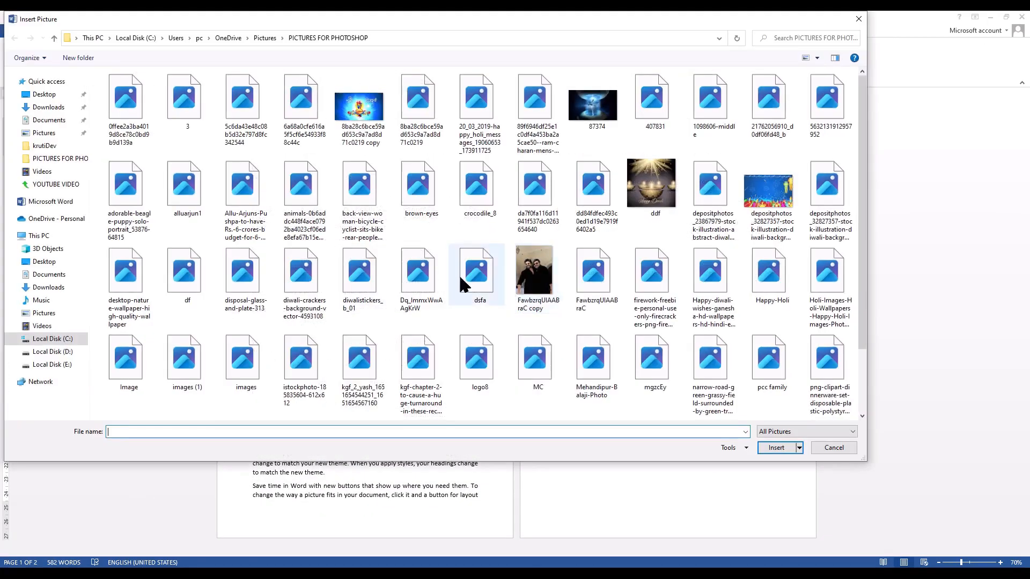
double_click(549, 267)
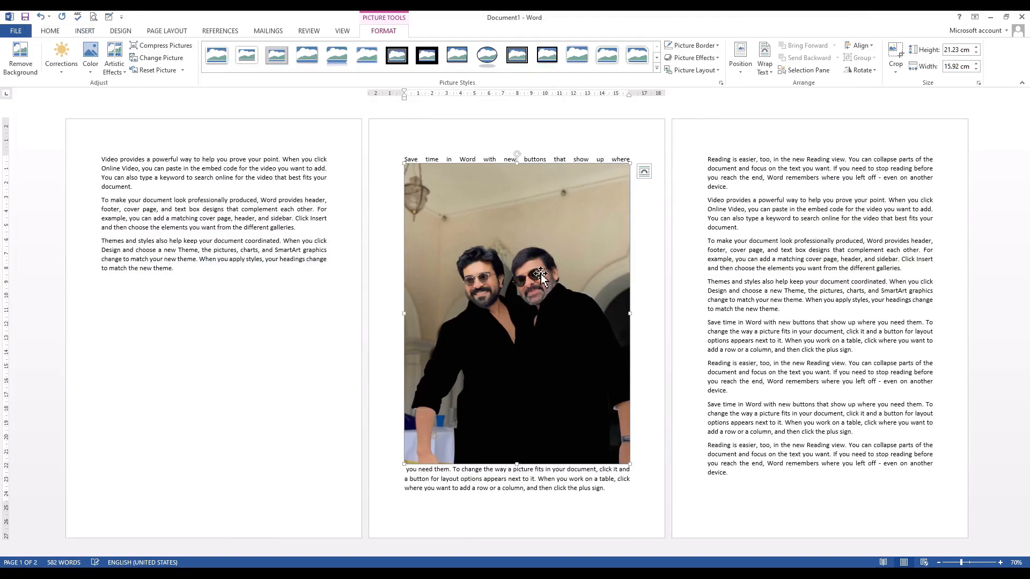
Shrink the inserted picture to about 8.19 cm by 6.14 cm and move it into the second paragraph.
left_click_drag(630, 464, 491, 279)
left_click_drag(323, 300, 381, 228)
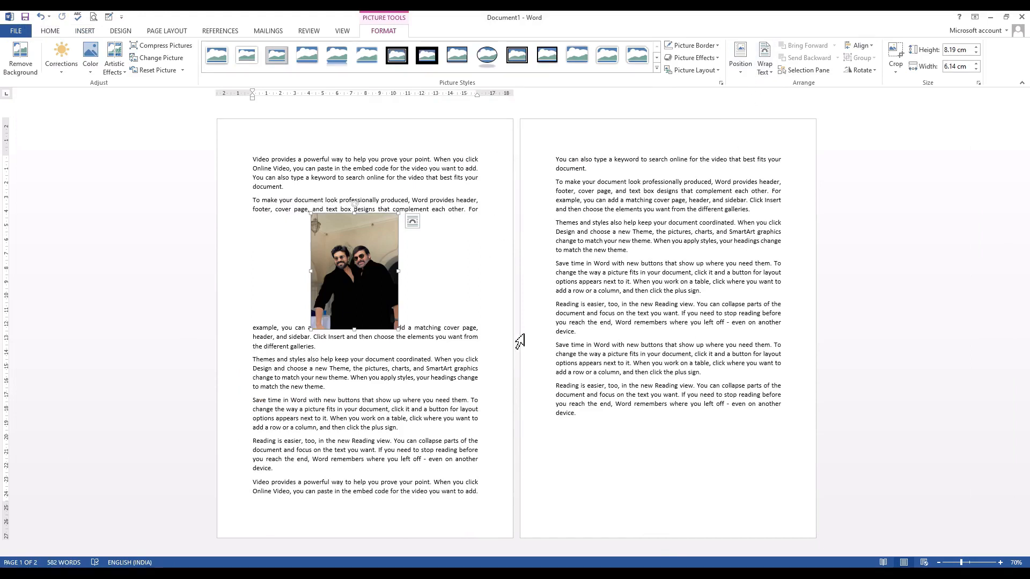
scroll(519, 341, "up", 2)
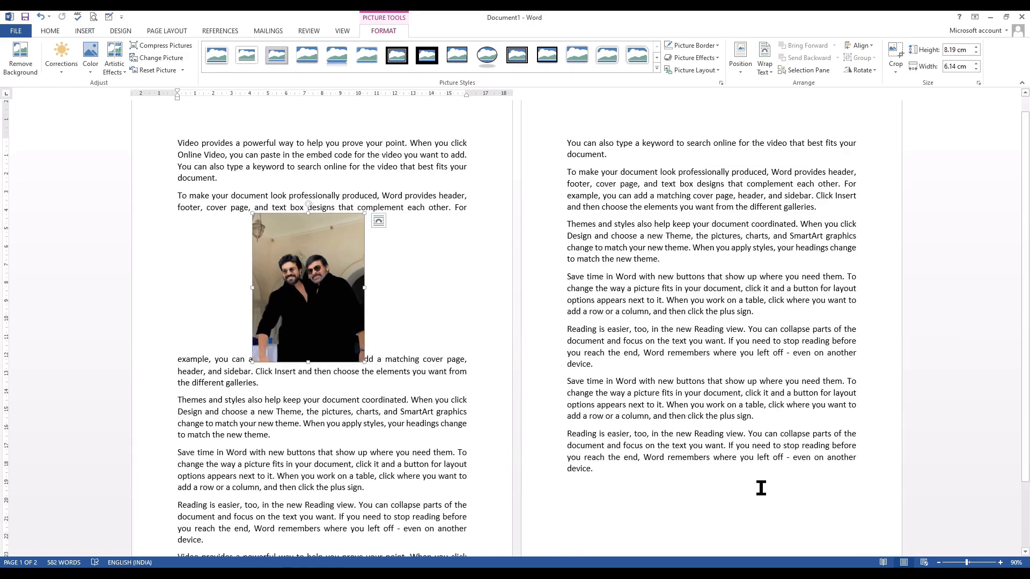
scroll(429, 501, "down", 1)
scroll(425, 375, "down", 1)
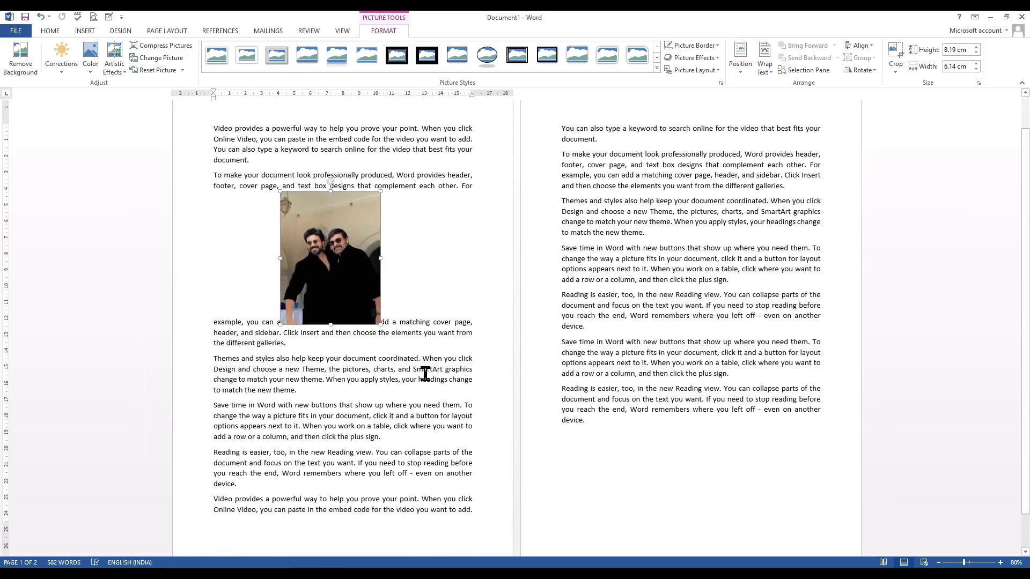
Position the picture In Line with Text and move it to the end of the second paragraph.
left_click(739, 71)
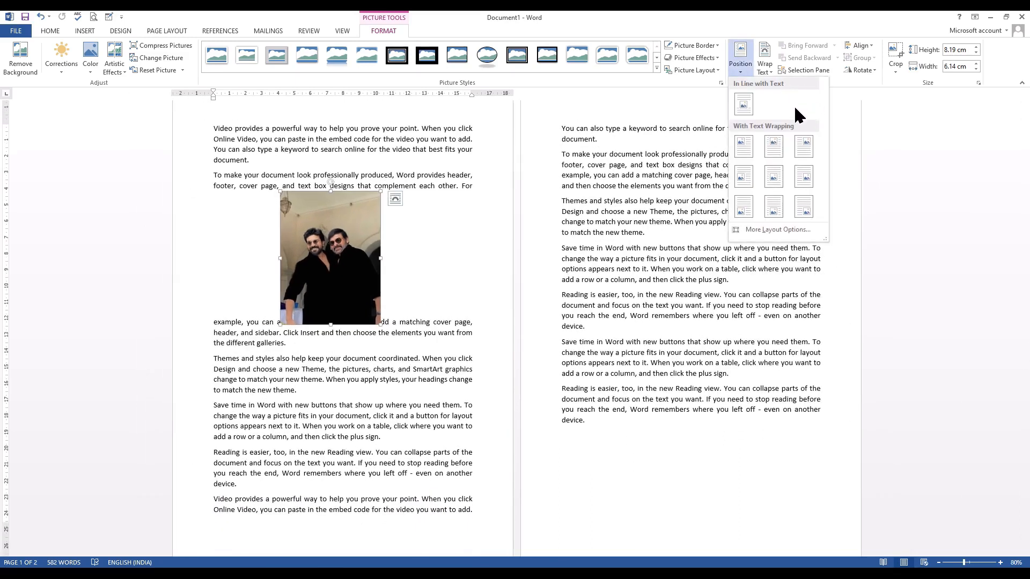
left_click(744, 105)
left_click_drag(350, 260, 338, 322)
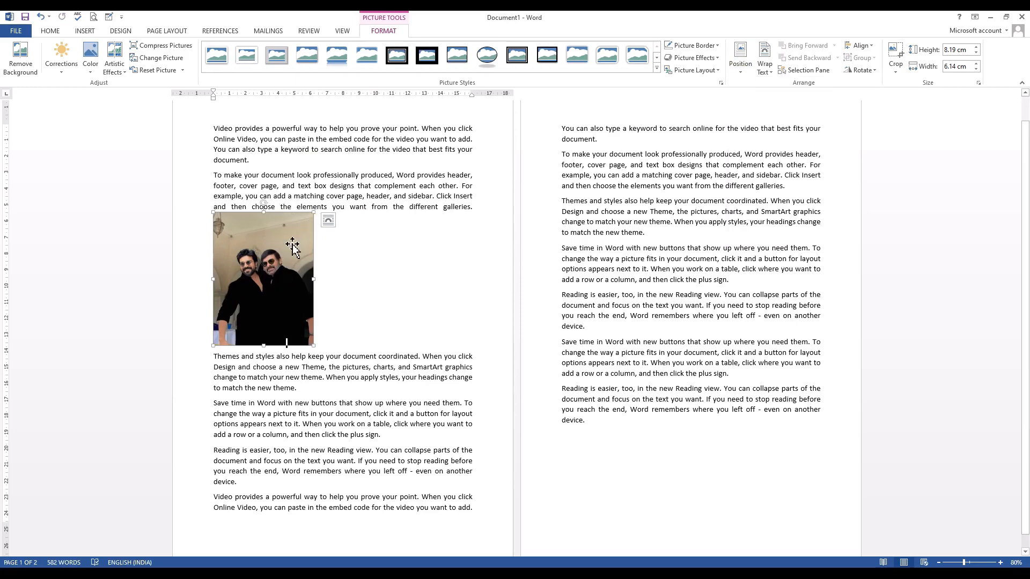
Position the picture in the middle center of the page with text wrapping around it.
left_click(739, 67)
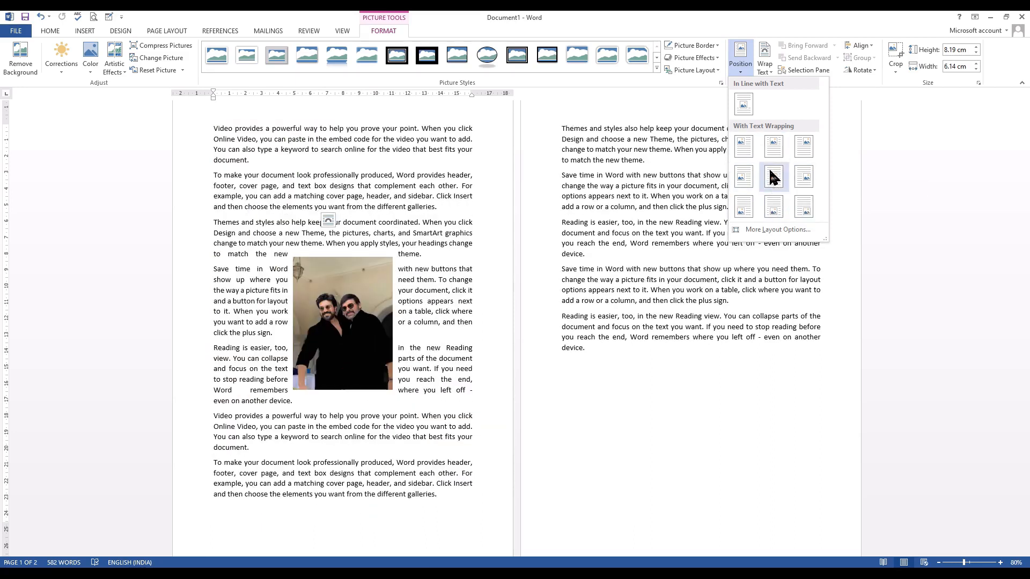
left_click(773, 175)
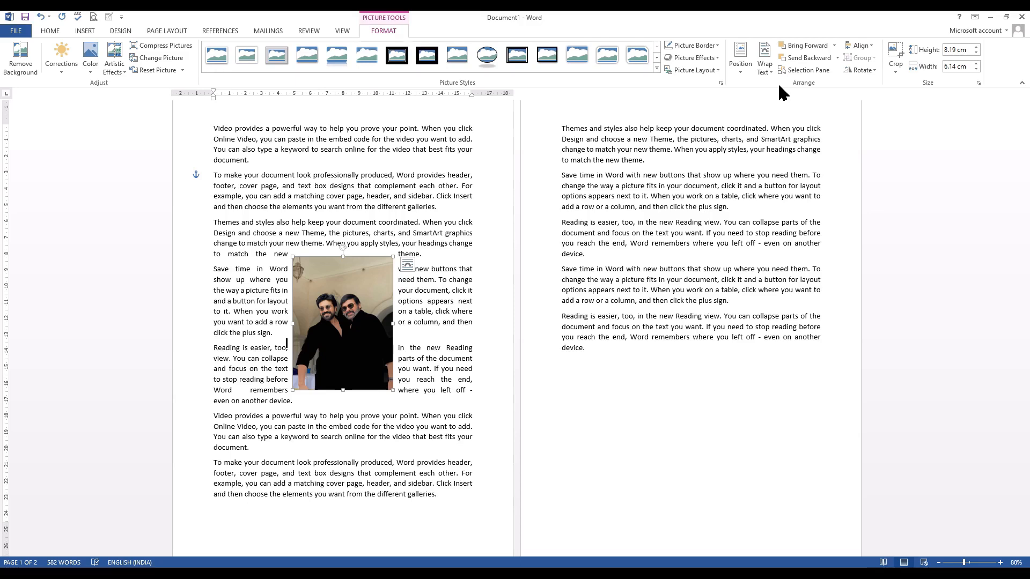
Set the picture's wrapping to In Line with Text and move it into the last line of the third paragraph.
left_click(766, 69)
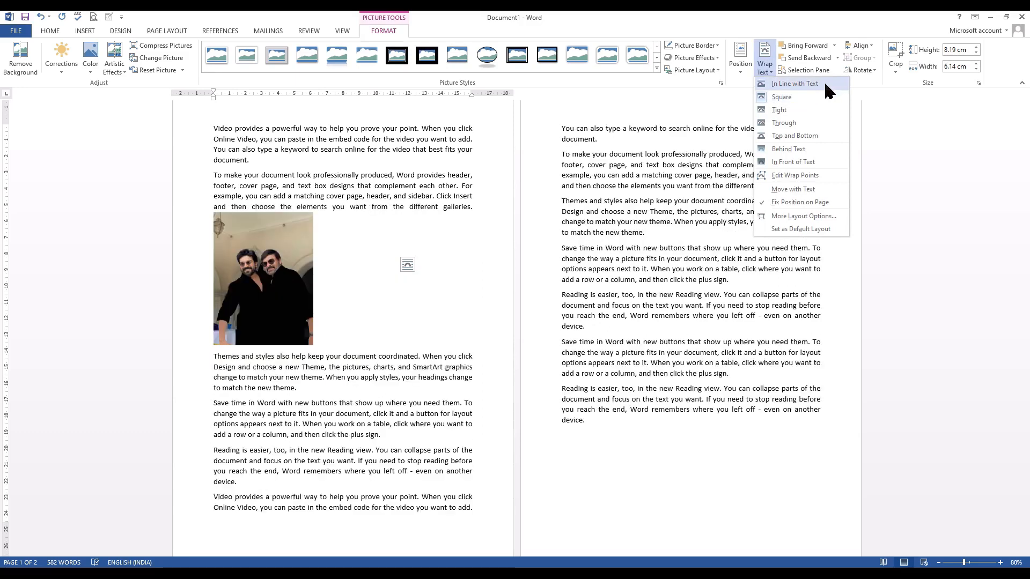
left_click(826, 85)
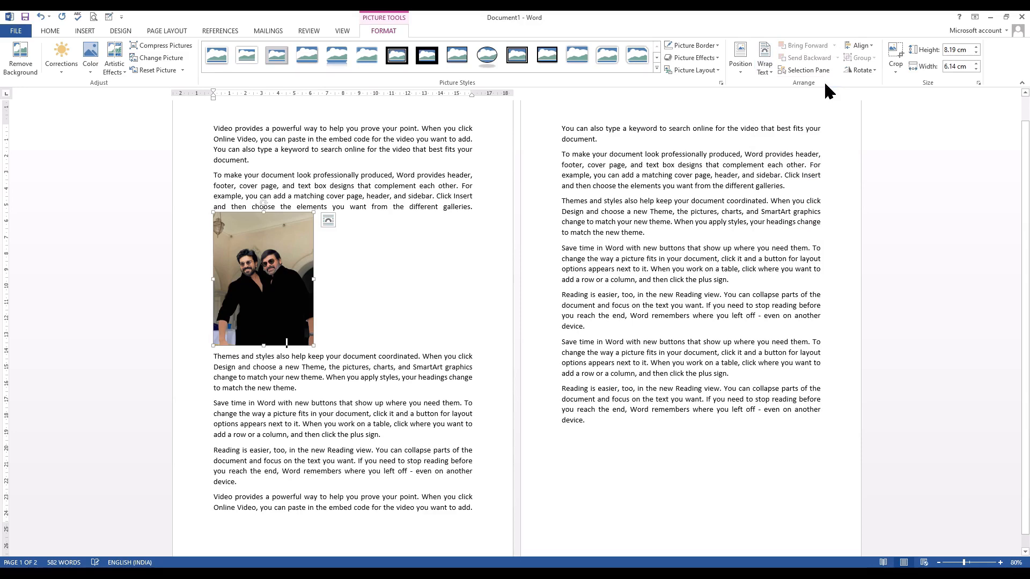
left_click_drag(299, 243, 299, 198)
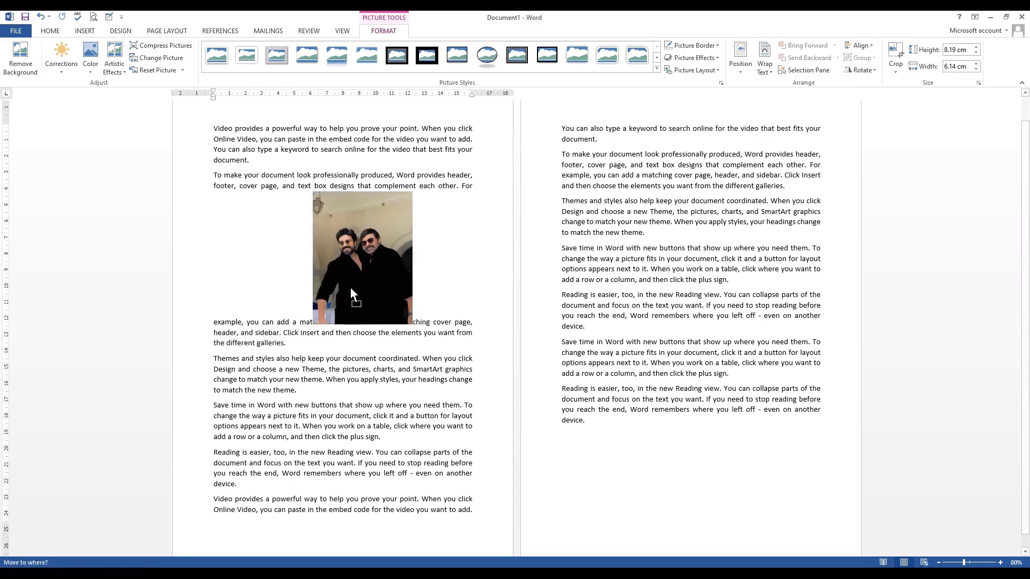
left_click_drag(349, 281, 328, 345)
left_click_drag(274, 303, 262, 391)
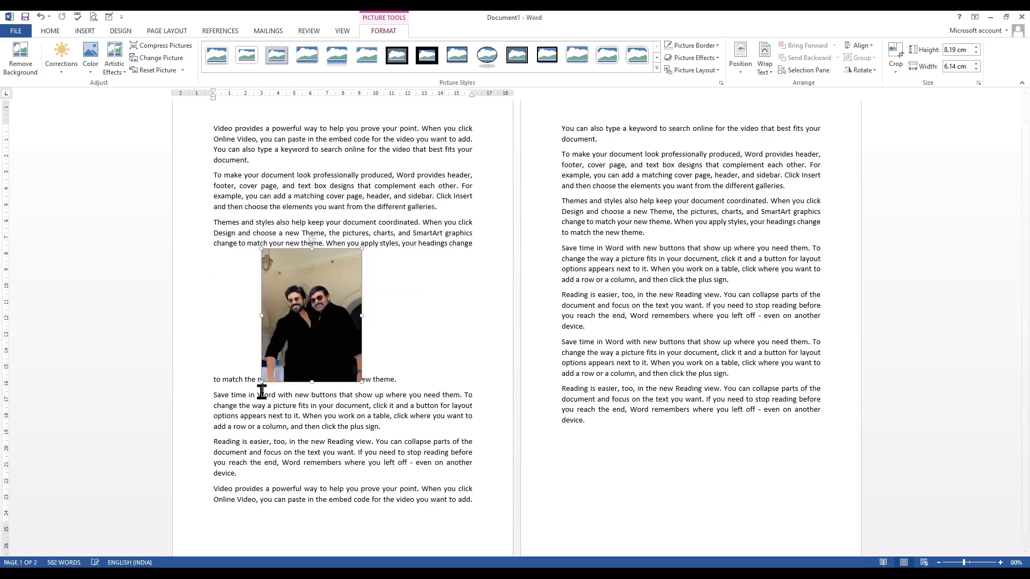
Set the picture's text wrapping to Square and move it up beside the second and third paragraphs.
left_click(765, 67)
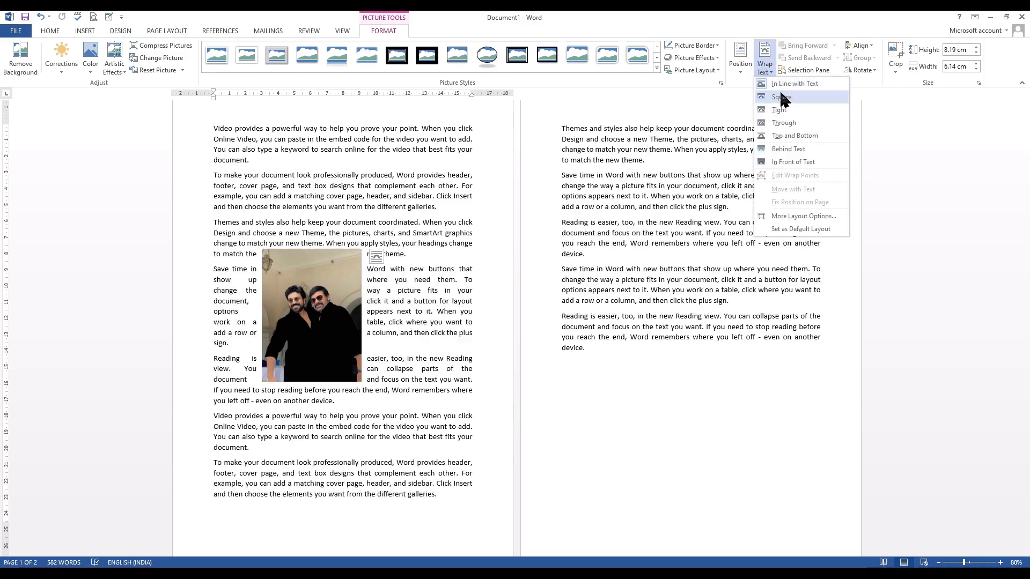
left_click(781, 97)
left_click_drag(330, 298, 336, 252)
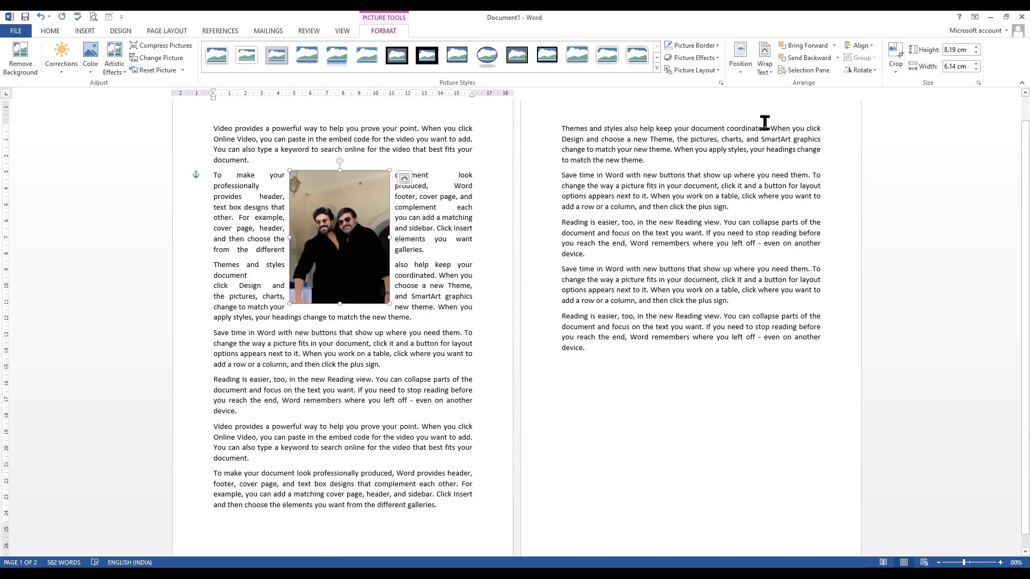
Apply the black-framed oval picture style with a shadow below to the selected picture.
left_click(765, 65)
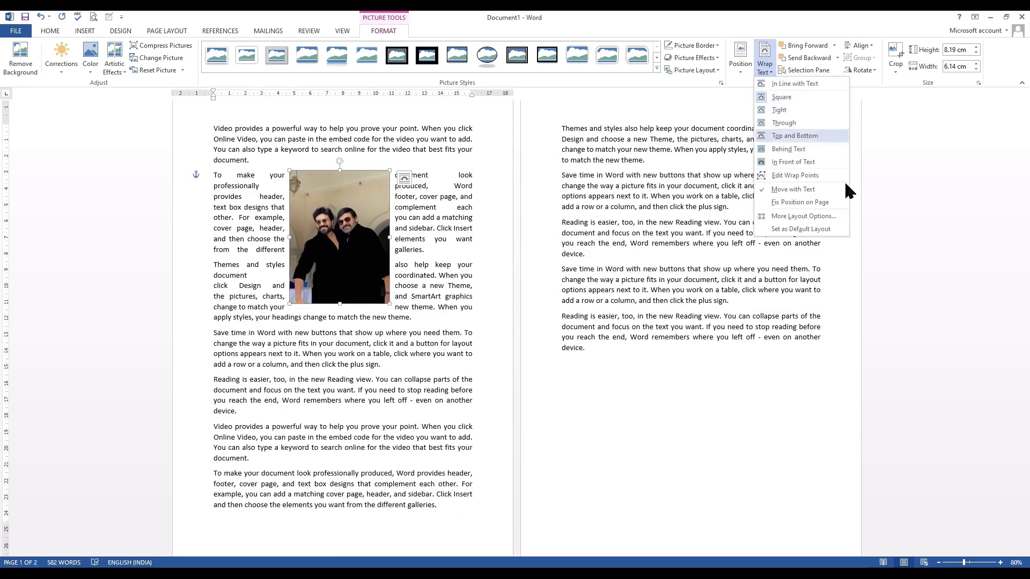
left_click(540, 350)
scroll(536, 358, "up", 6, "ctrl")
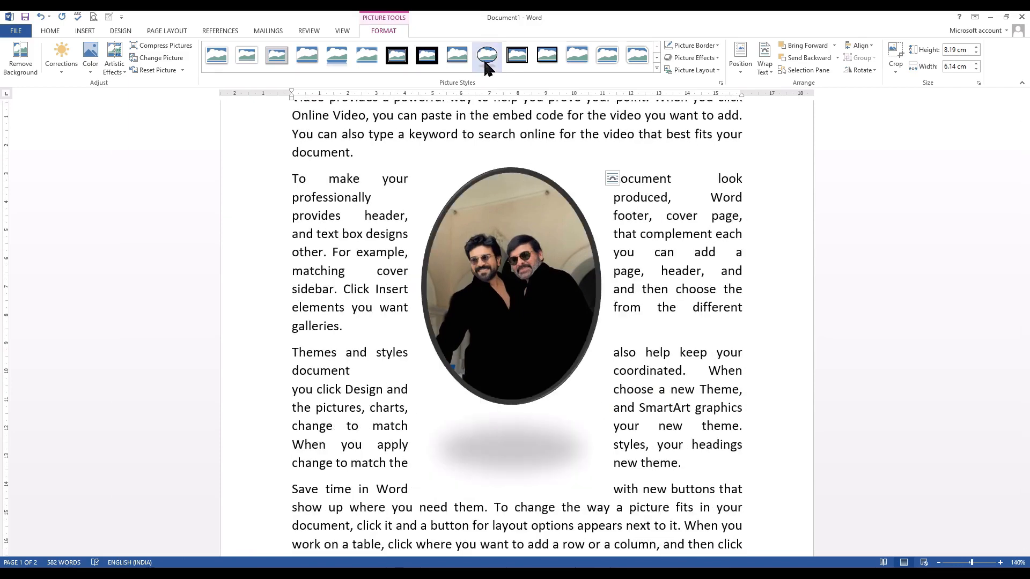
left_click(487, 55)
Set the oval picture's text wrapping to Square and resize it to about 5.59 cm high by 5.42 cm wide.
left_click(765, 62)
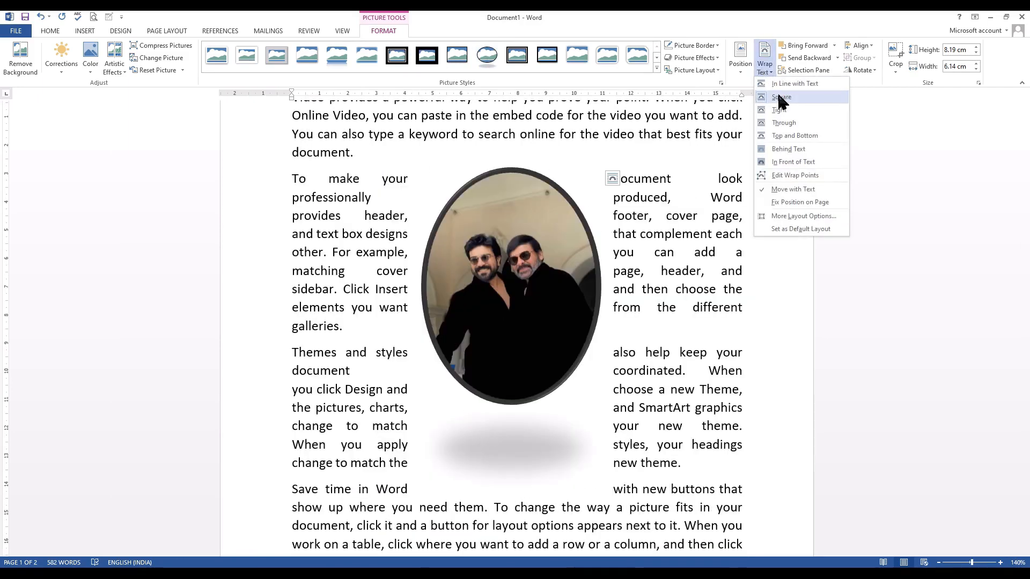
left_click(803, 96)
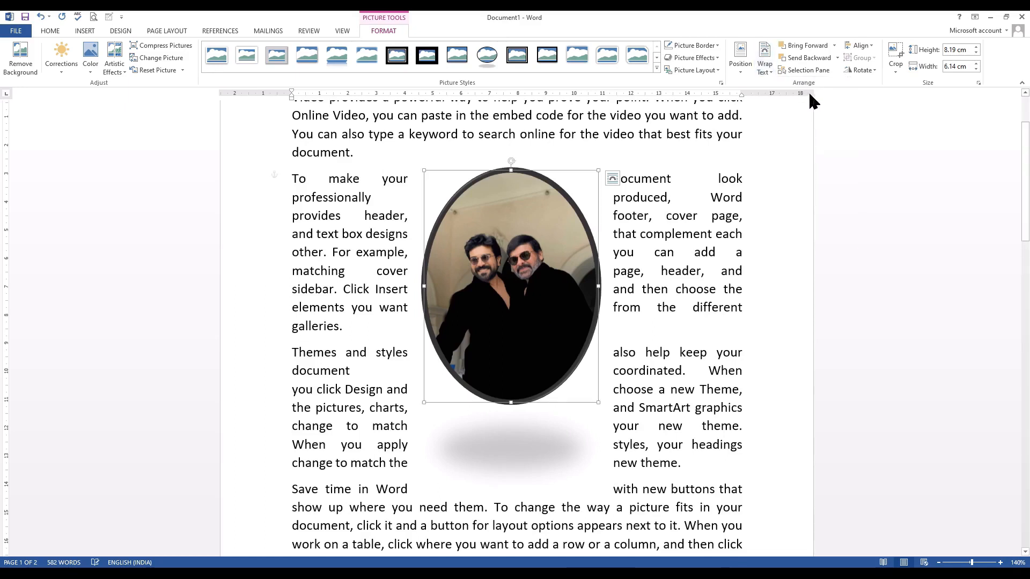
left_click_drag(599, 403, 579, 375)
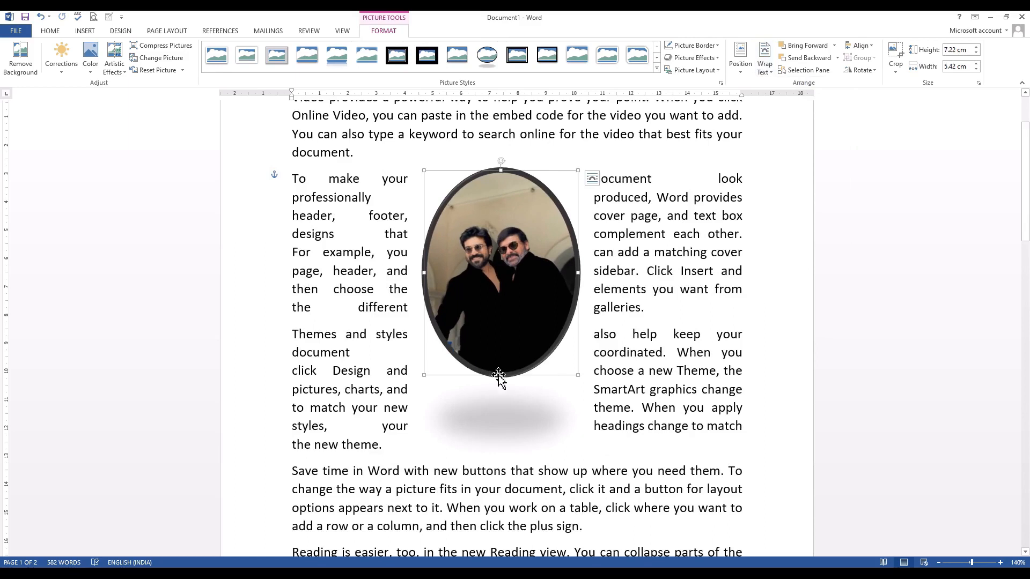
left_click_drag(501, 375, 501, 329)
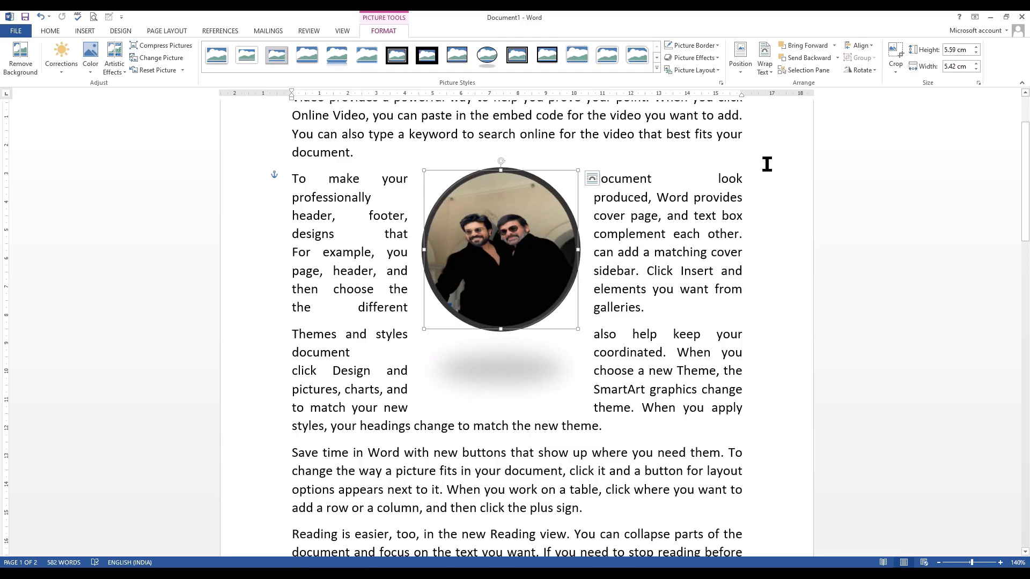
Set the round picture's text wrapping to Tight and remove its shadow effect.
left_click(767, 68)
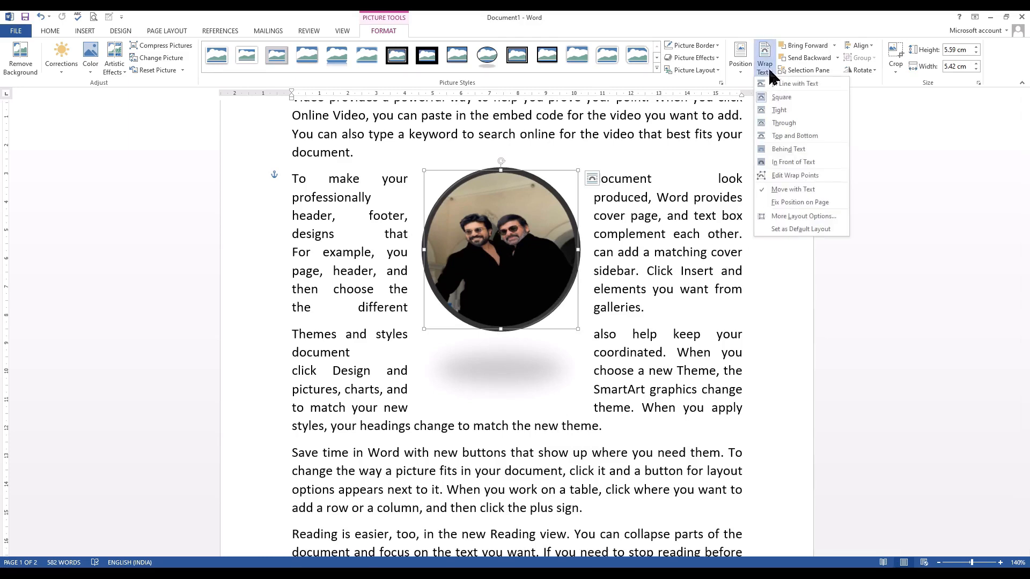
left_click(818, 106)
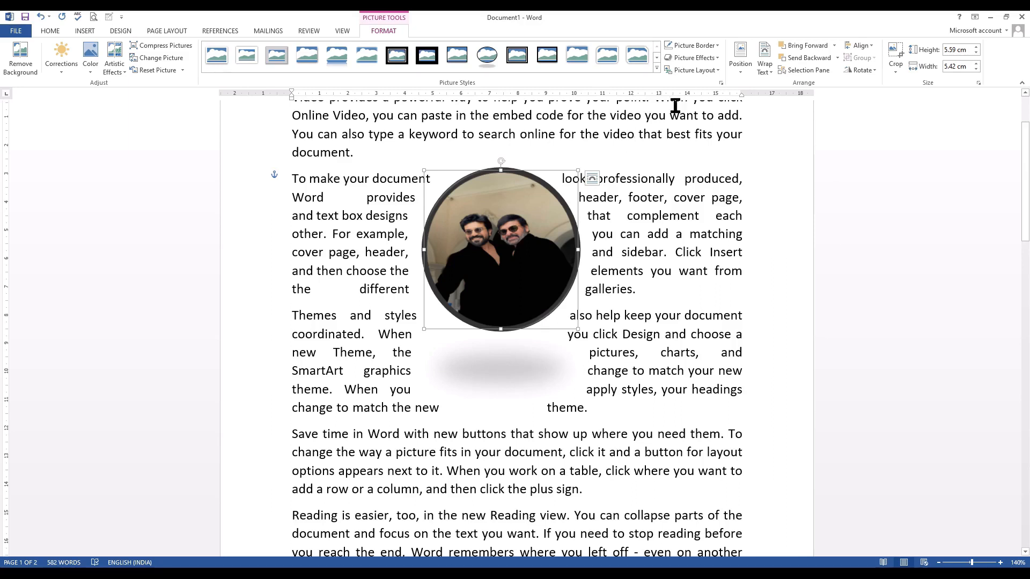
left_click(695, 58)
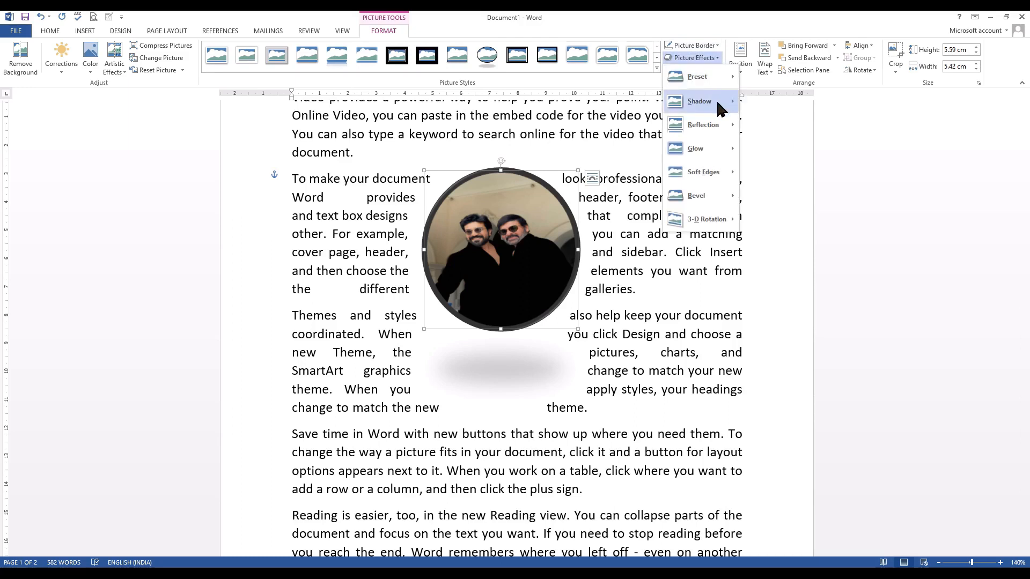
left_click(758, 115)
left_click(695, 58)
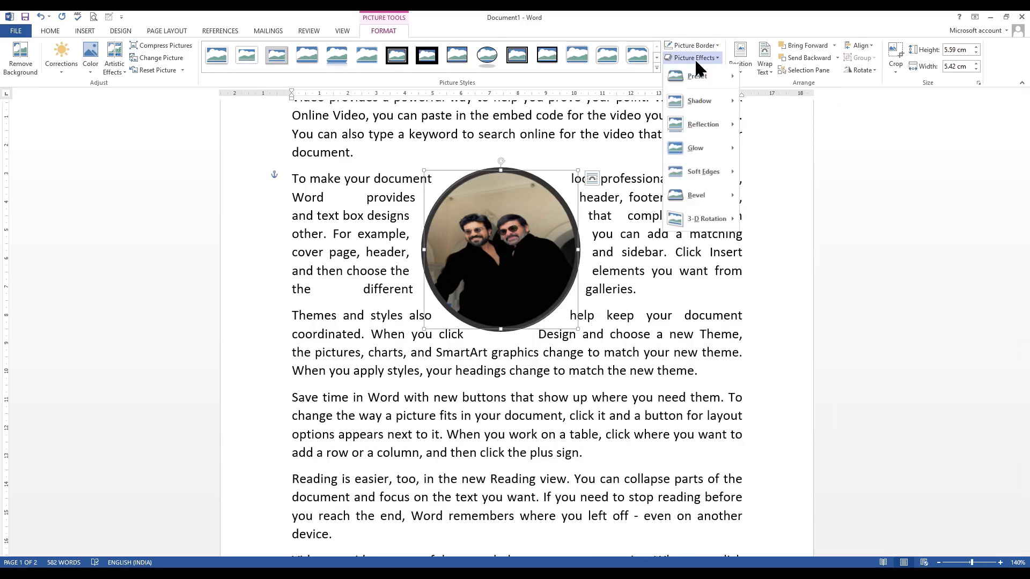
mouse_move(714, 148)
left_click(770, 142)
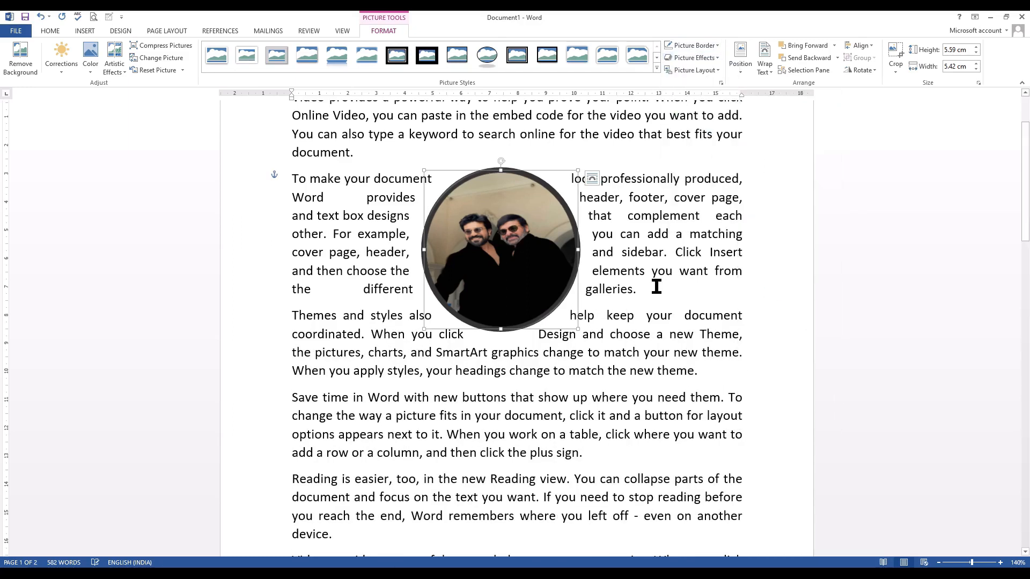
Move the picture down between the second and third paragraphs and set its text wrapping to Square.
left_click_drag(497, 254, 549, 284)
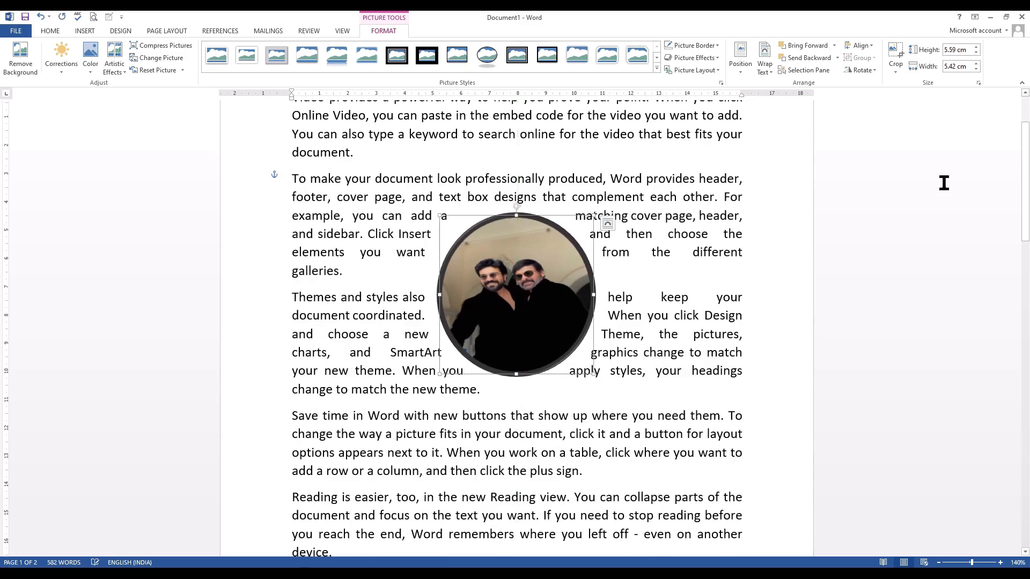
left_click(764, 65)
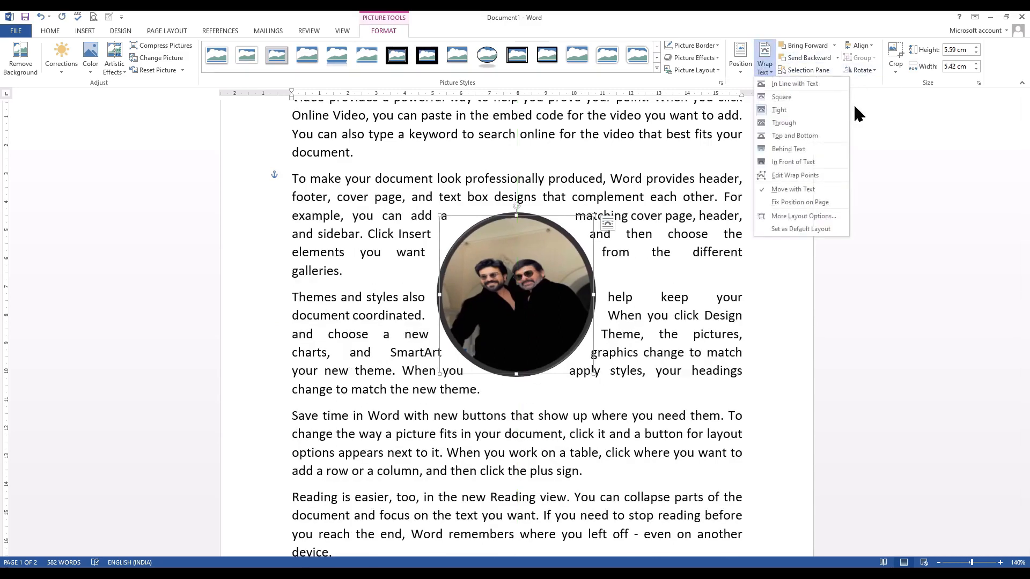
left_click(799, 97)
left_click(607, 222)
left_click(683, 178)
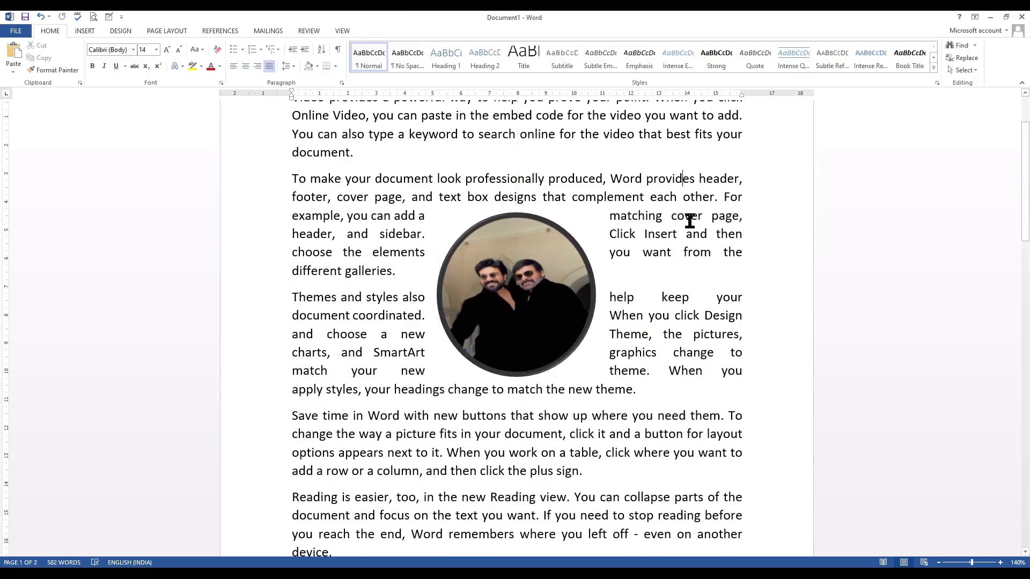
Select the round picture again and set its text wrapping to Tight.
left_click(512, 318)
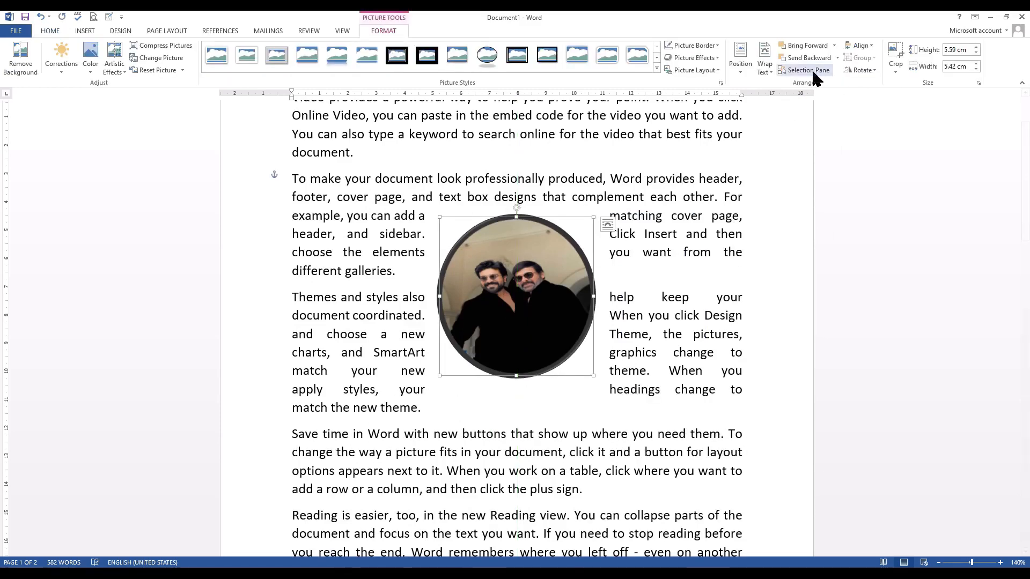
left_click(764, 67)
left_click(783, 112)
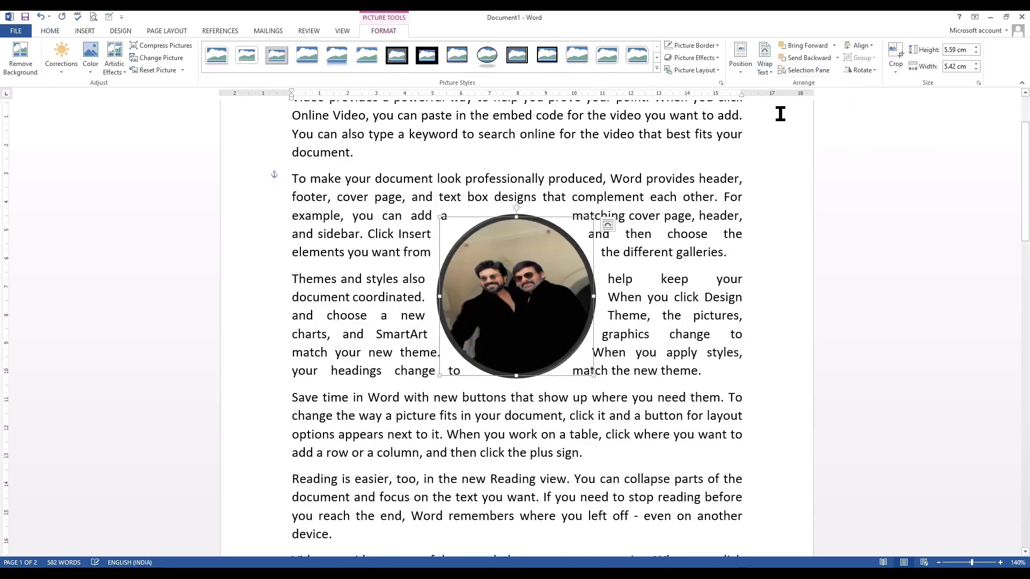
Set the picture's text wrapping to Through and move it slightly down and to the right.
left_click(764, 67)
left_click(828, 125)
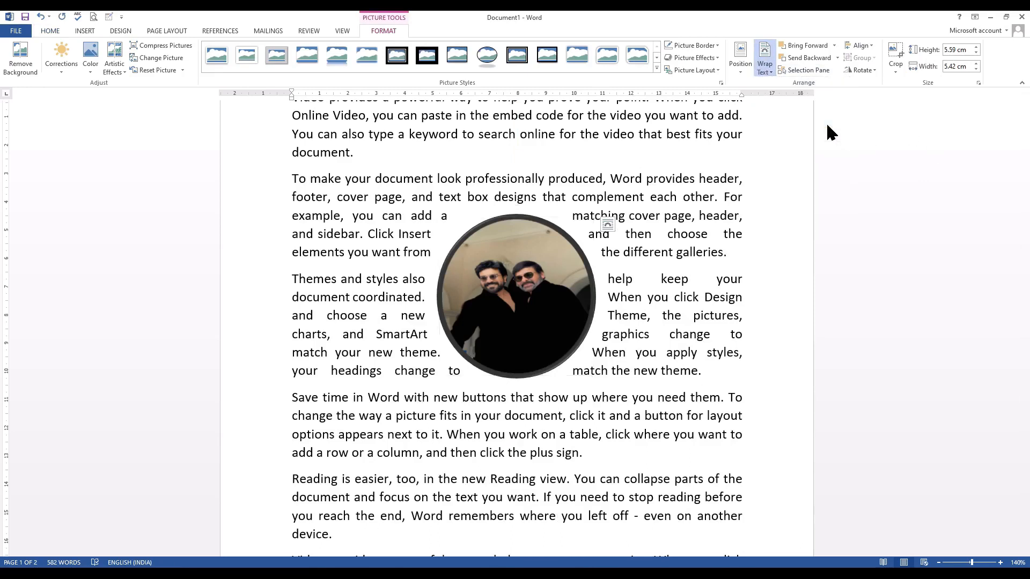
mouse_move(528, 312)
left_mouse_down()
mouse_move(466, 364)
mouse_move(532, 268)
mouse_move(455, 259)
mouse_move(429, 370)
mouse_move(622, 376)
mouse_move(571, 271)
mouse_move(484, 342)
mouse_move(529, 376)
mouse_move(494, 313)
mouse_move(557, 348)
mouse_move(523, 324)
left_mouse_up()
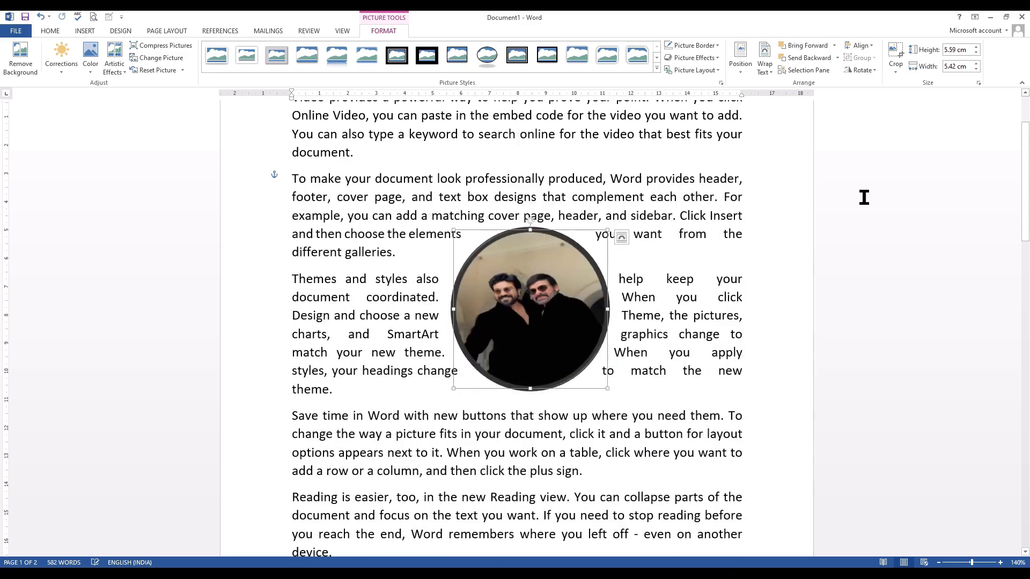
Set the picture's text wrapping to Top and Bottom and move it below the first line of the fourth paragraph.
left_click(765, 74)
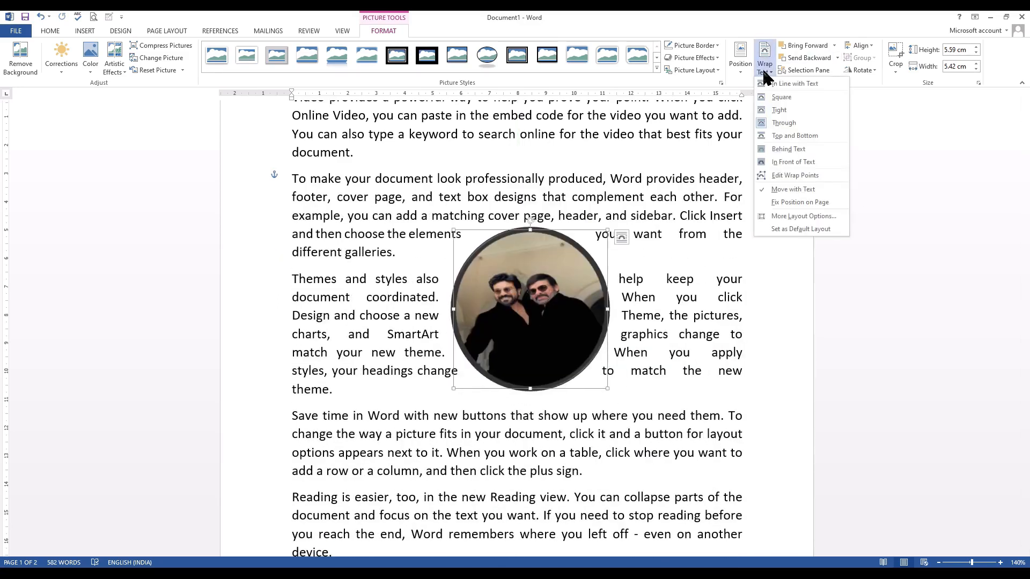
left_click(829, 138)
left_click_drag(522, 308, 525, 333)
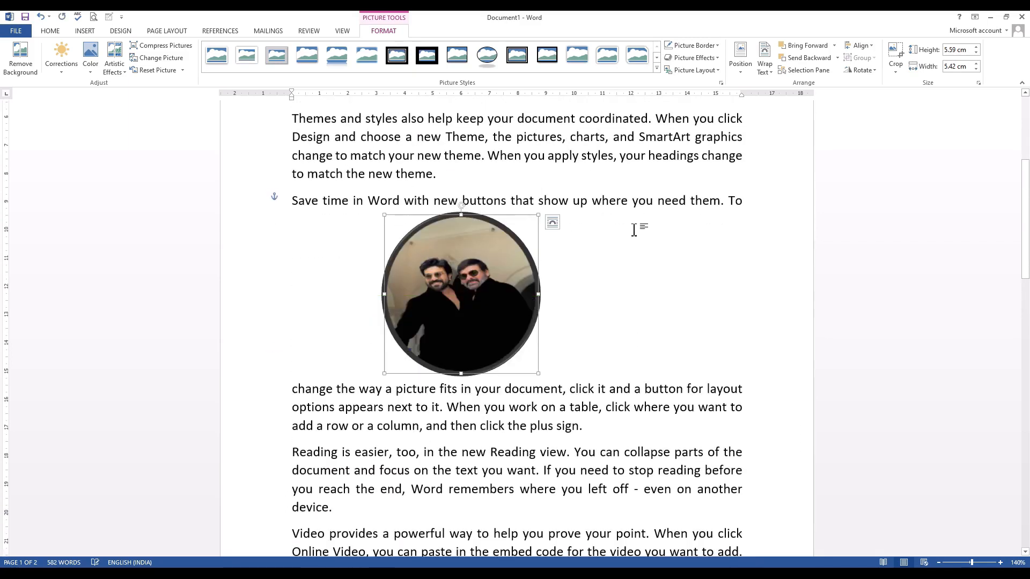
Set the picture's text wrapping to Behind Text and move it around, leaving it behind the fourth and fifth paragraphs.
left_click(768, 64)
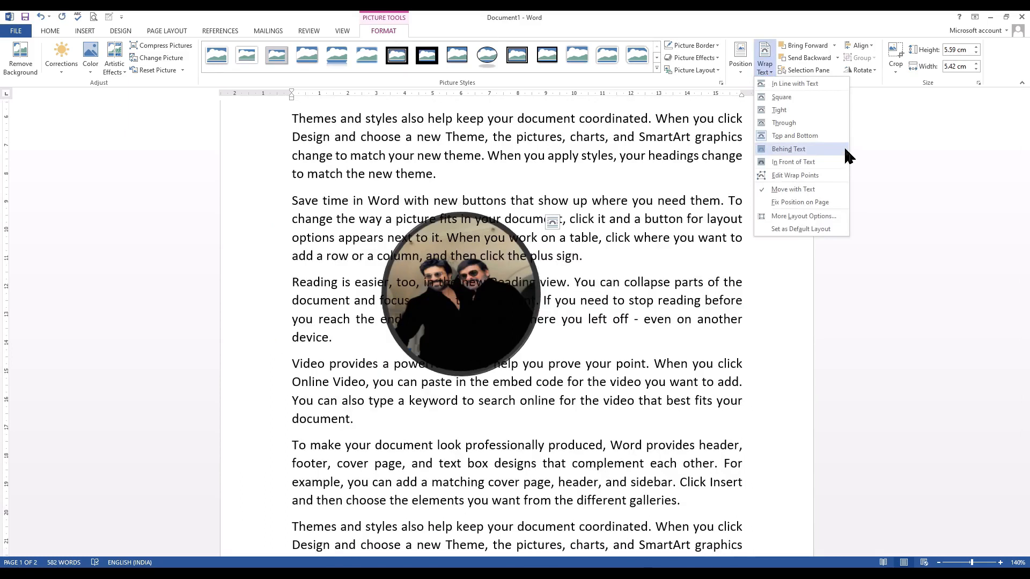
left_click(845, 150)
left_click_drag(509, 328, 481, 491)
left_click(491, 353)
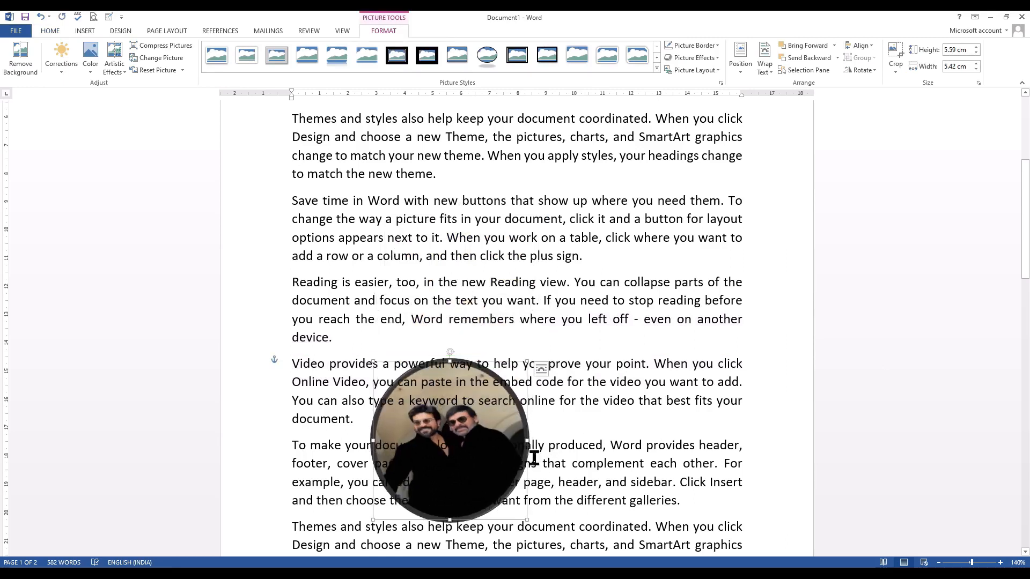
left_click_drag(513, 423, 570, 260)
Set the picture's text wrapping to In Front of Text and move it up over the third and fourth paragraphs.
left_click(764, 64)
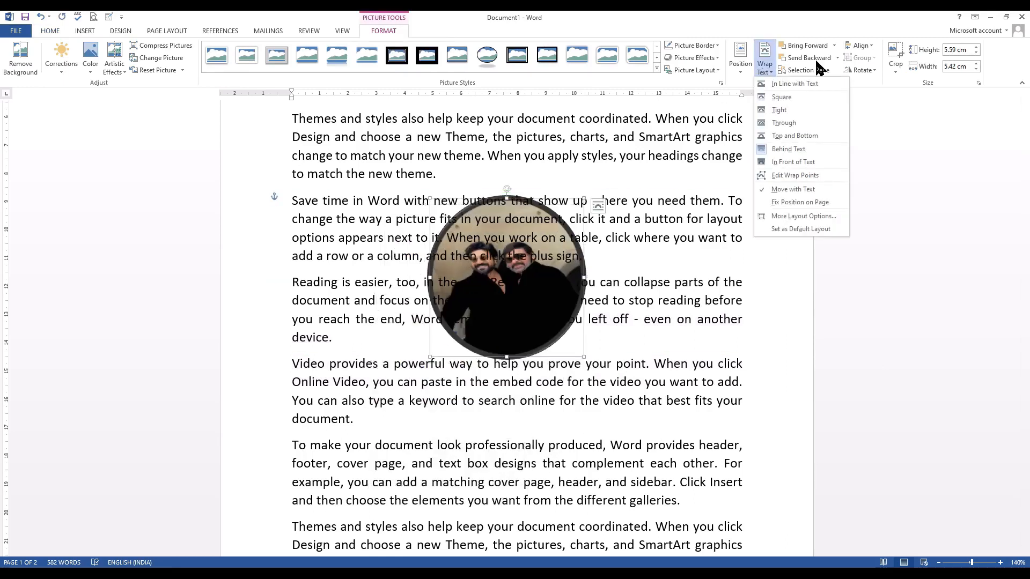
left_click(794, 161)
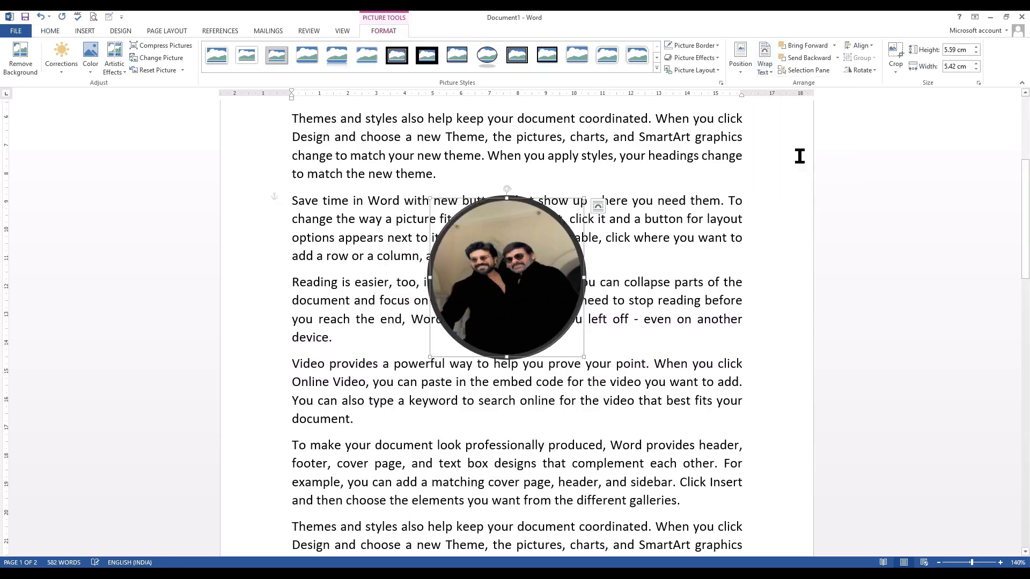
left_click_drag(543, 253, 507, 193)
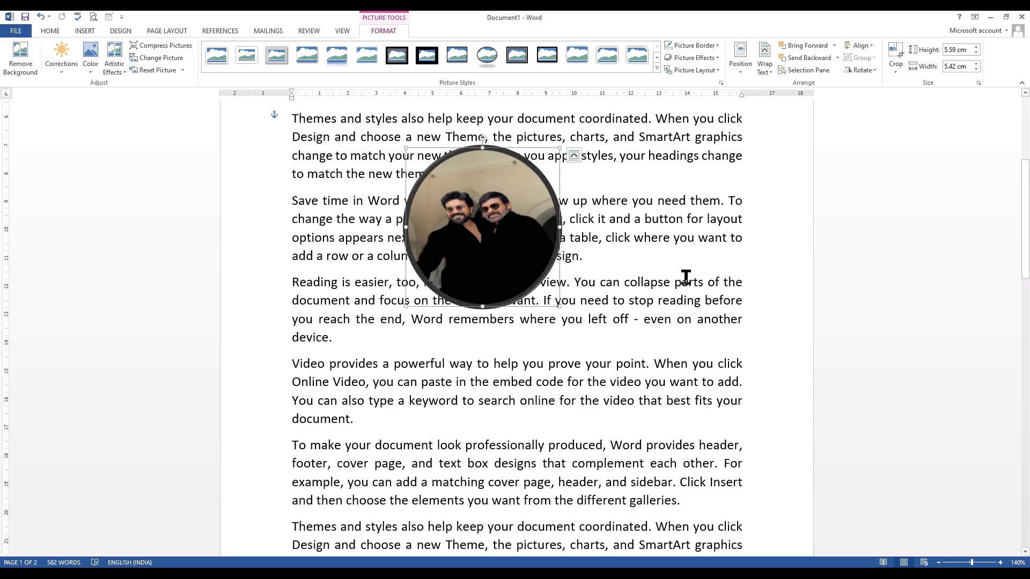
scroll(692, 279, "up", 2)
left_click_drag(471, 293, 405, 229)
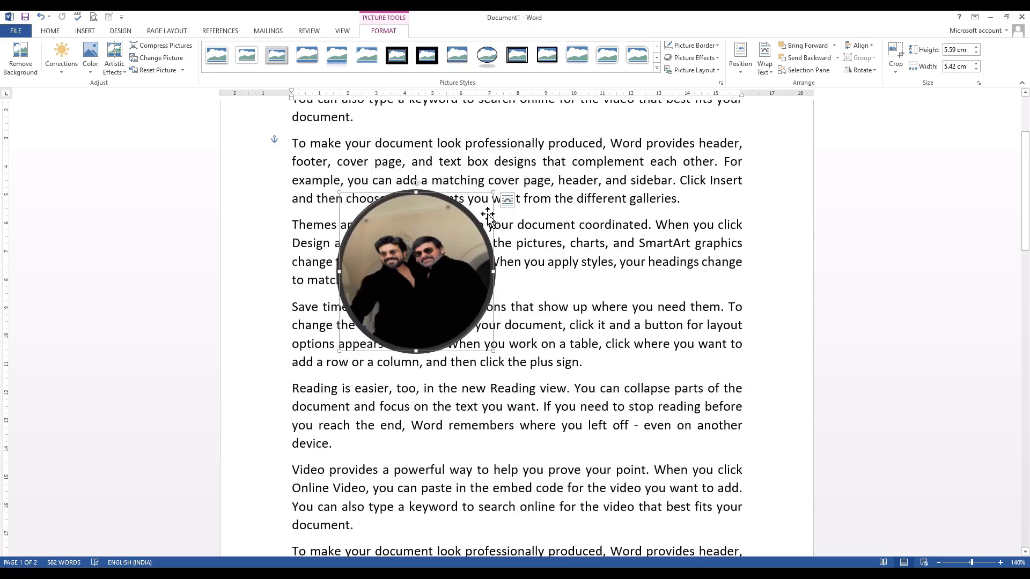
Reapply In Front of Text wrapping and shift the picture sideways over the third and fourth paragraphs.
left_click(770, 71)
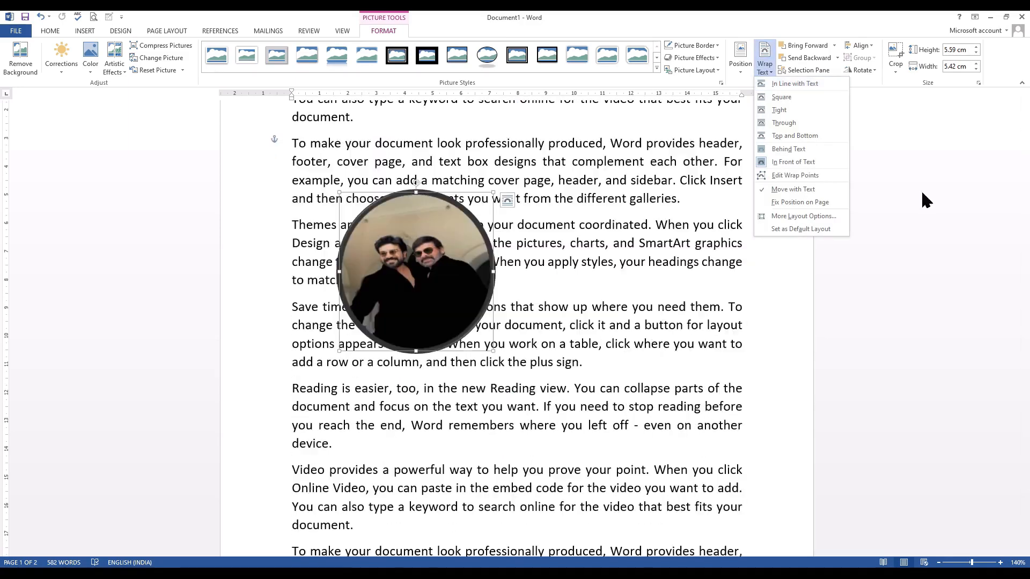
left_click(810, 163)
left_click_drag(417, 250, 522, 249)
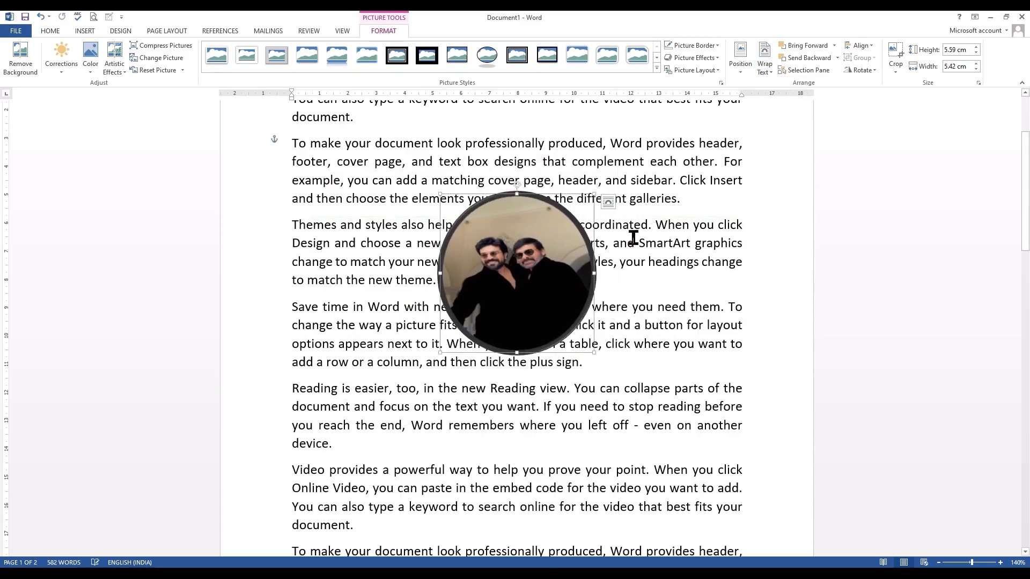
left_click(766, 69)
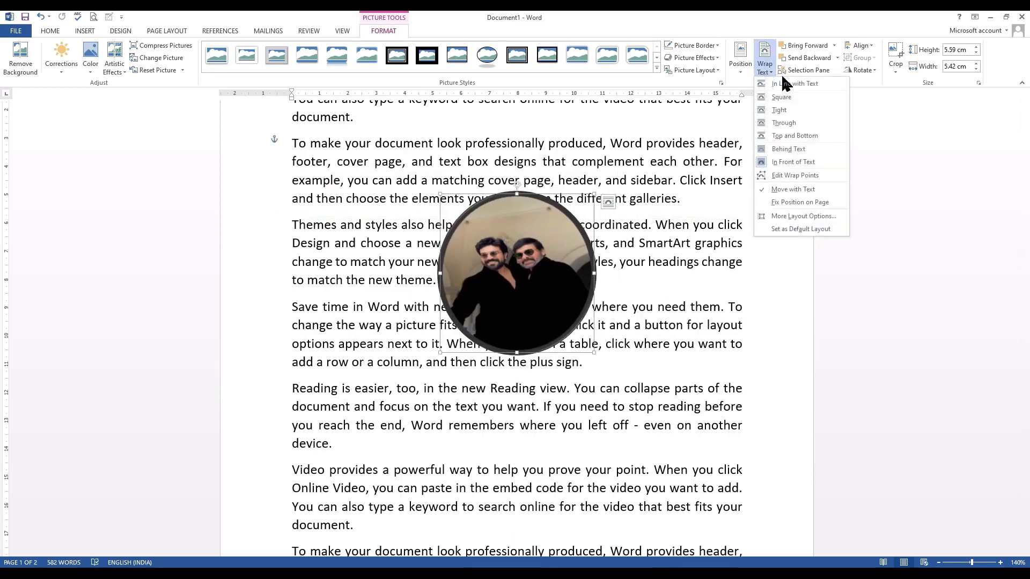
left_click(831, 158)
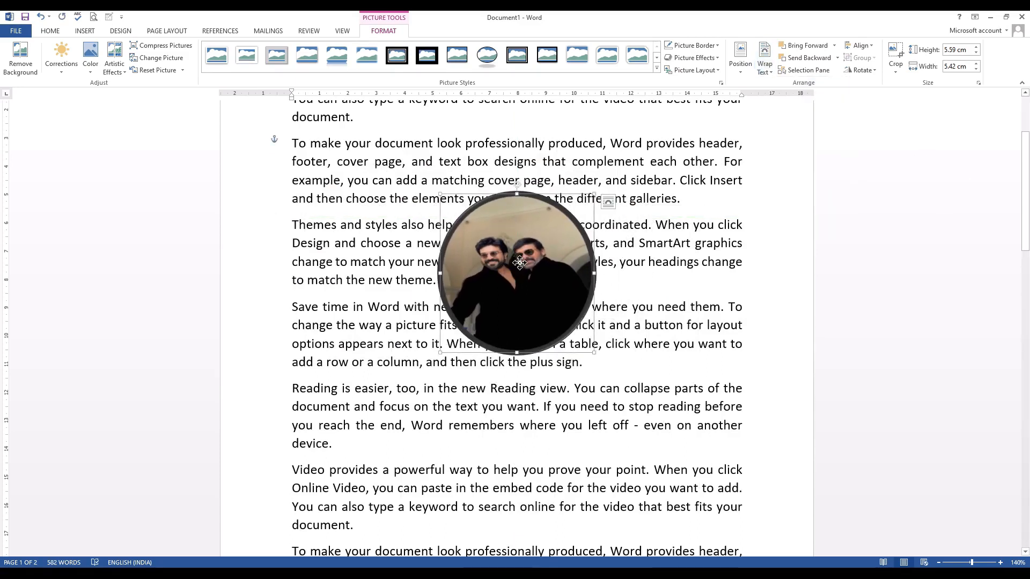
left_click_drag(520, 262, 447, 254)
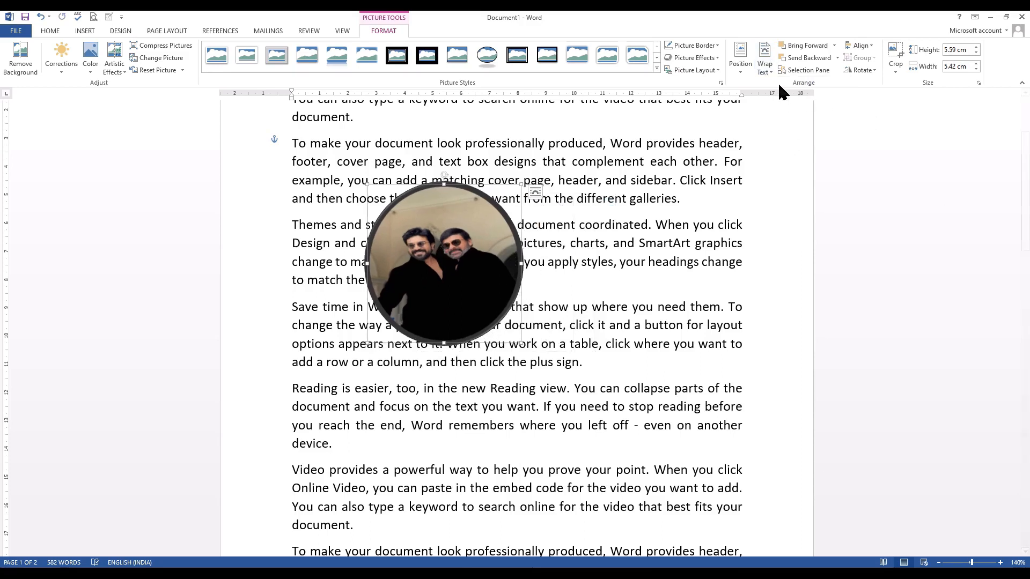
Move the picture to the left edge of the third and fourth paragraphs and place an overlapping copy to its right.
left_click_drag(480, 284, 521, 280)
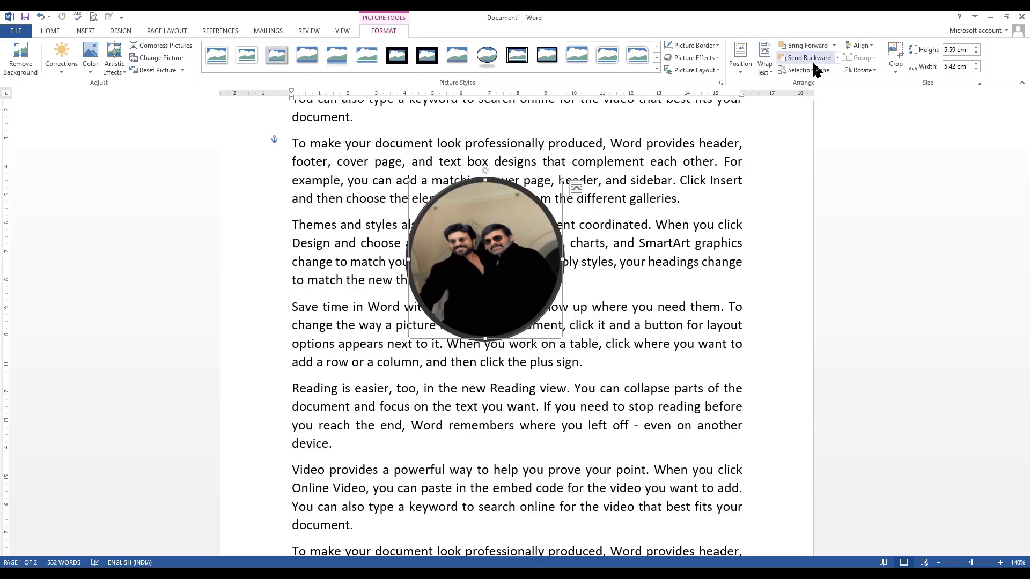
left_click_drag(525, 258, 413, 267)
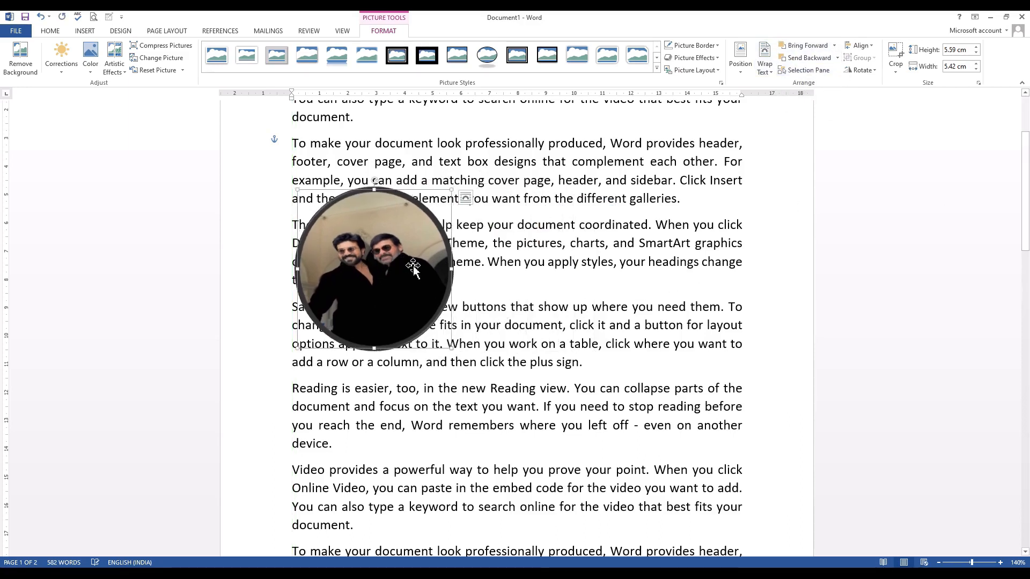
left_click_drag(429, 288, 525, 276)
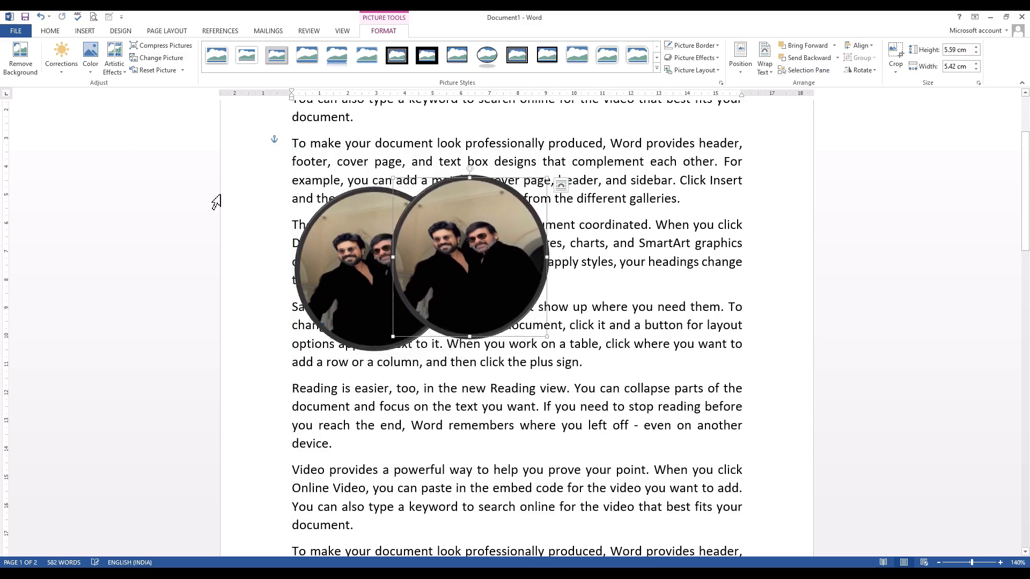
Replace the overlapping round copy with the picture ddf from the PICTURES FOR PHOTOSHOP folder.
left_click(168, 66)
left_click(516, 312)
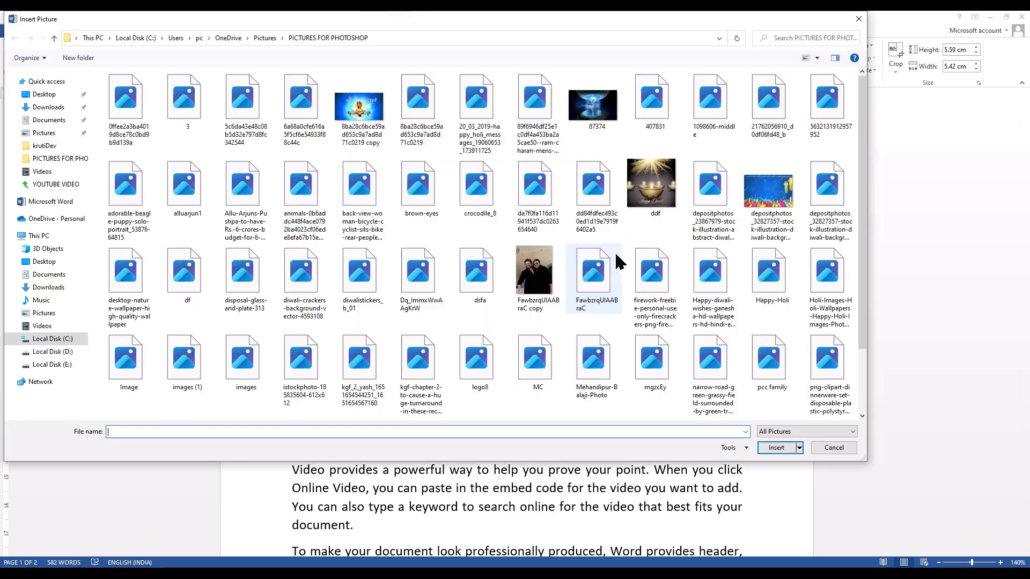
double_click(656, 197)
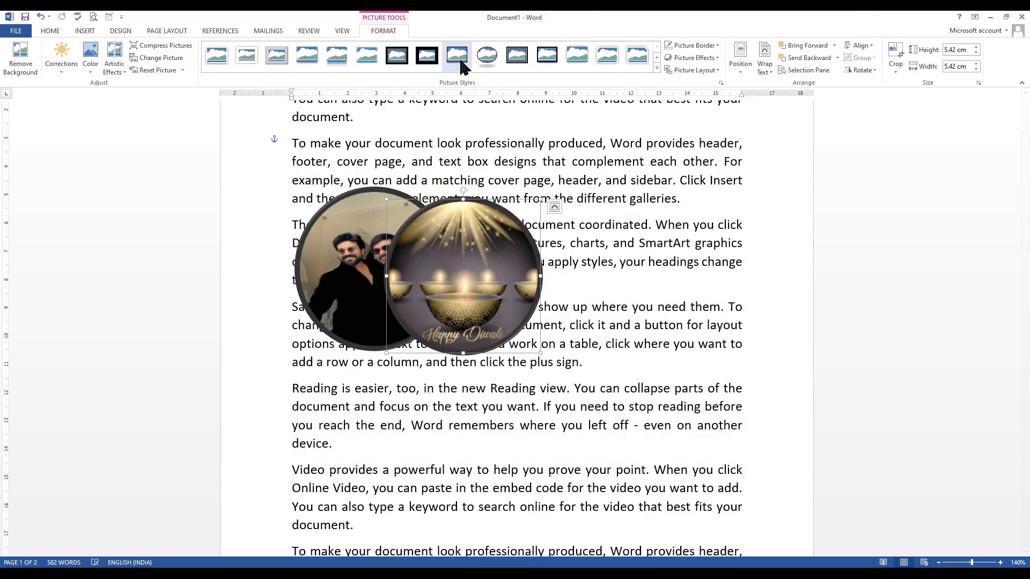
Apply a thin black rectangular frame style to the Diwali picture and enlarge it to about 10.27 cm square.
left_click(461, 61)
left_click_drag(540, 354, 680, 492)
left_click_drag(471, 354, 460, 403)
scroll(531, 370, "down", 1)
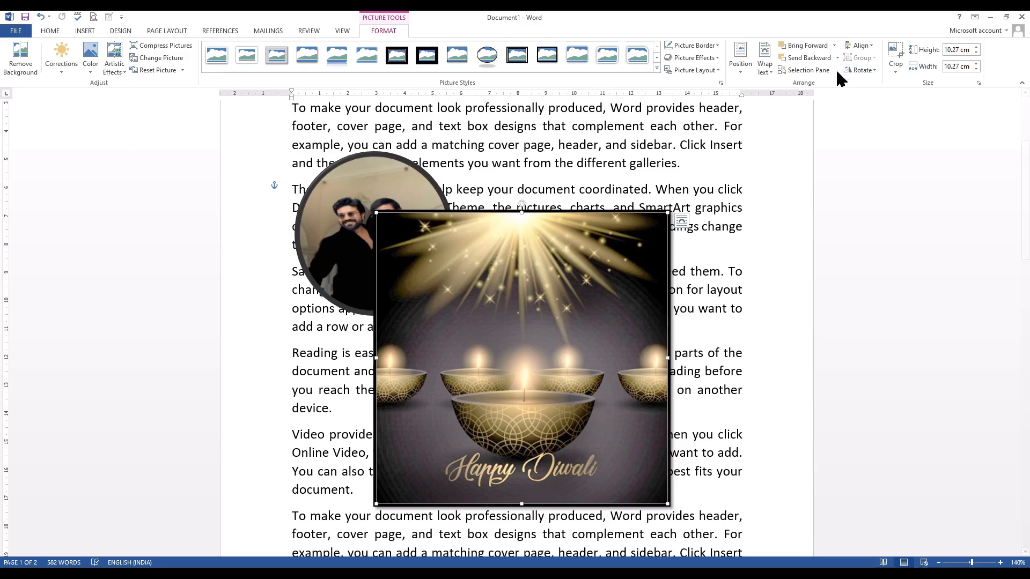
Send the Diwali picture backward behind the round picture, bring it forward, and send it backward again.
left_click(820, 60)
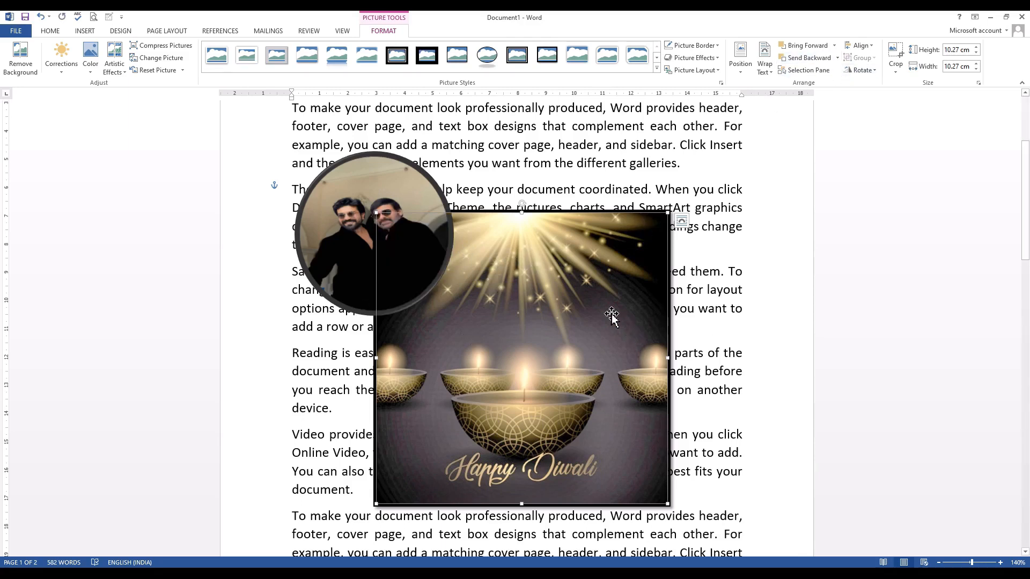
left_click(730, 348)
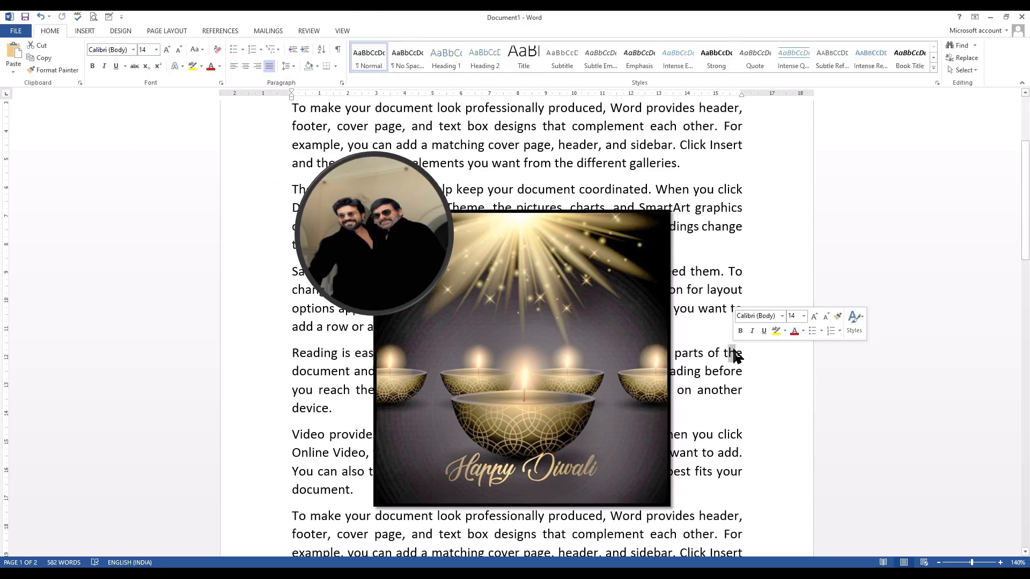
left_click(600, 323)
left_click(377, 31)
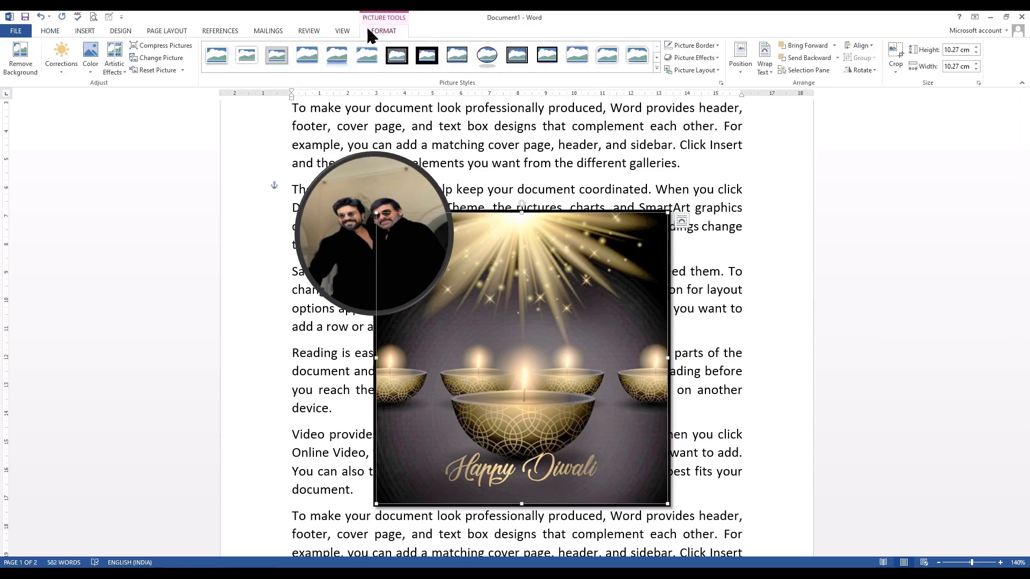
left_click(809, 47)
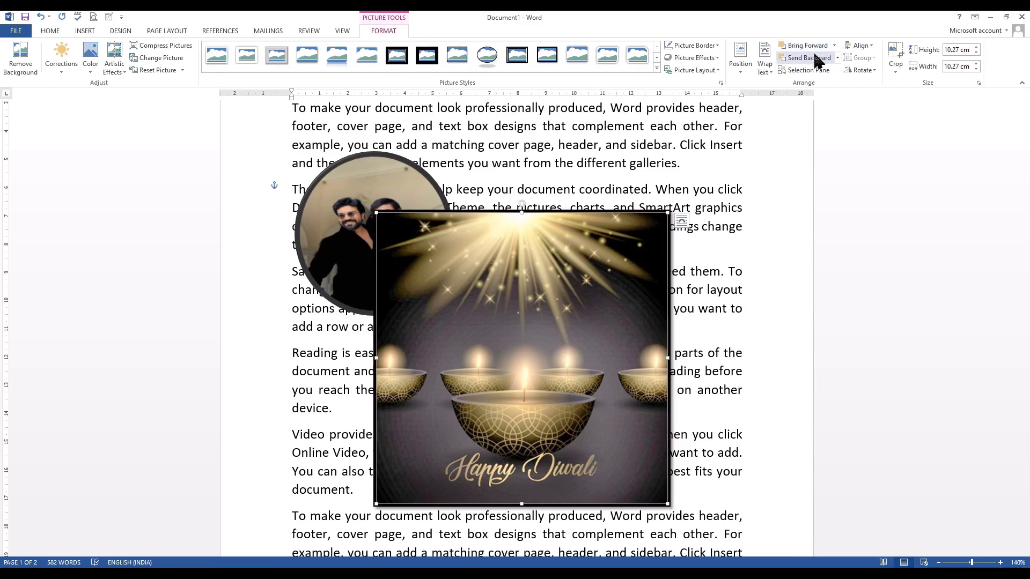
left_click(813, 58)
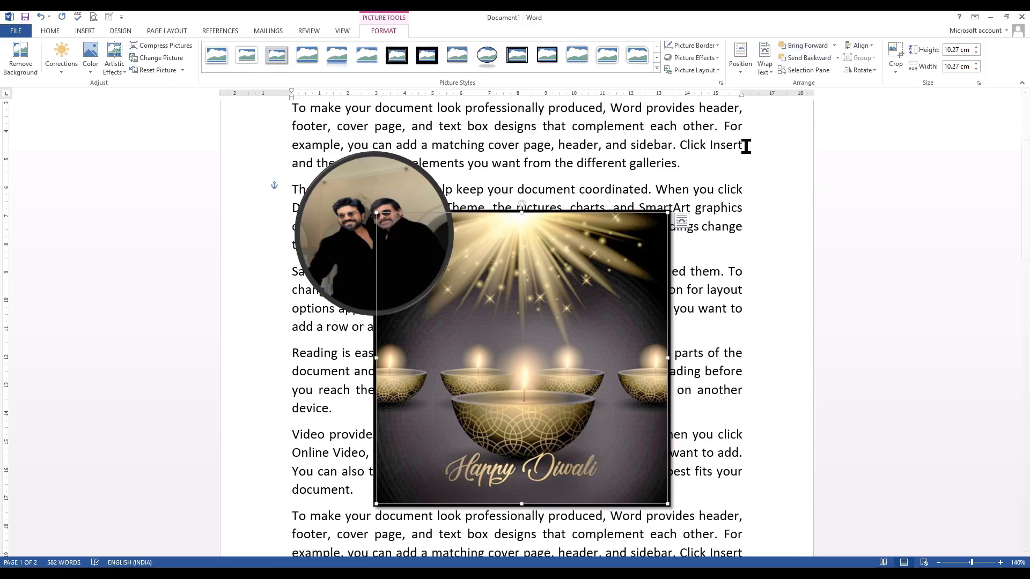
Delete the Diwali picture and move the round picture toward the middle of the third and fourth paragraphs with In Front of Text wrapping.
key("Delete")
left_click_drag(374, 233, 475, 262)
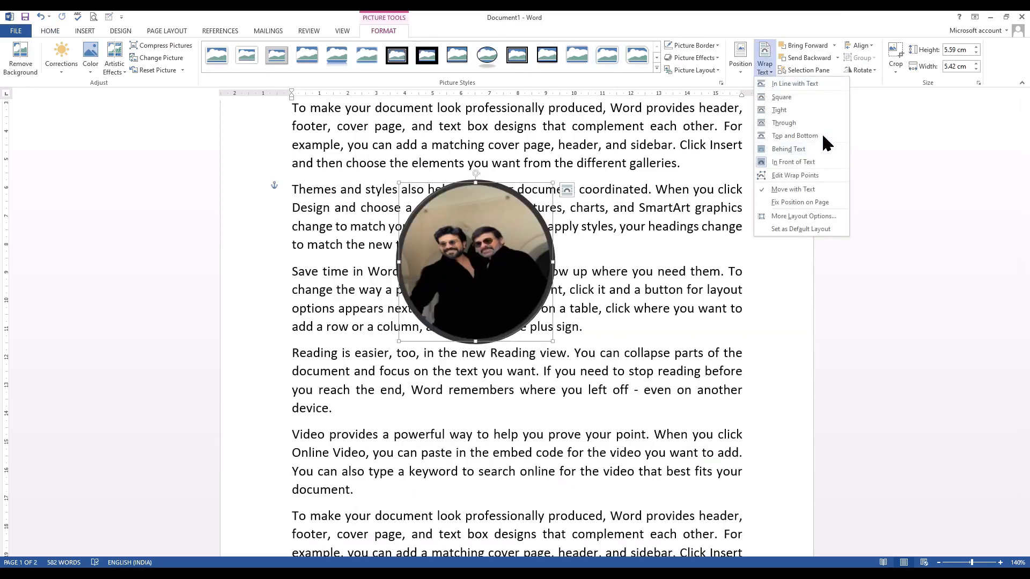
left_click(822, 161)
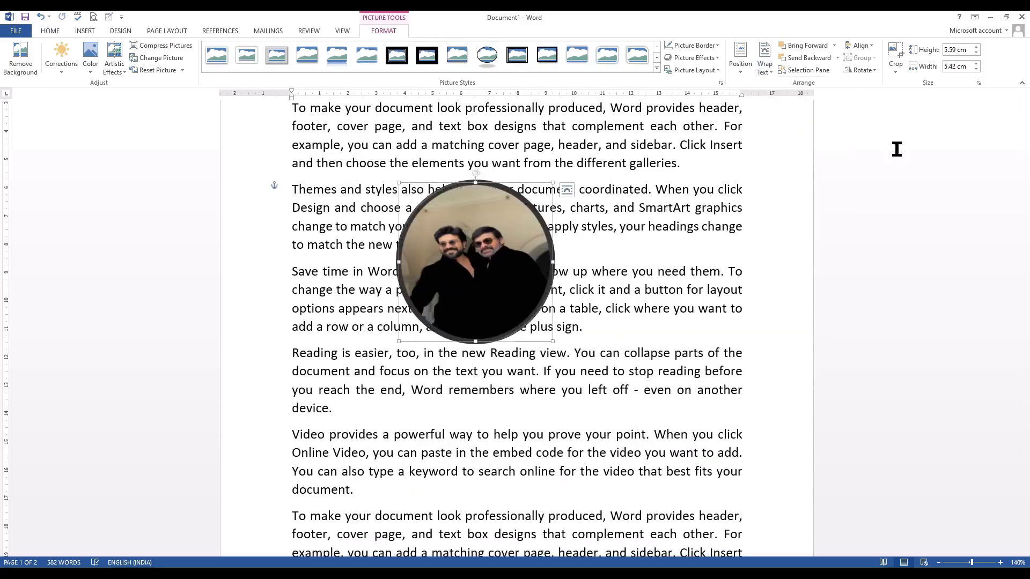
Send the round picture behind the text and bring it back in front of the text.
left_click(837, 58)
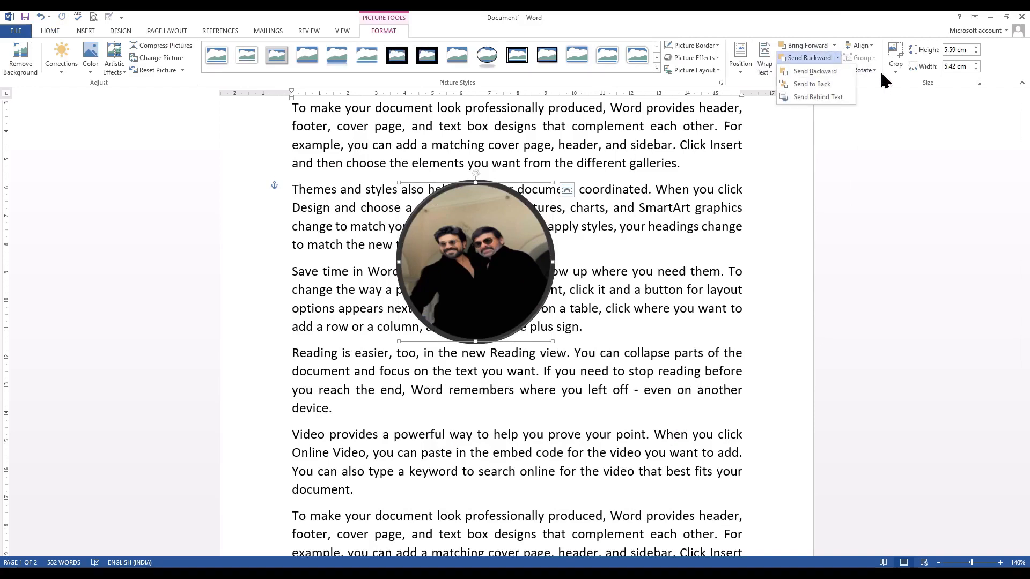
left_click(833, 97)
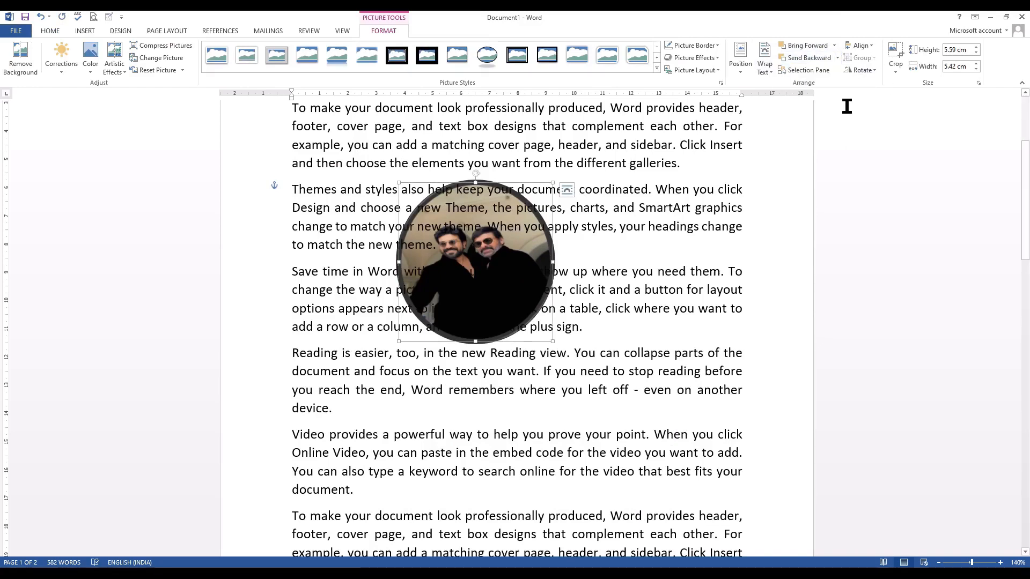
left_click(834, 45)
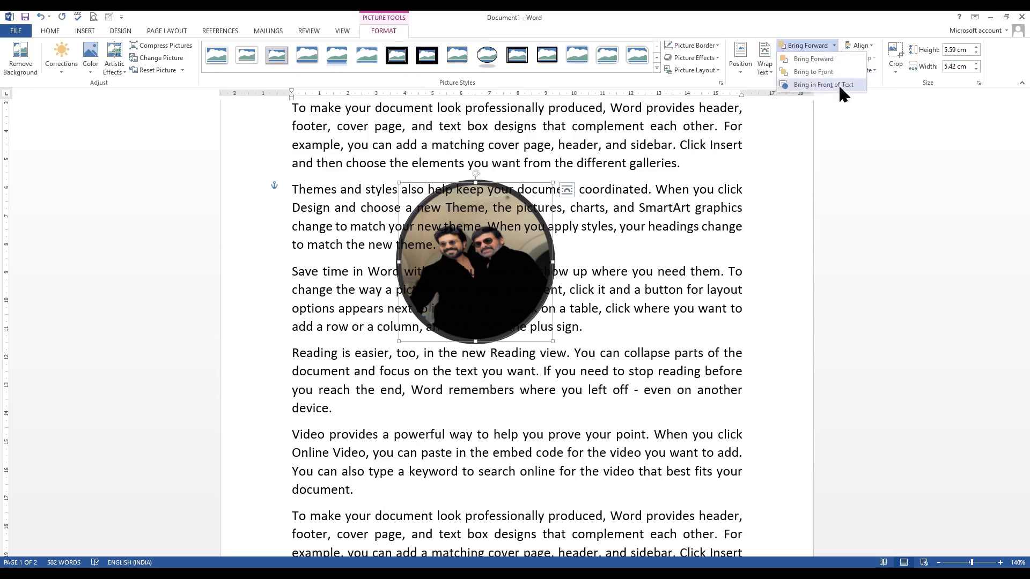
left_click(840, 86)
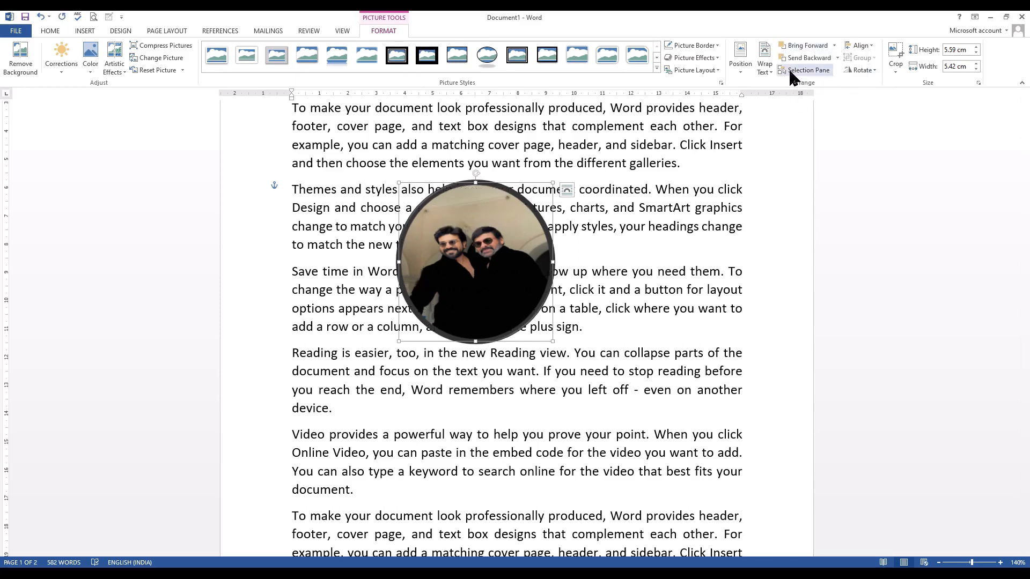
Move the round picture up over the second and third paragraphs and place a copy below it with its picture formatting reset.
left_click_drag(505, 247, 424, 201)
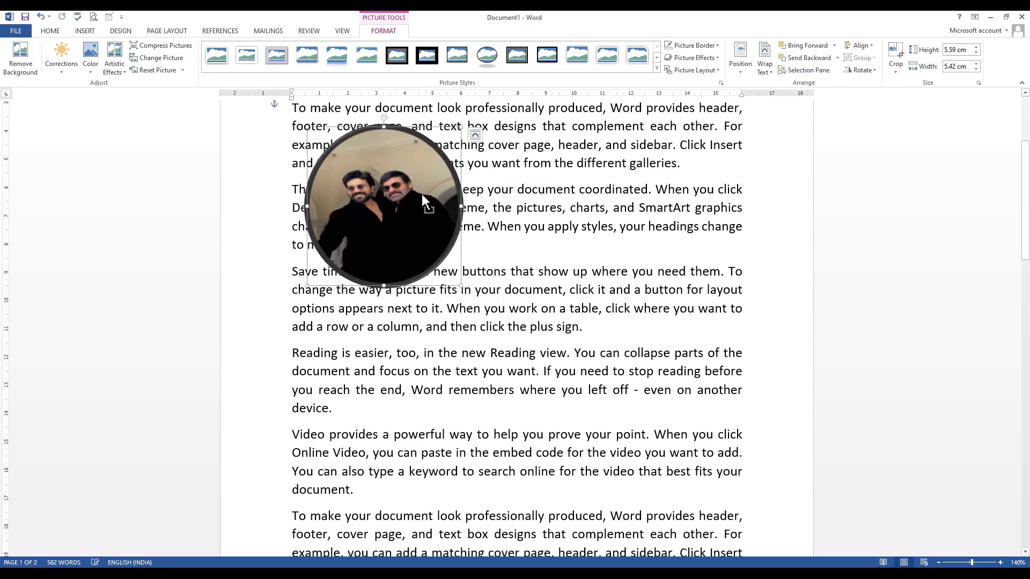
left_click_drag(453, 263, 466, 422)
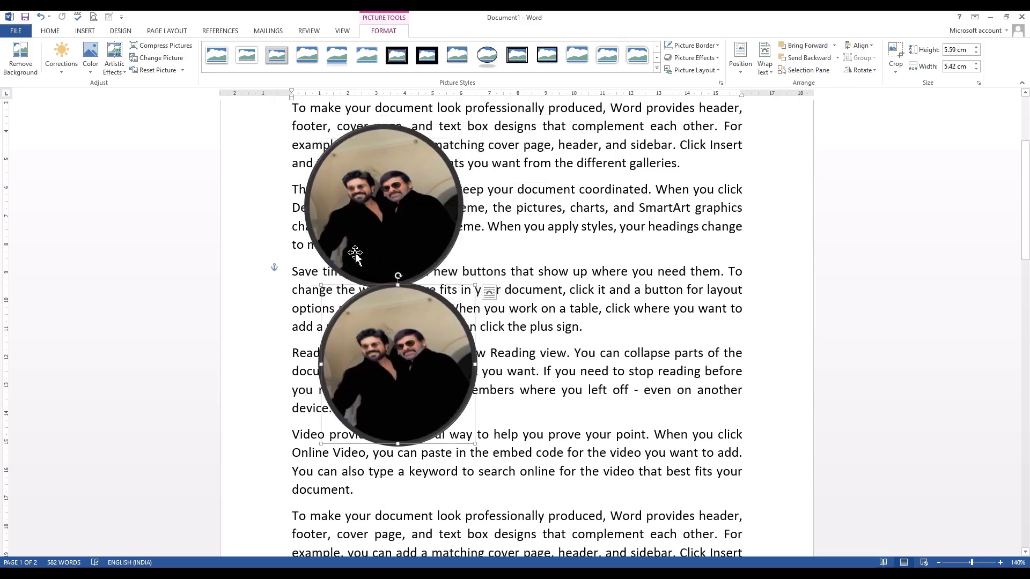
left_click(161, 70)
left_click(161, 58)
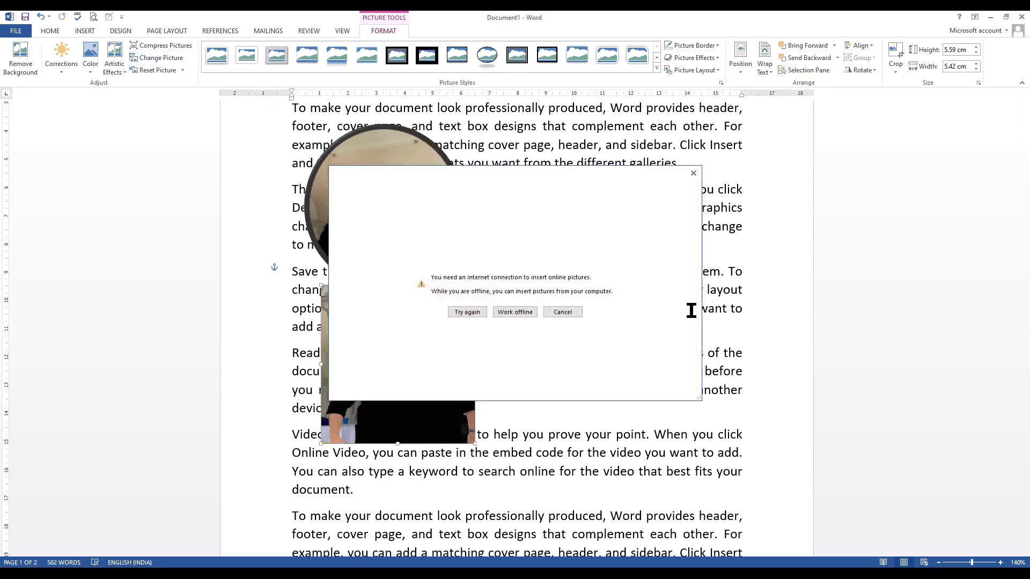
key("Escape")
left_click(646, 238)
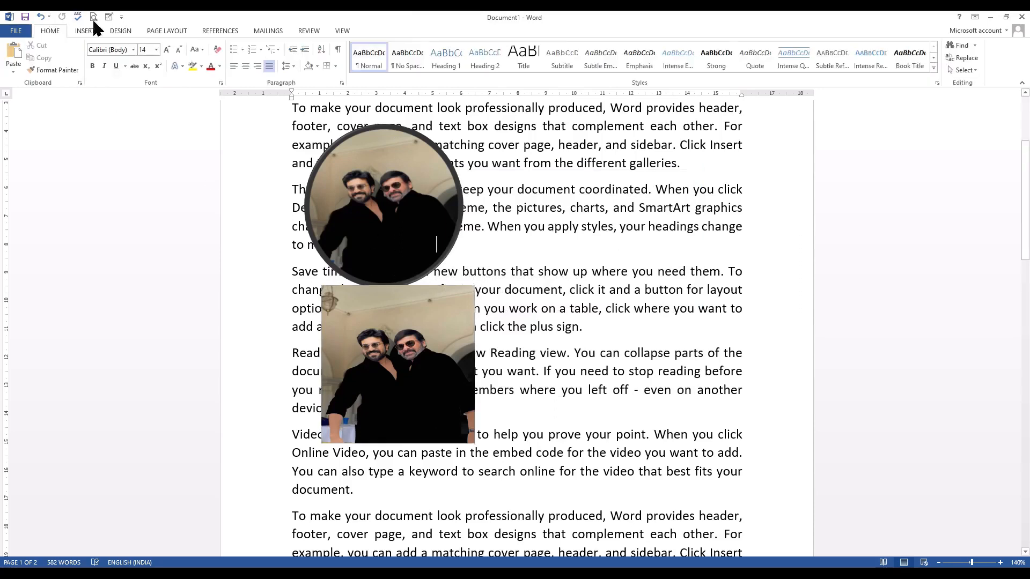
Draw a rectangle about 5.15 cm high and 5.78 cm wide beside the round picture.
left_click(84, 31)
left_click(163, 58)
left_click(191, 95)
left_click_drag(492, 149, 656, 294)
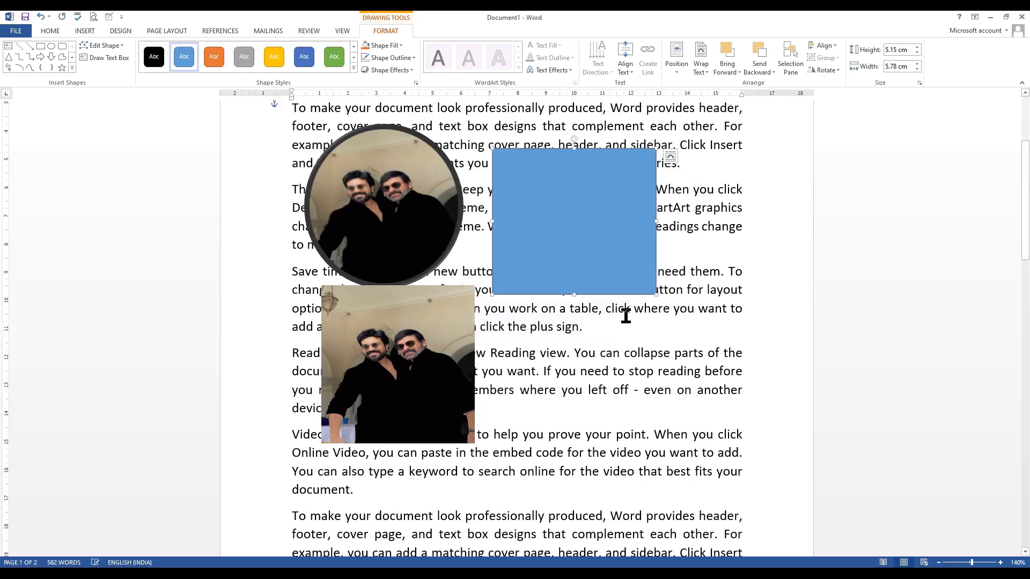
left_click(680, 286)
List the document's objects and select Rectangle 6 together with Picture 5, followed by Picture 5 together with Picture 3.
left_click(433, 220)
left_click(388, 30)
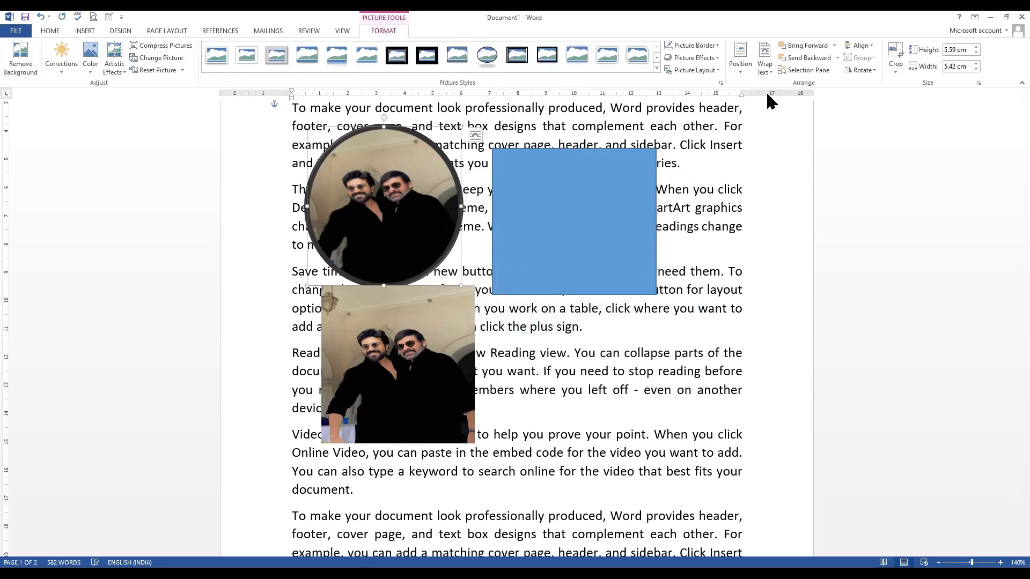
left_click(819, 70)
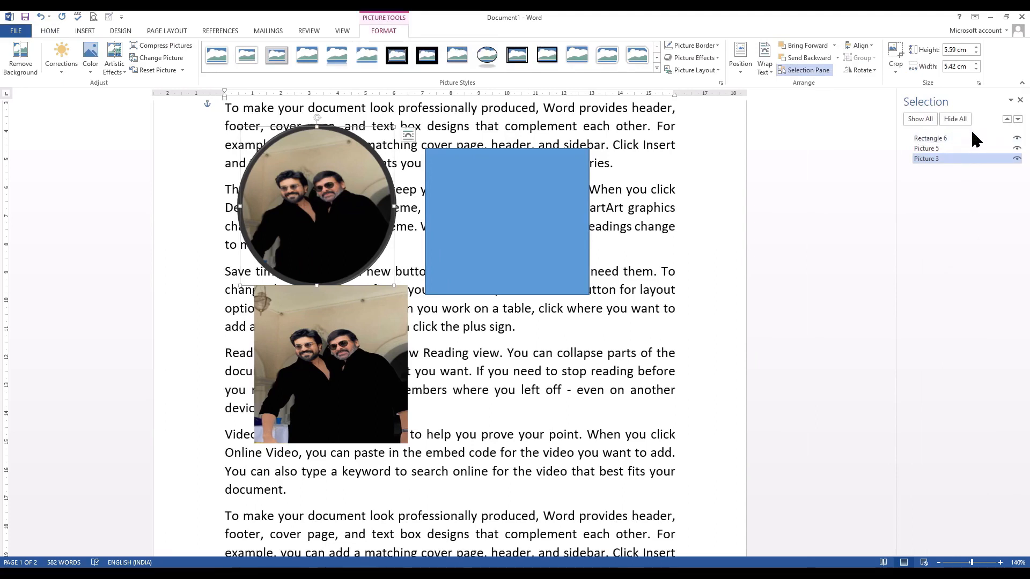
left_click(968, 138)
left_click(960, 149, "ctrl")
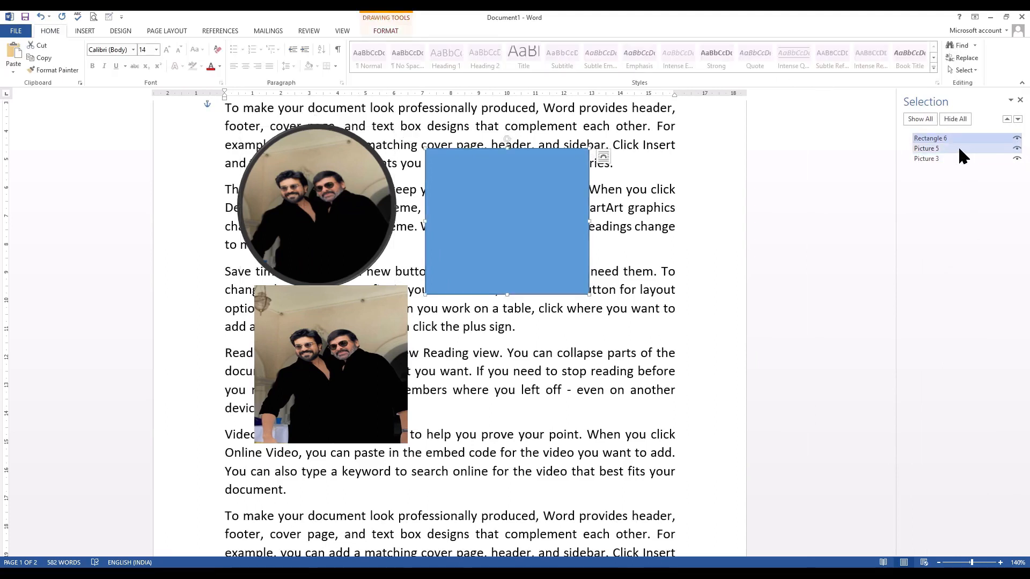
left_click(958, 146)
left_click(949, 155, "ctrl")
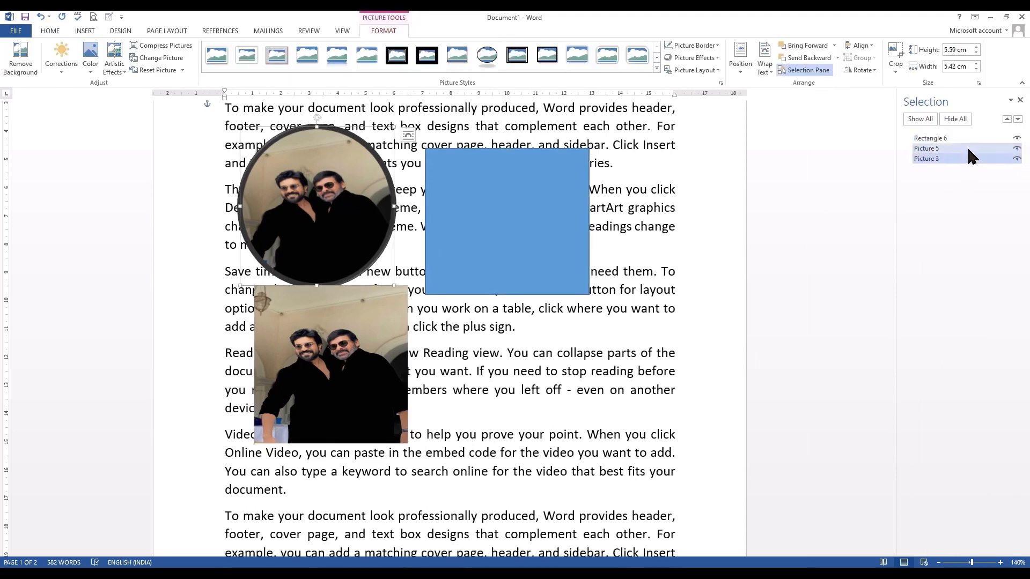
Select Rectangle 6 and Picture 5 individually, hide all objects in the document and show them all again.
left_click(969, 138)
left_click(966, 149)
left_click(965, 150)
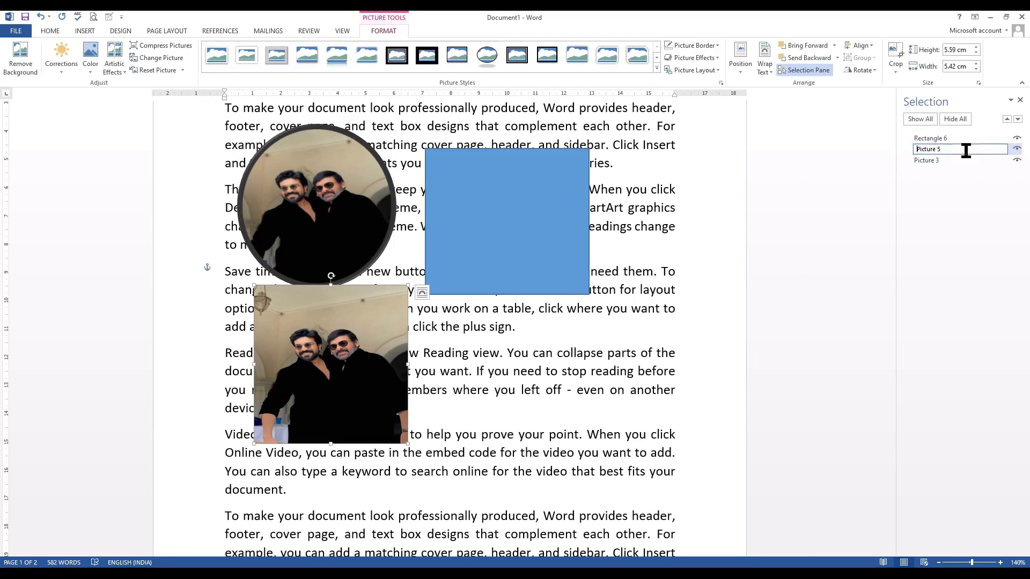
left_click(954, 120)
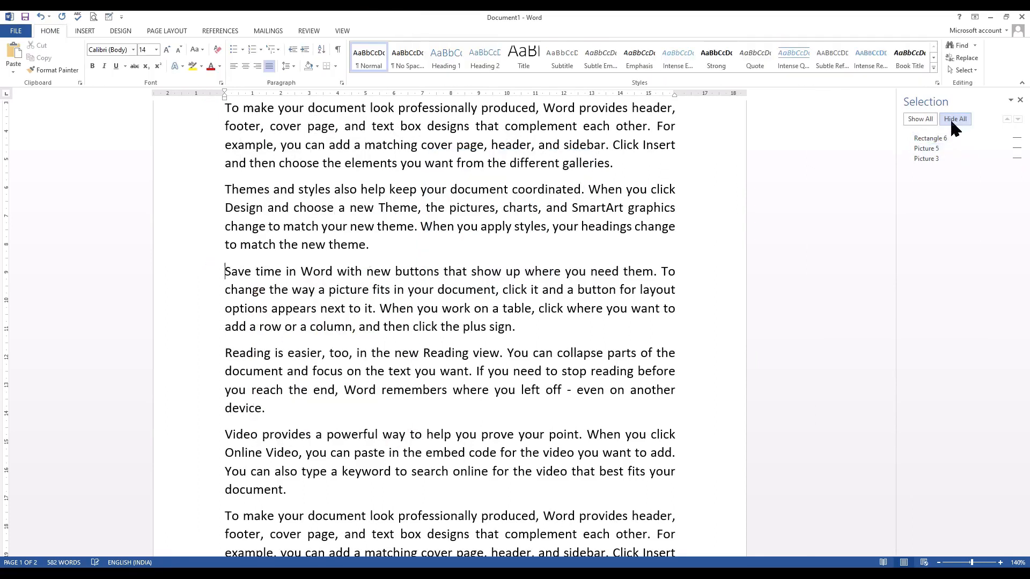
left_click(923, 121)
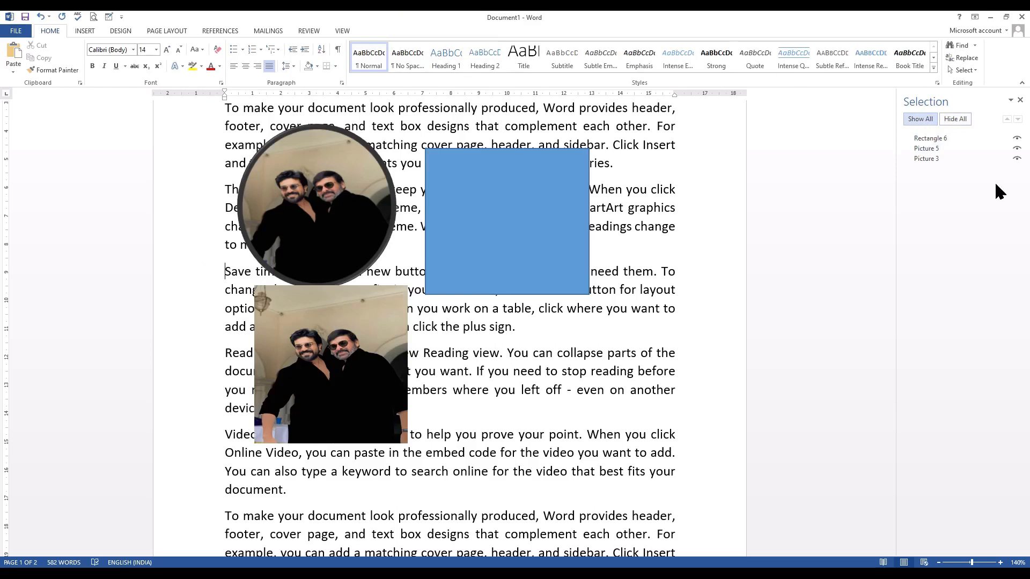
Delete the blue rectangle and the square picture copy, and close the object list.
left_click(944, 157)
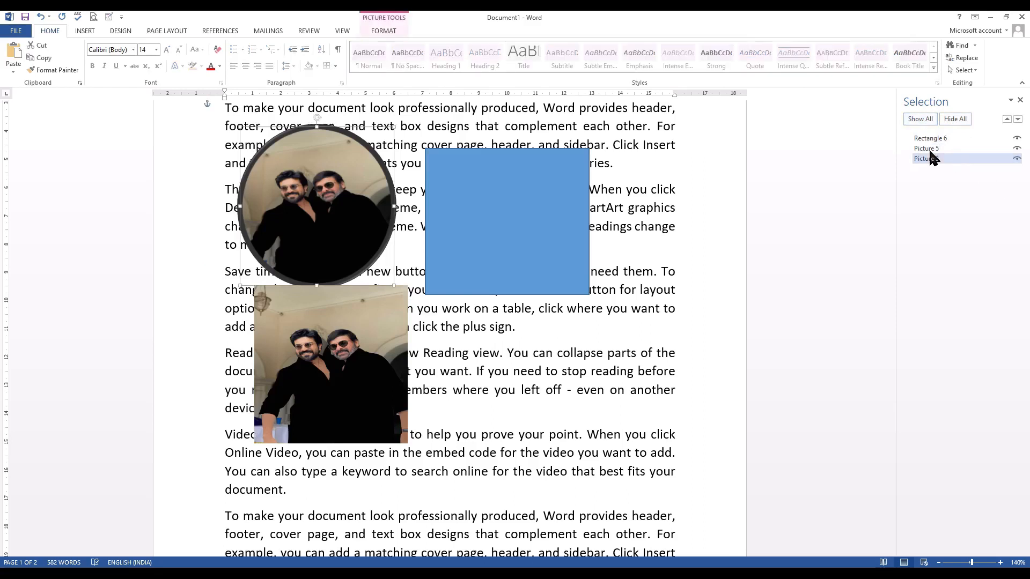
left_click(932, 138)
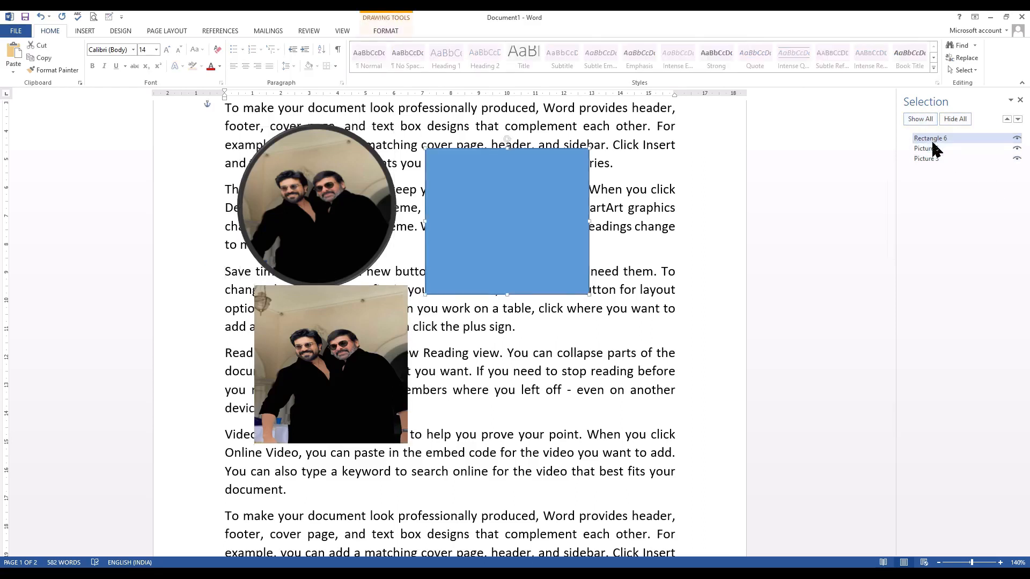
key("Delete")
left_click(938, 139)
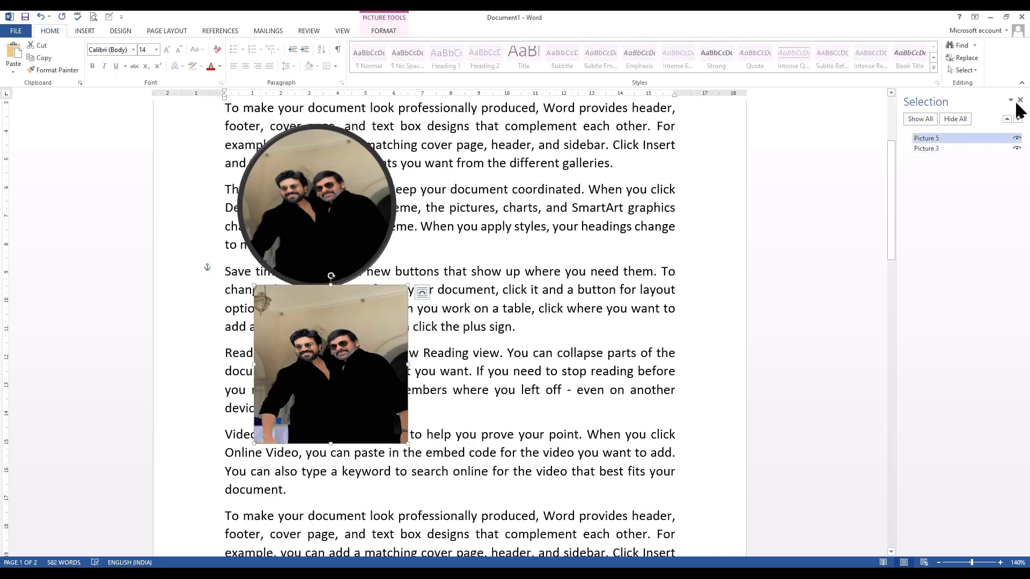
left_click(1019, 100)
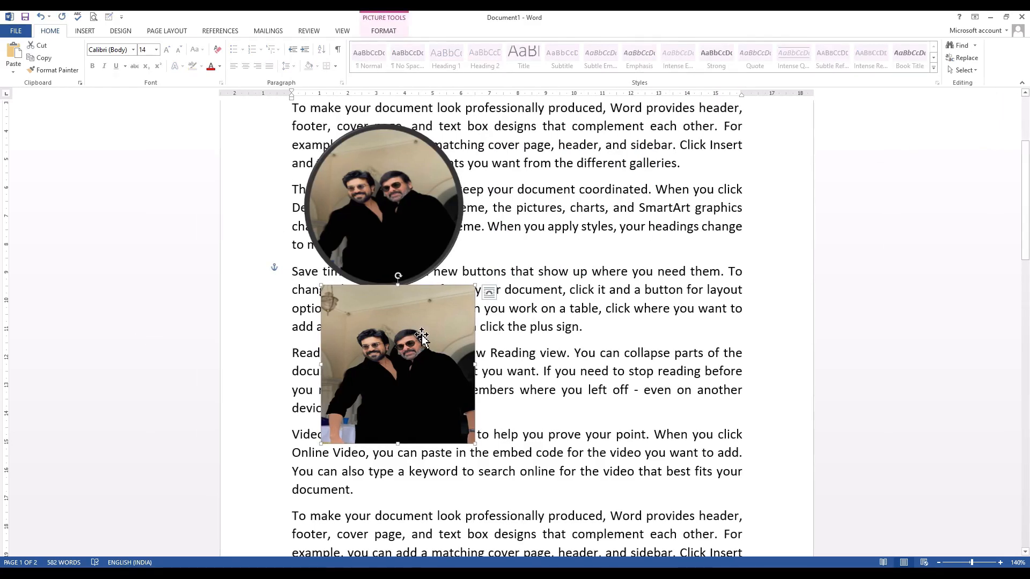
key("Delete")
Align the round picture to the left margin, center it horizontally, and align it to the bottom margin.
left_click(409, 247)
left_click(387, 32)
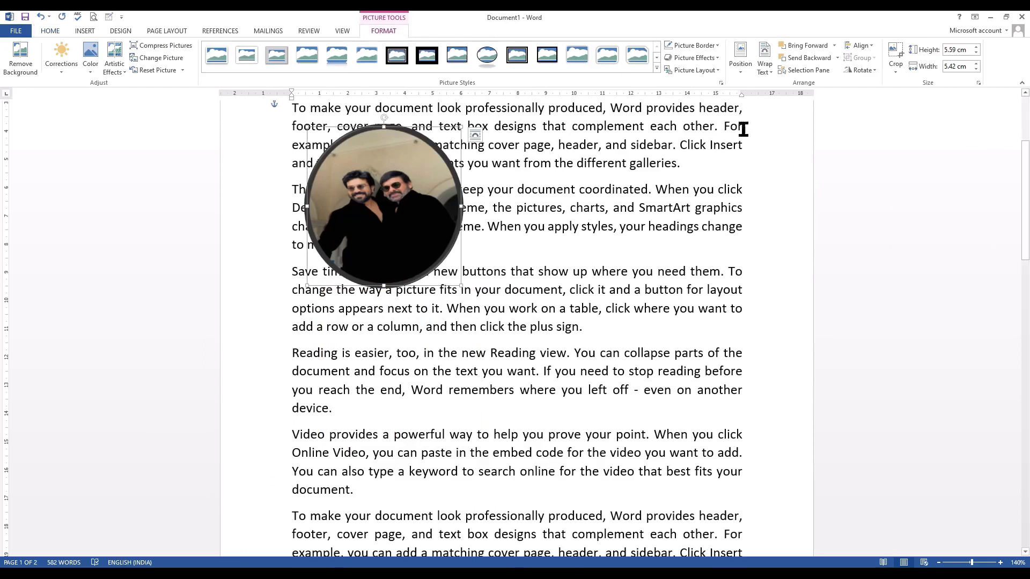
scroll(708, 230, "up", 5)
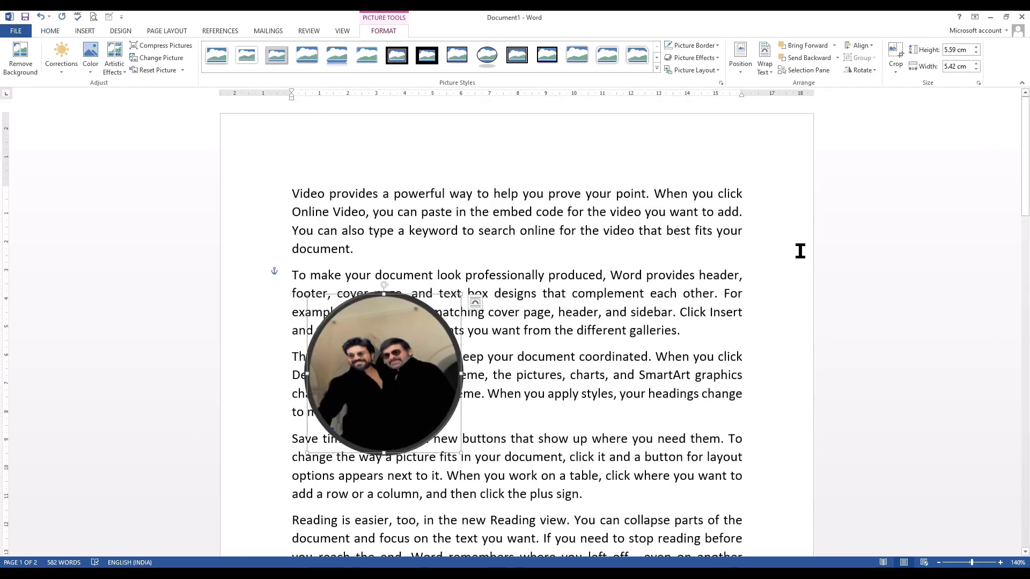
left_click(860, 45)
left_click(873, 59)
left_click(860, 46)
left_click(868, 72)
left_click(860, 46)
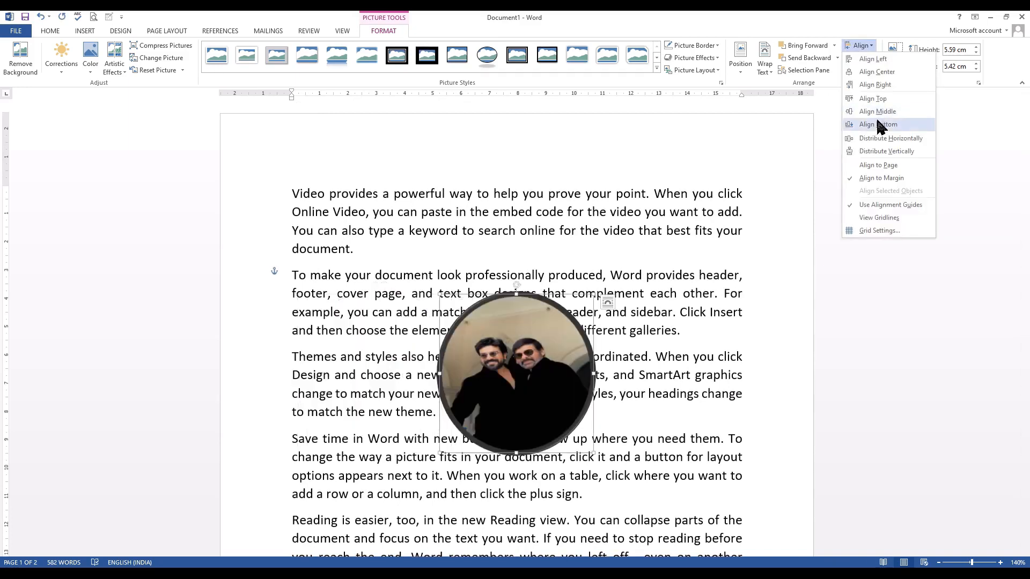
left_click(880, 125)
Move the round picture up from the bottom margin to lie over the fourth and fifth paragraphs.
scroll(738, 312, "down", 10)
scroll(738, 313, "down", 6, "ctrl")
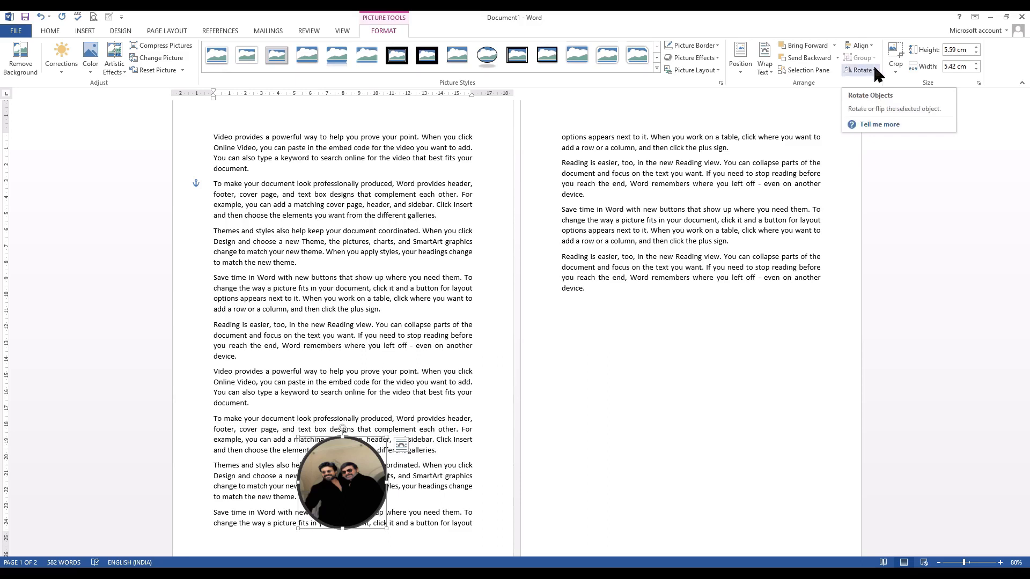
left_click_drag(352, 445, 332, 269)
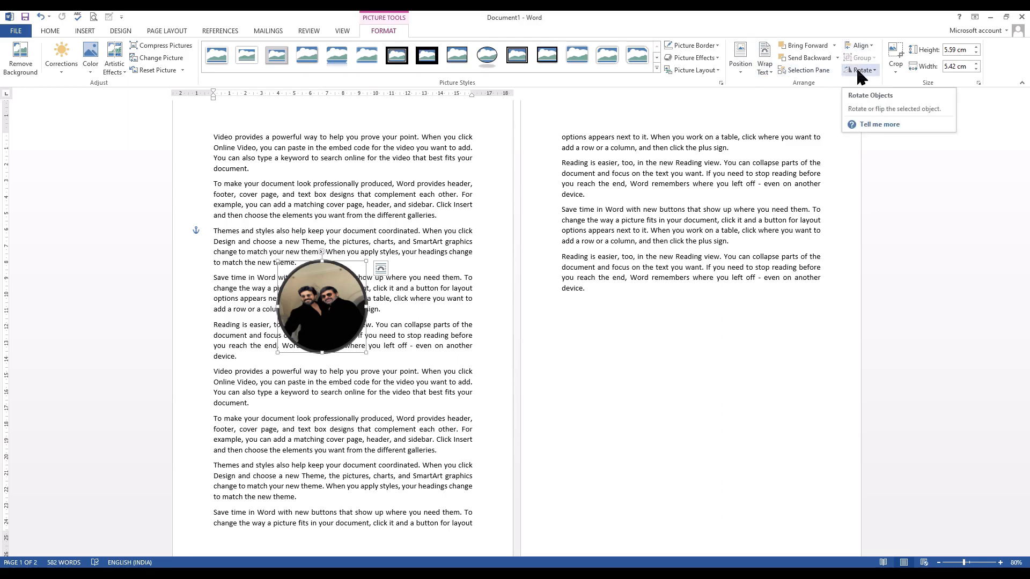
Move the round picture up over the second and third paragraphs and enlarge it to about 12.8 cm by 12.4 cm.
left_click_drag(306, 310, 273, 208)
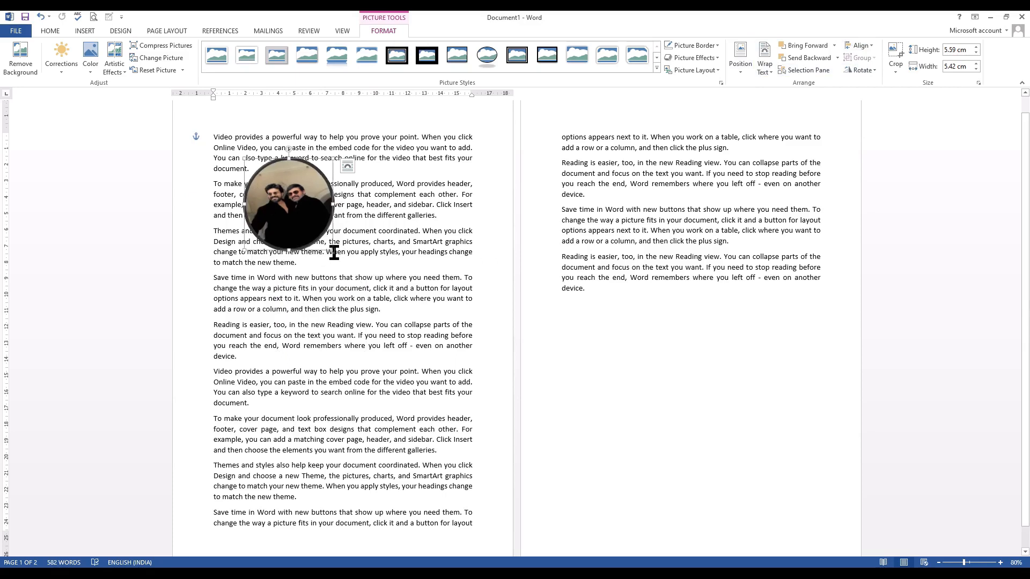
left_click_drag(331, 251, 447, 368)
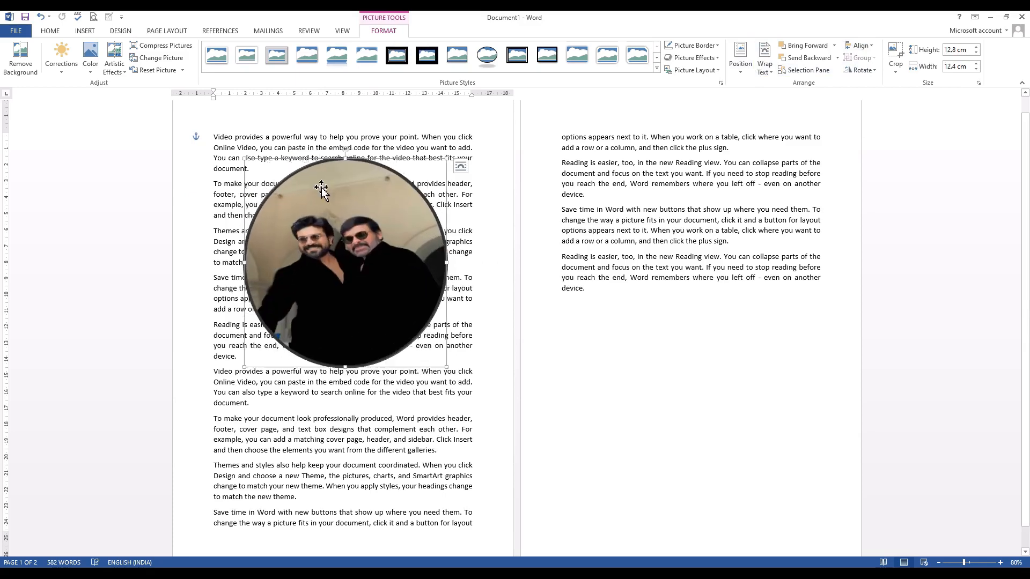
Rotate the round picture slightly counterclockwise by hand and by a further 90° right, and flip it horizontally.
left_click_drag(346, 149, 320, 152)
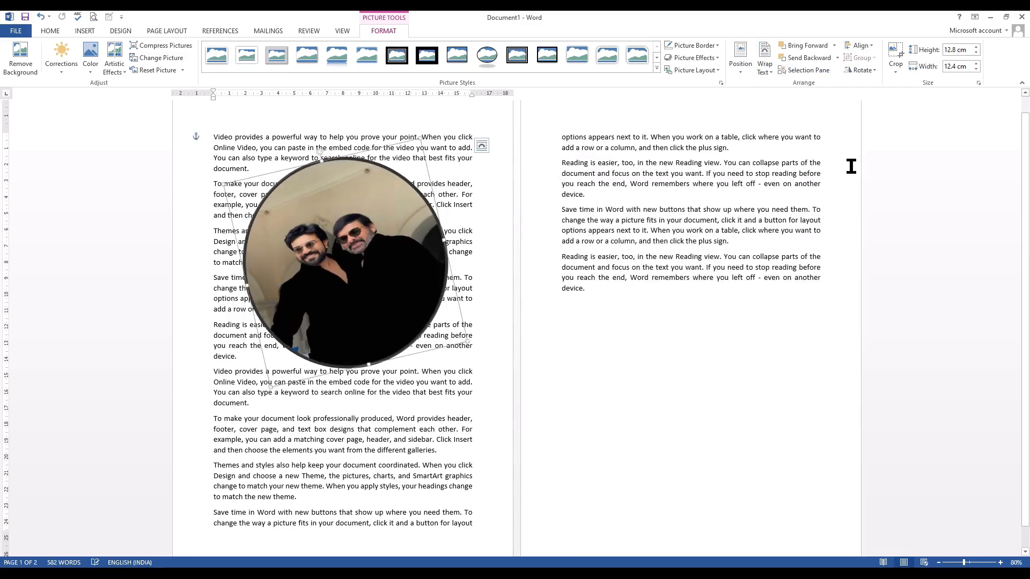
left_click(862, 71)
left_click(877, 86)
left_click(862, 71)
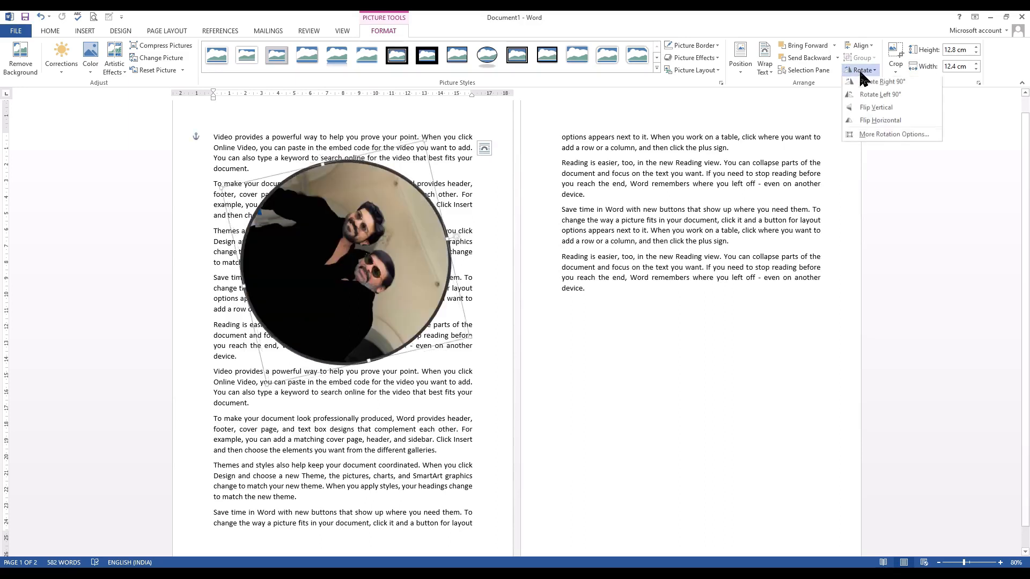
left_click(881, 121)
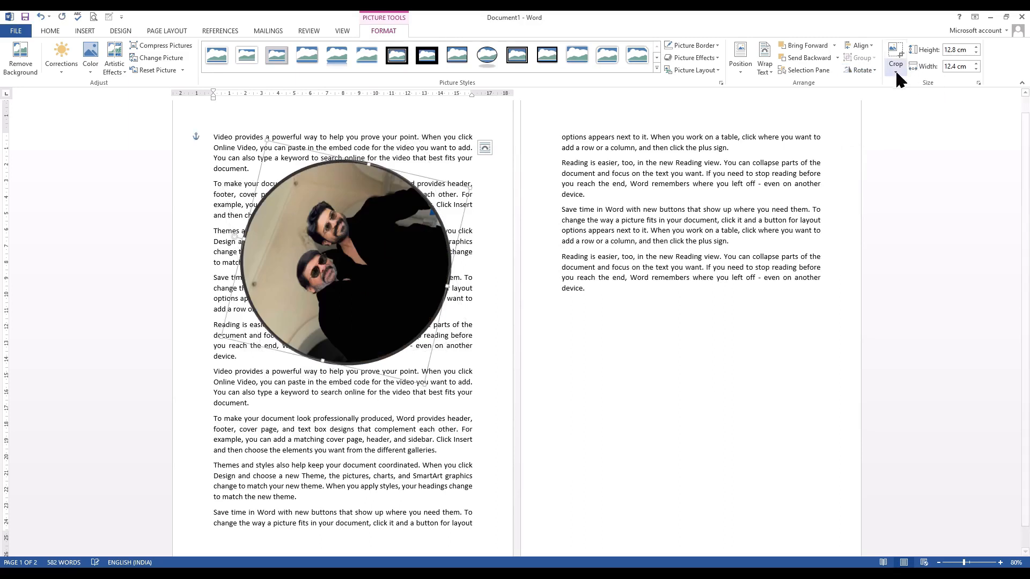
Crop away the upper part of the rotated picture as it lies on the page, reducing its width to about 6.68 cm.
left_click(894, 54)
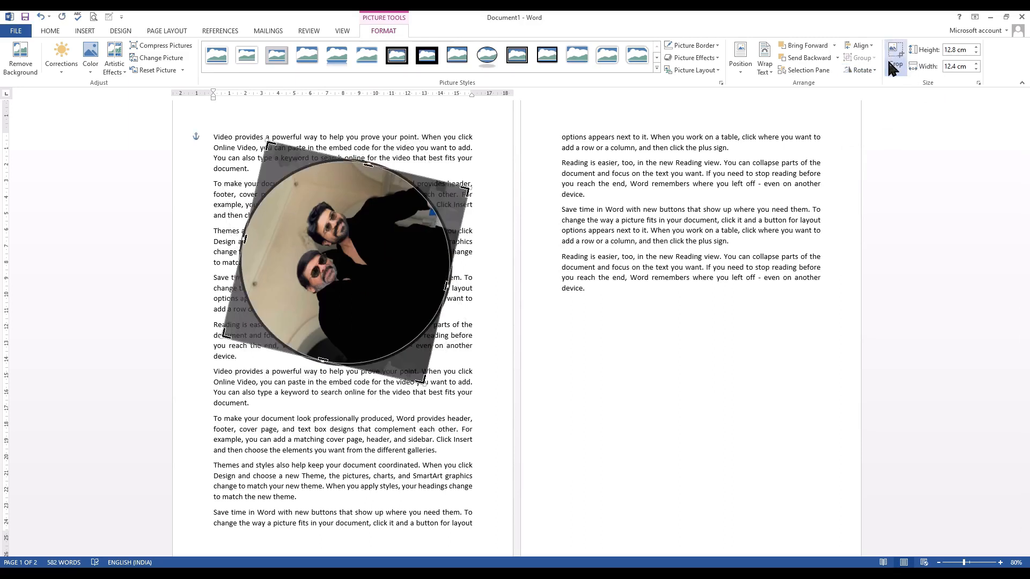
left_click_drag(366, 163, 347, 255)
left_click(896, 54)
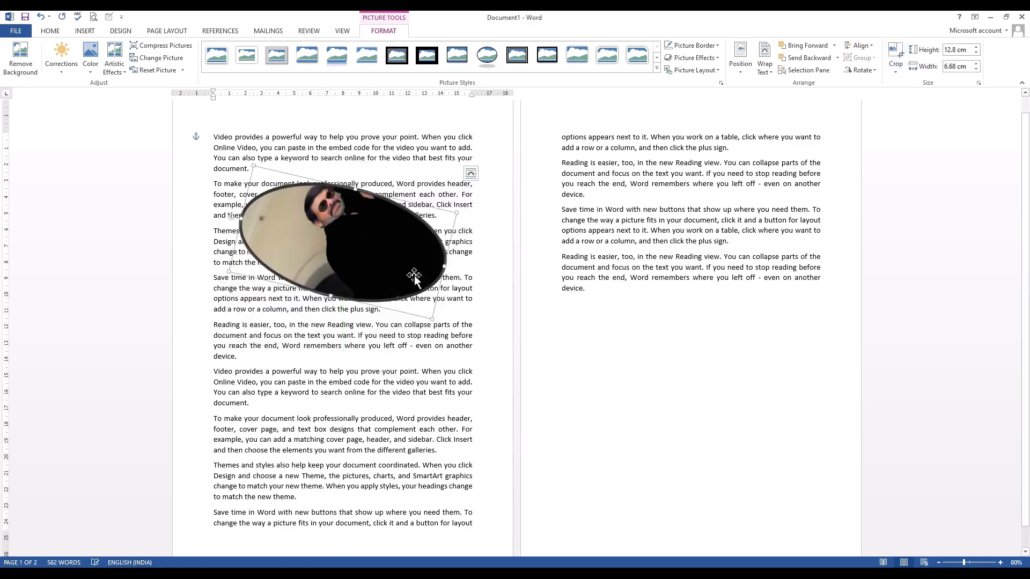
Enlarge the cropped oval picture in small increments to a height of 14.76 cm and a width of 7.7 cm.
left_click(976, 47)
left_click(975, 47)
left_click(976, 47)
left_click(976, 47)
left_click(976, 48)
left_click(975, 63)
left_click(976, 63)
left_click(975, 63)
left_click(976, 63)
left_click(975, 64)
left_click(975, 63)
left_click(976, 64)
left_click(976, 63)
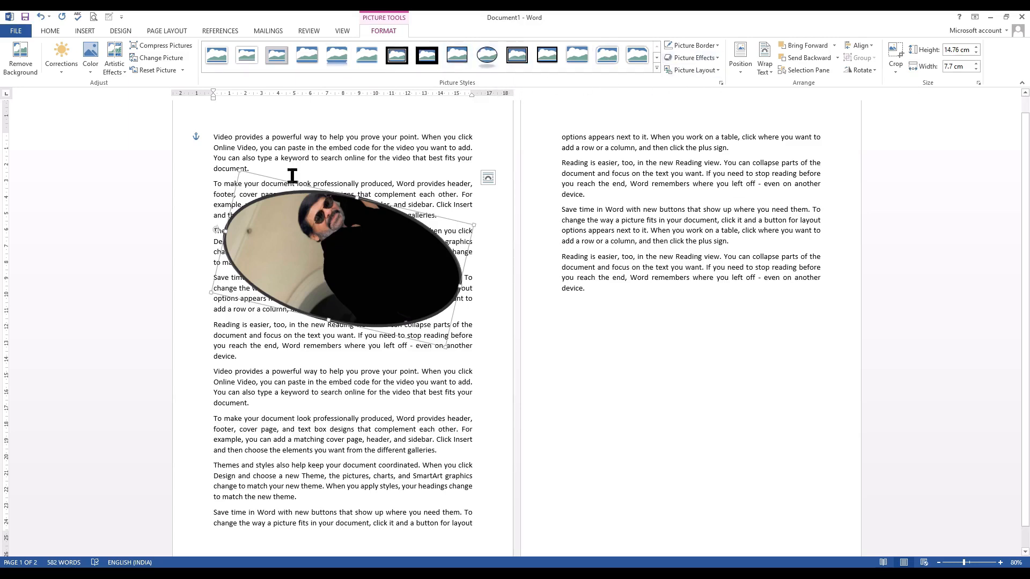
Shift the oval picture slightly to the right over the text on page 1.
left_click(87, 32)
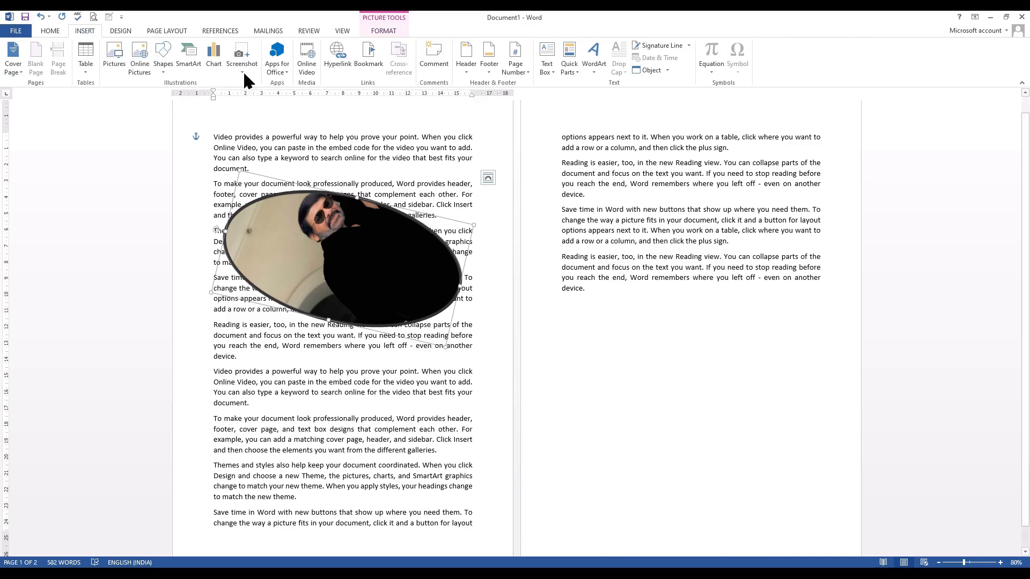
left_click_drag(414, 254, 429, 239)
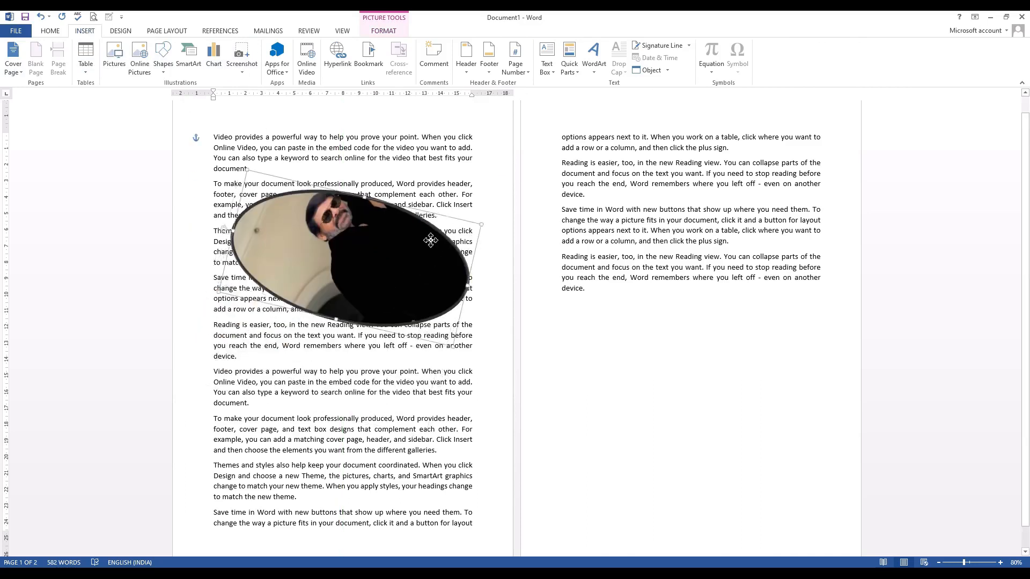
left_click_drag(430, 239, 427, 243)
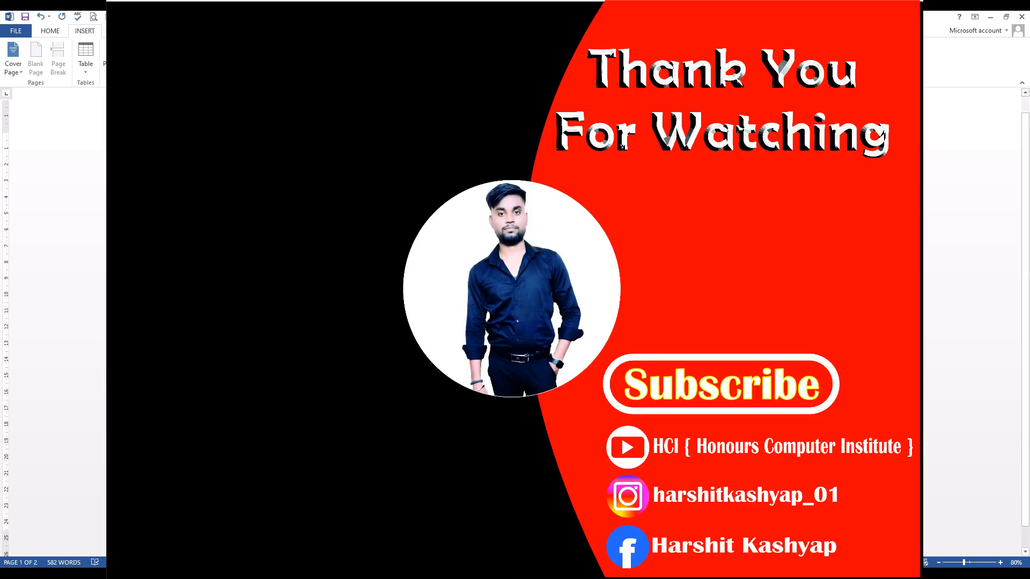